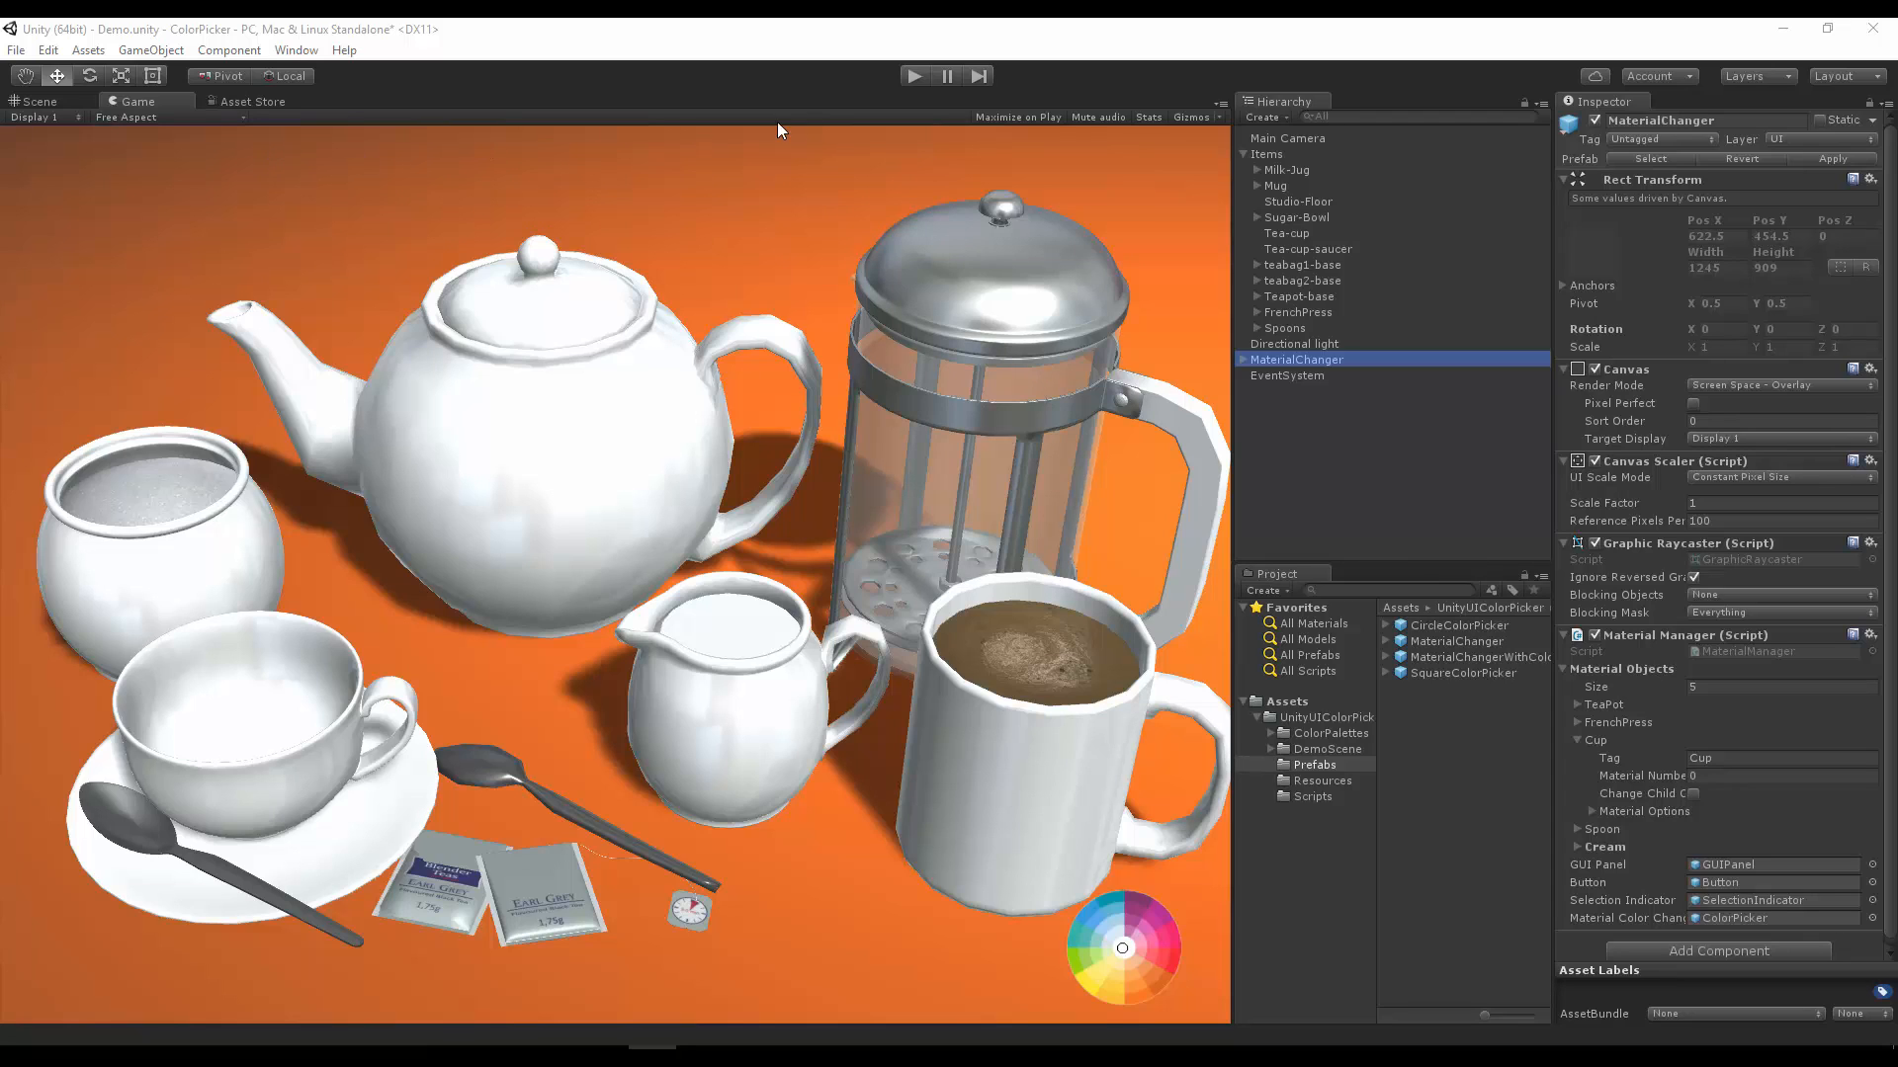
Step: Run the scene and give the coffee mug the blue floral tile texture with an orange tint
left_click(917, 79)
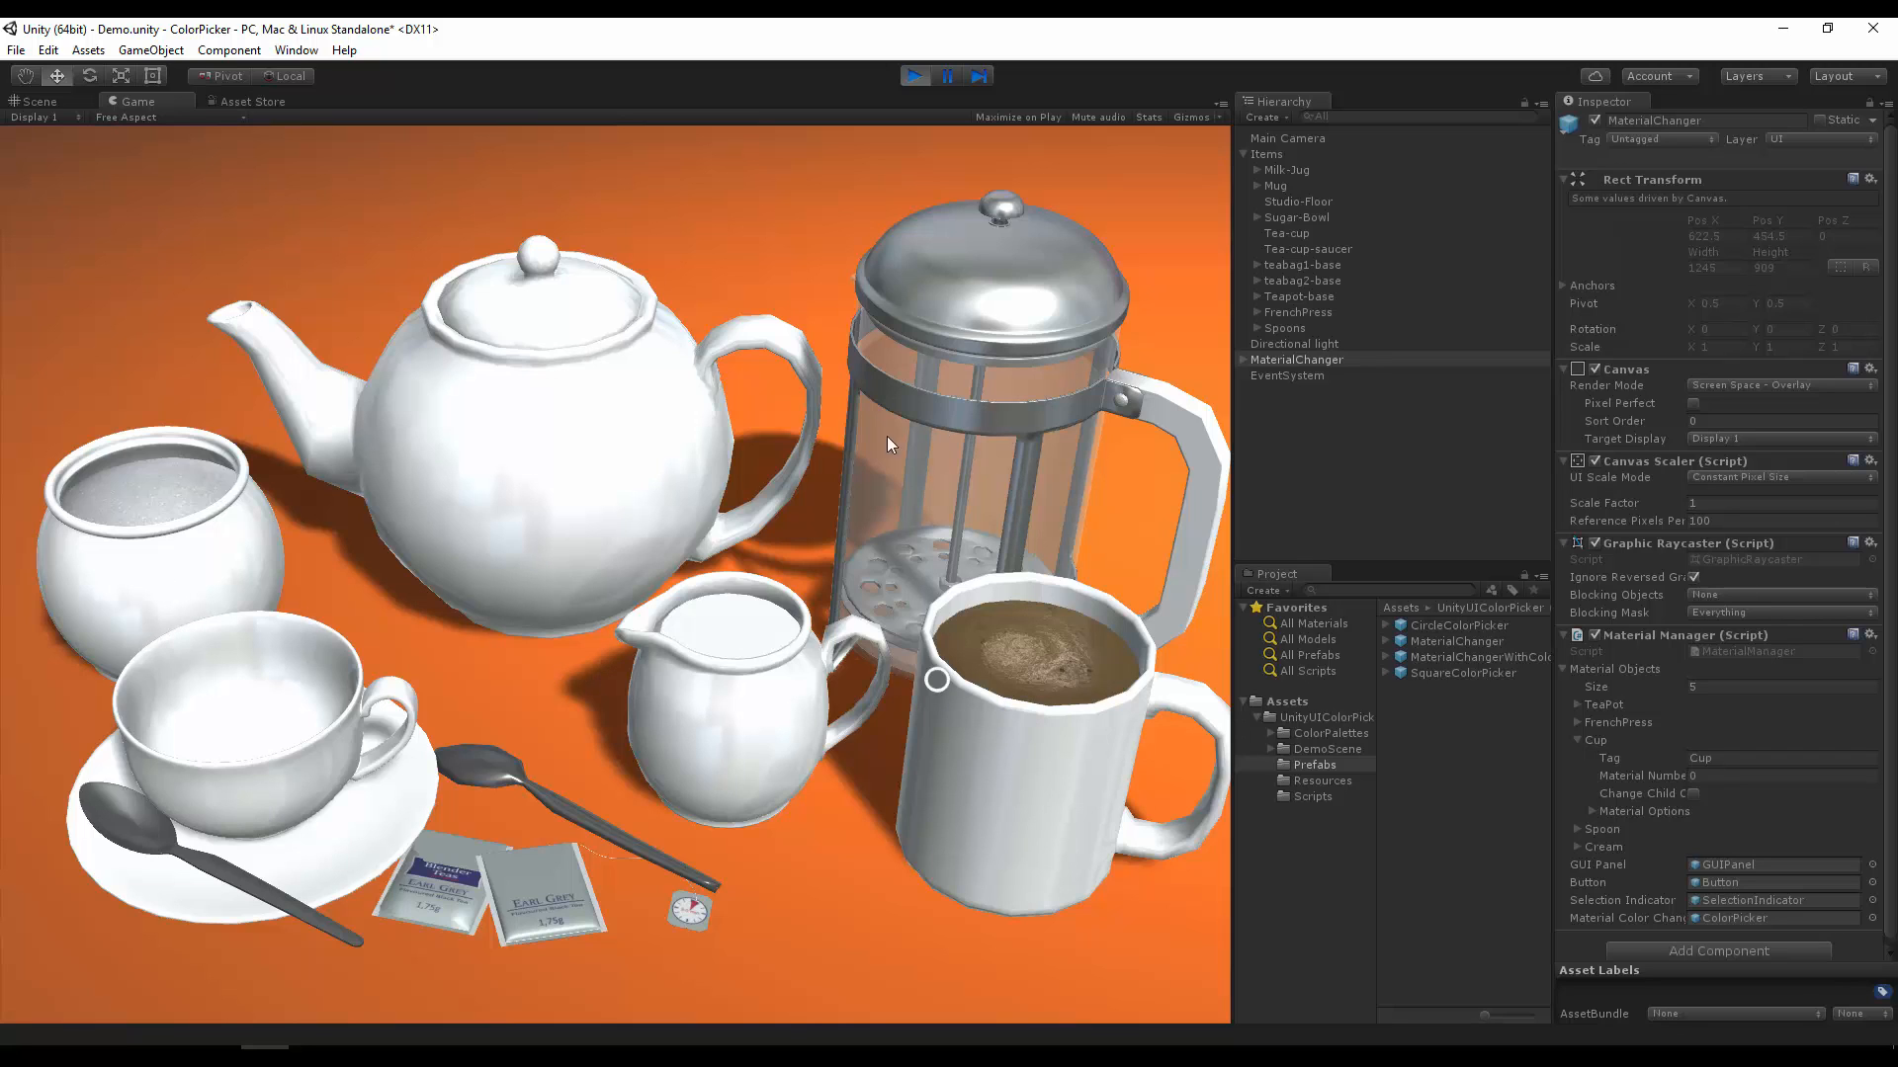
left_click(1021, 786)
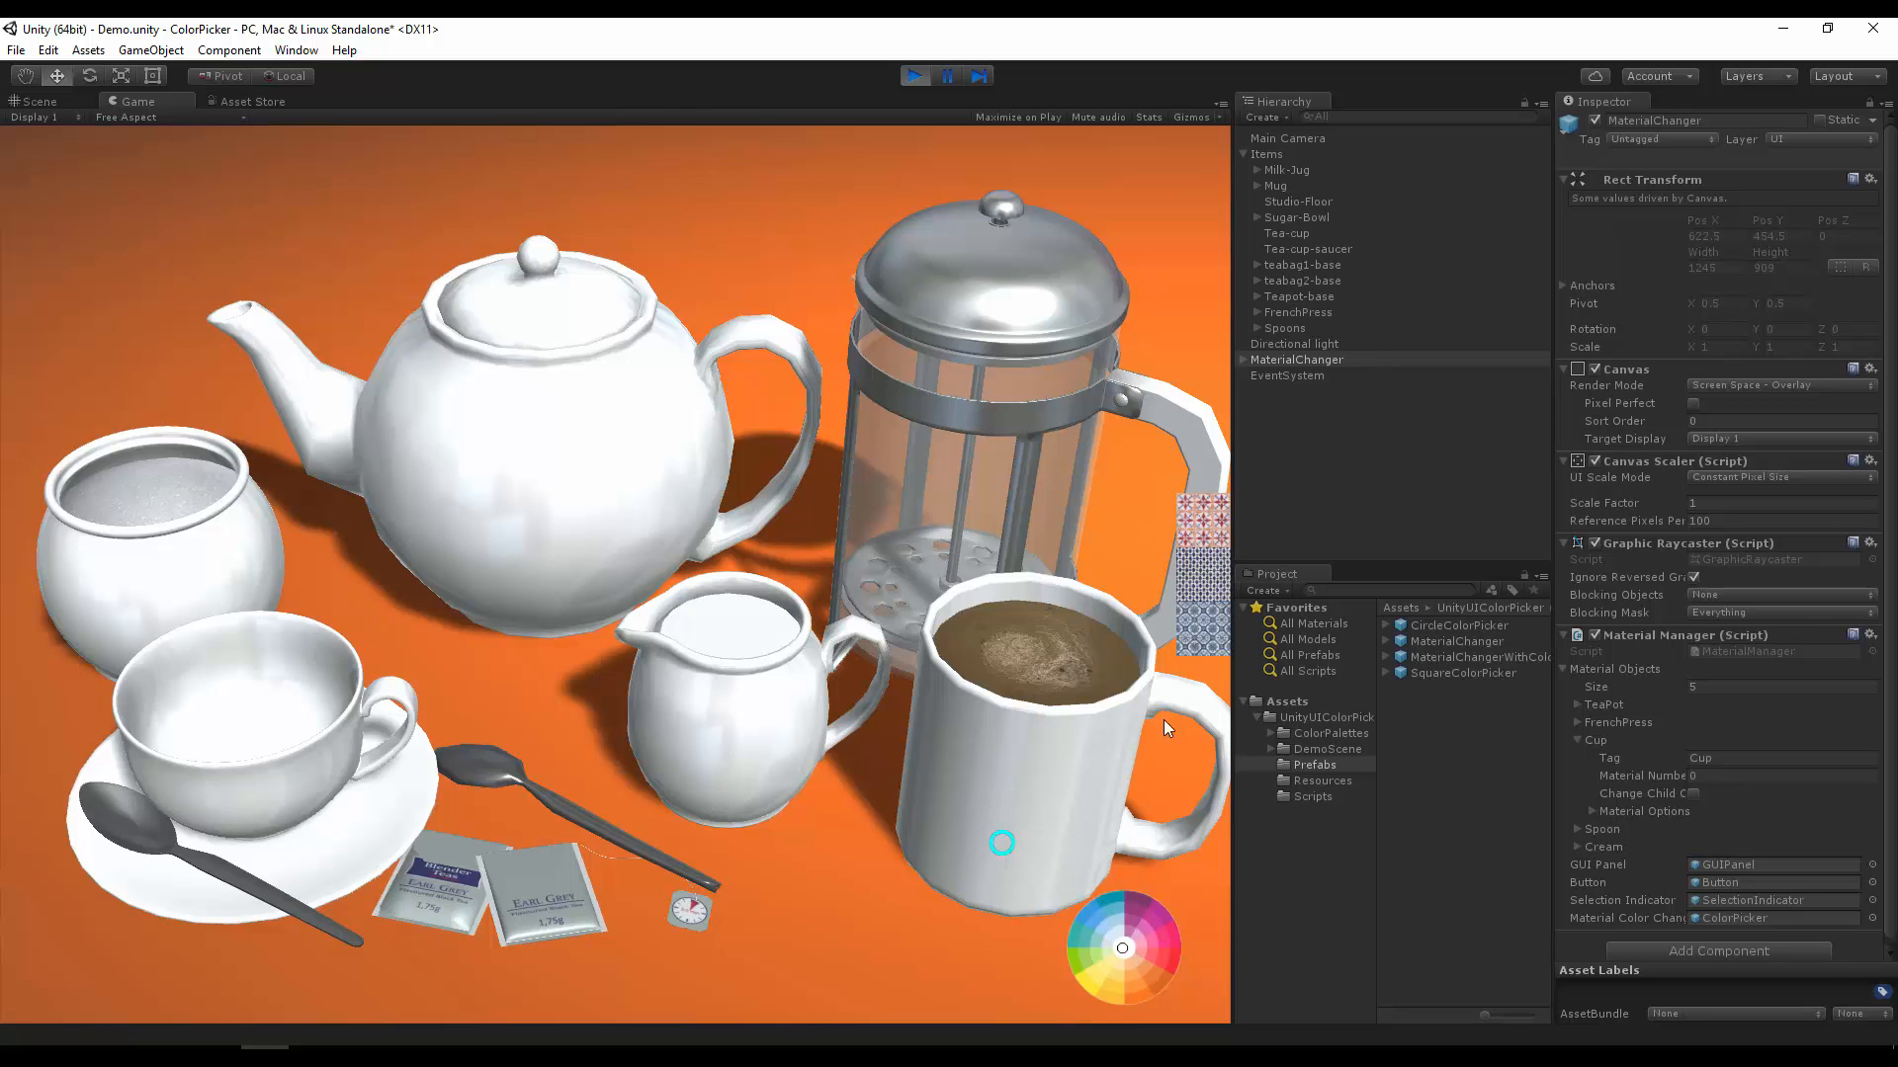
left_click(1214, 632)
left_click(1218, 567)
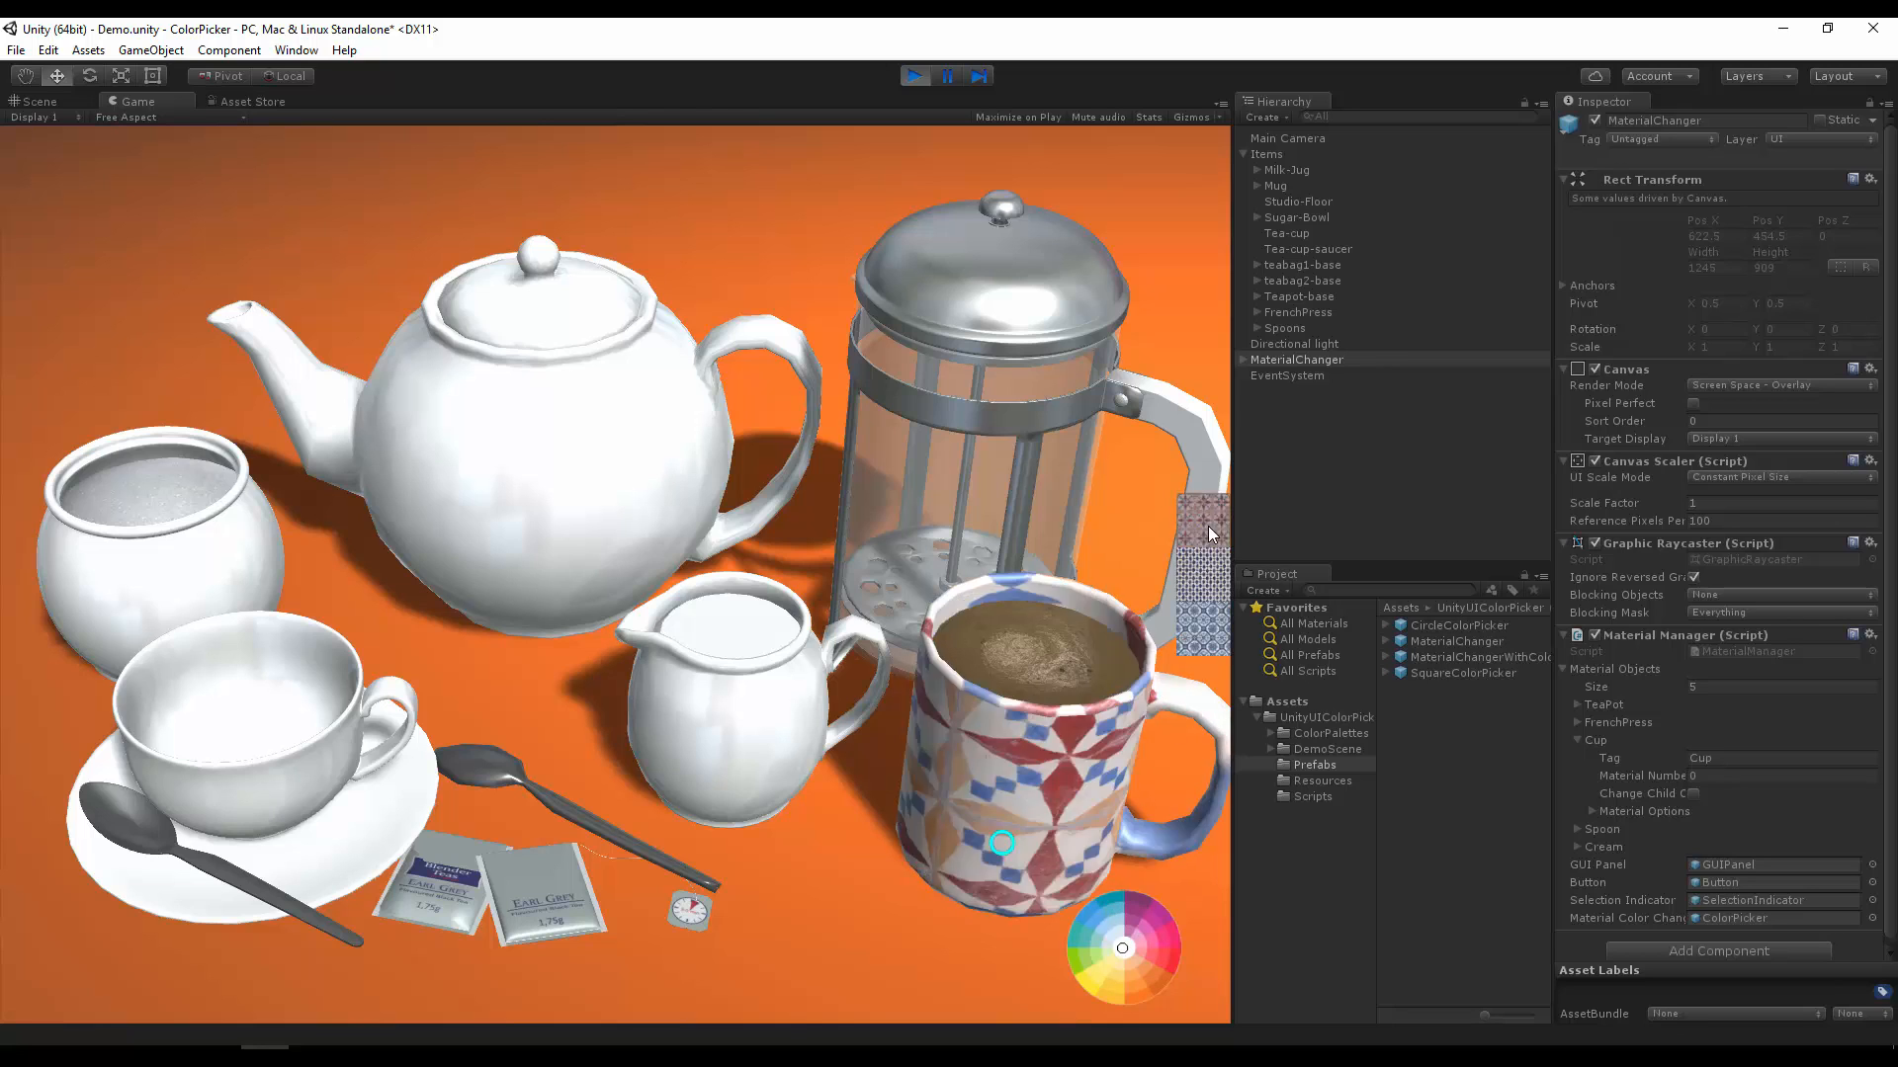
left_click(1202, 604)
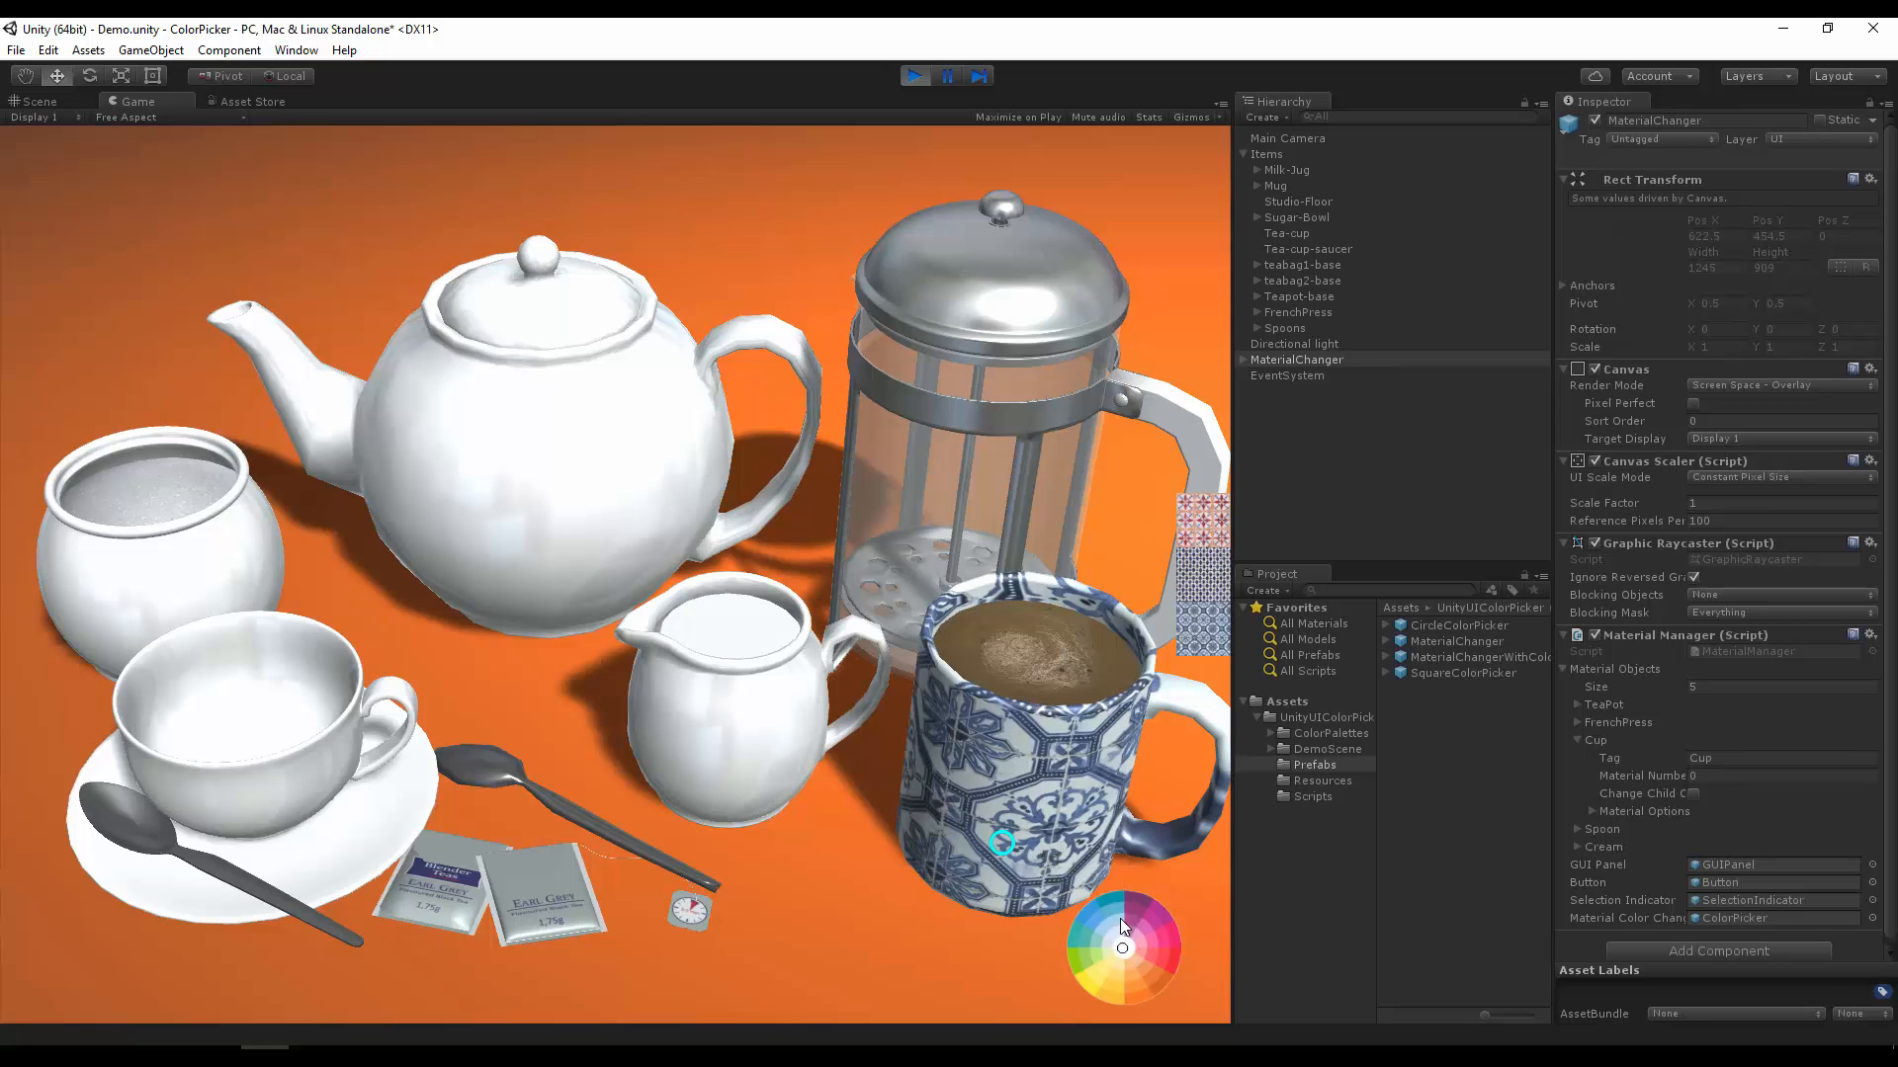
mouse_move(1131, 933)
left_mouse_down()
mouse_move(1135, 916)
mouse_move(1124, 944)
mouse_move(1101, 941)
mouse_move(1135, 981)
mouse_move(1143, 959)
mouse_move(1143, 988)
left_mouse_up()
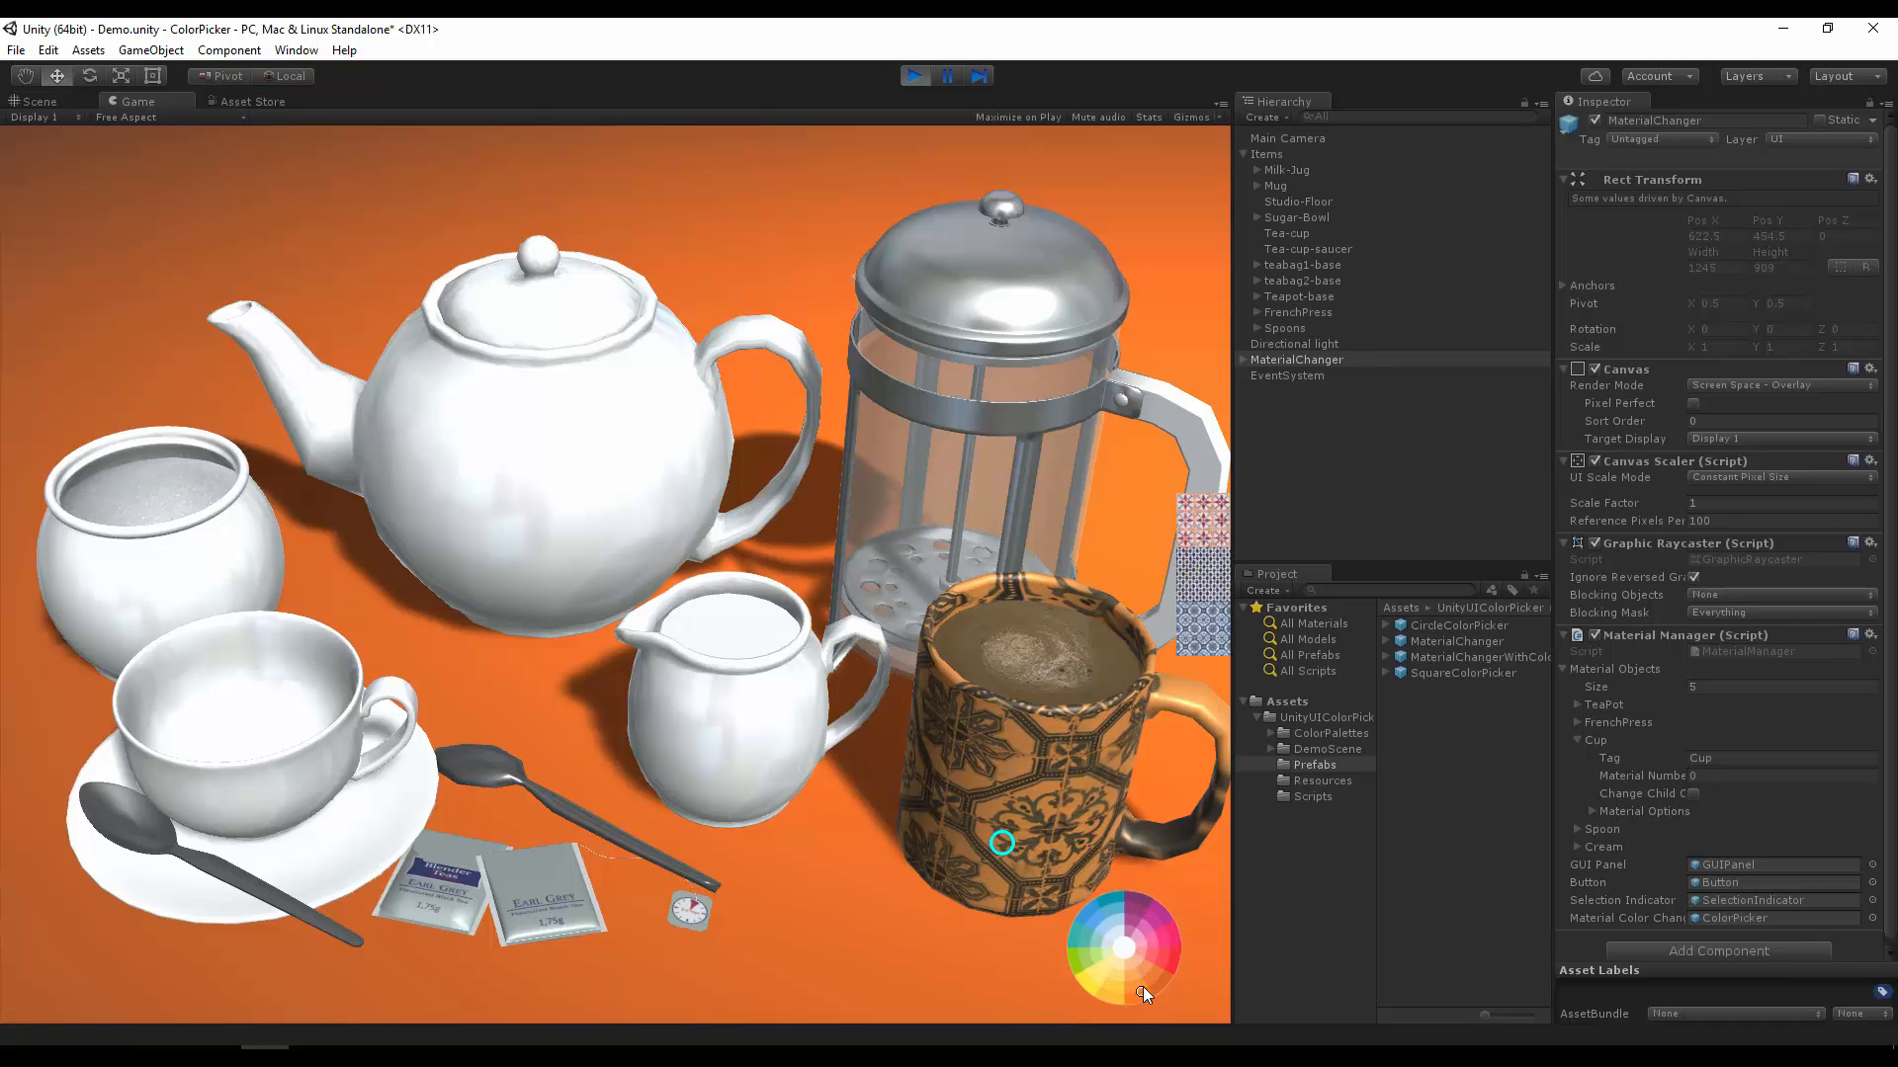
Step: Inspect the MaterialChanger object's colour picker reference in its Material Manager component
left_click(1609, 916)
left_click(1318, 362)
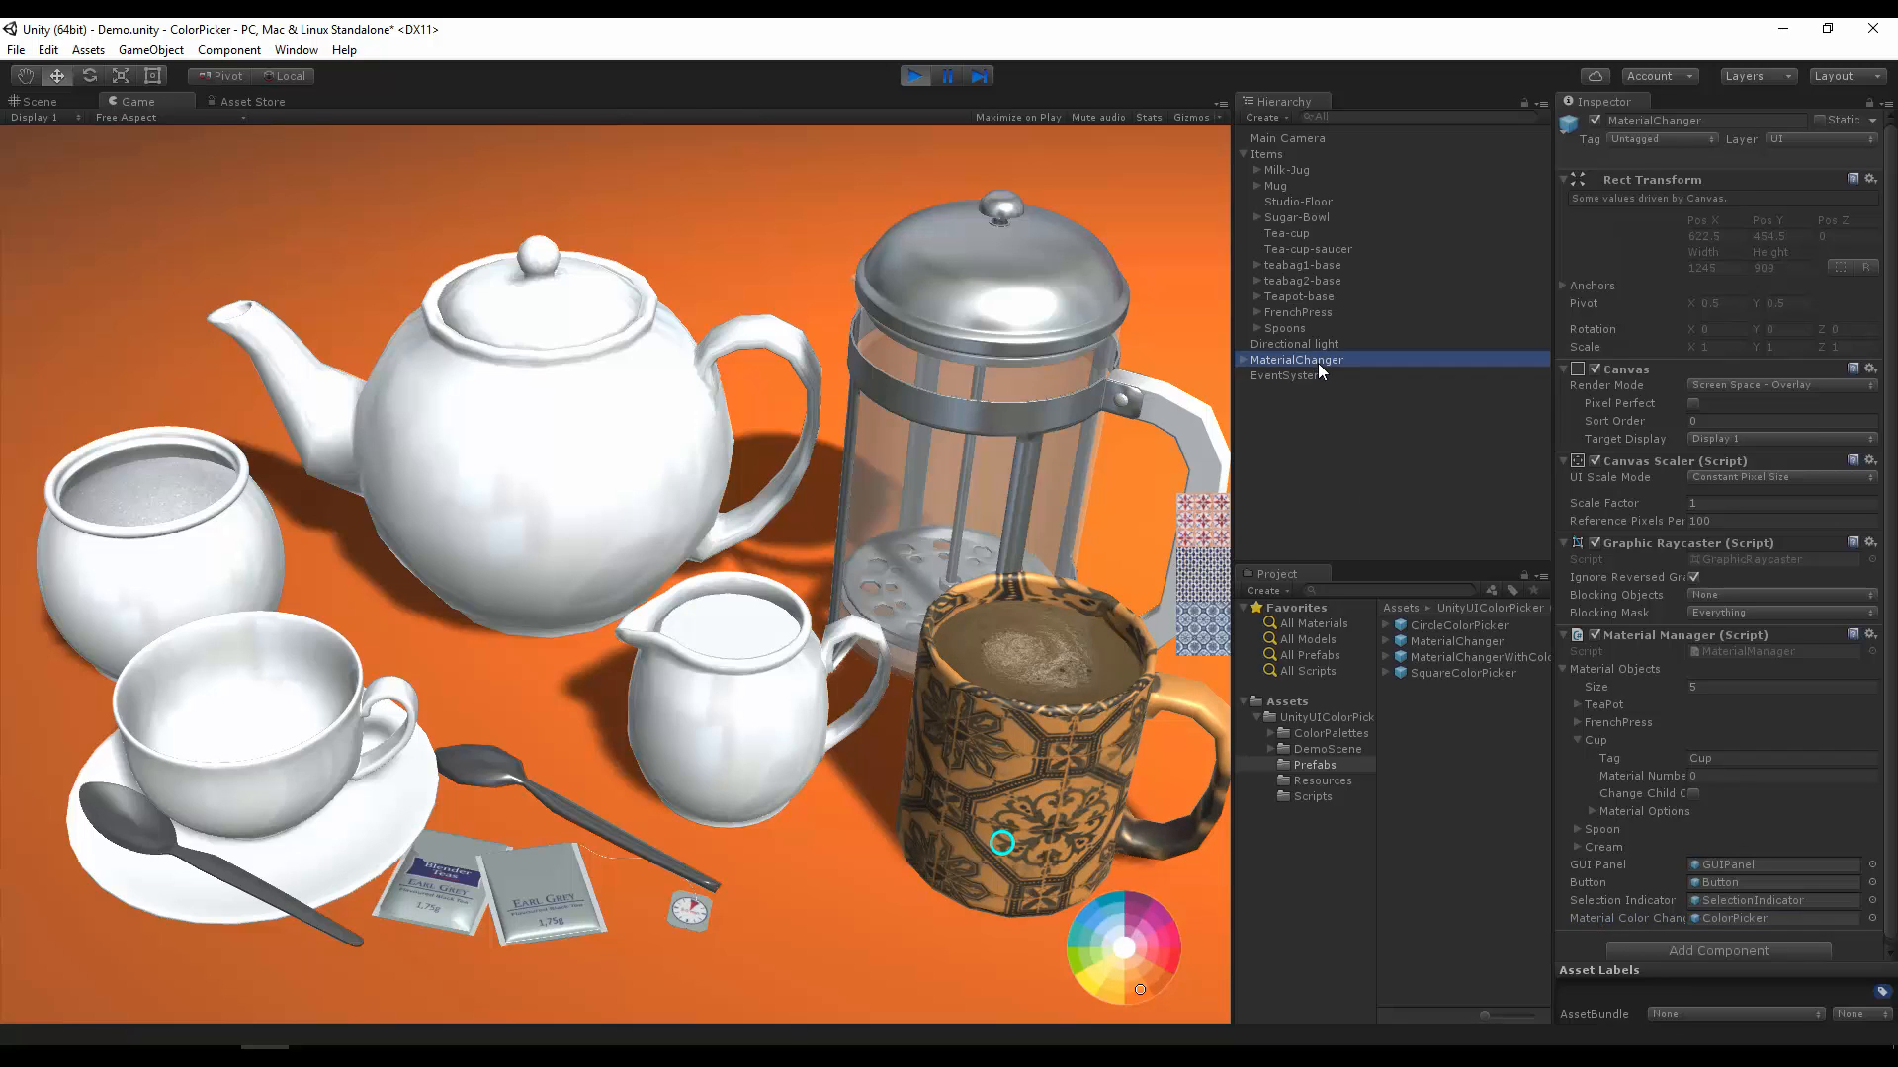
left_click(1611, 917)
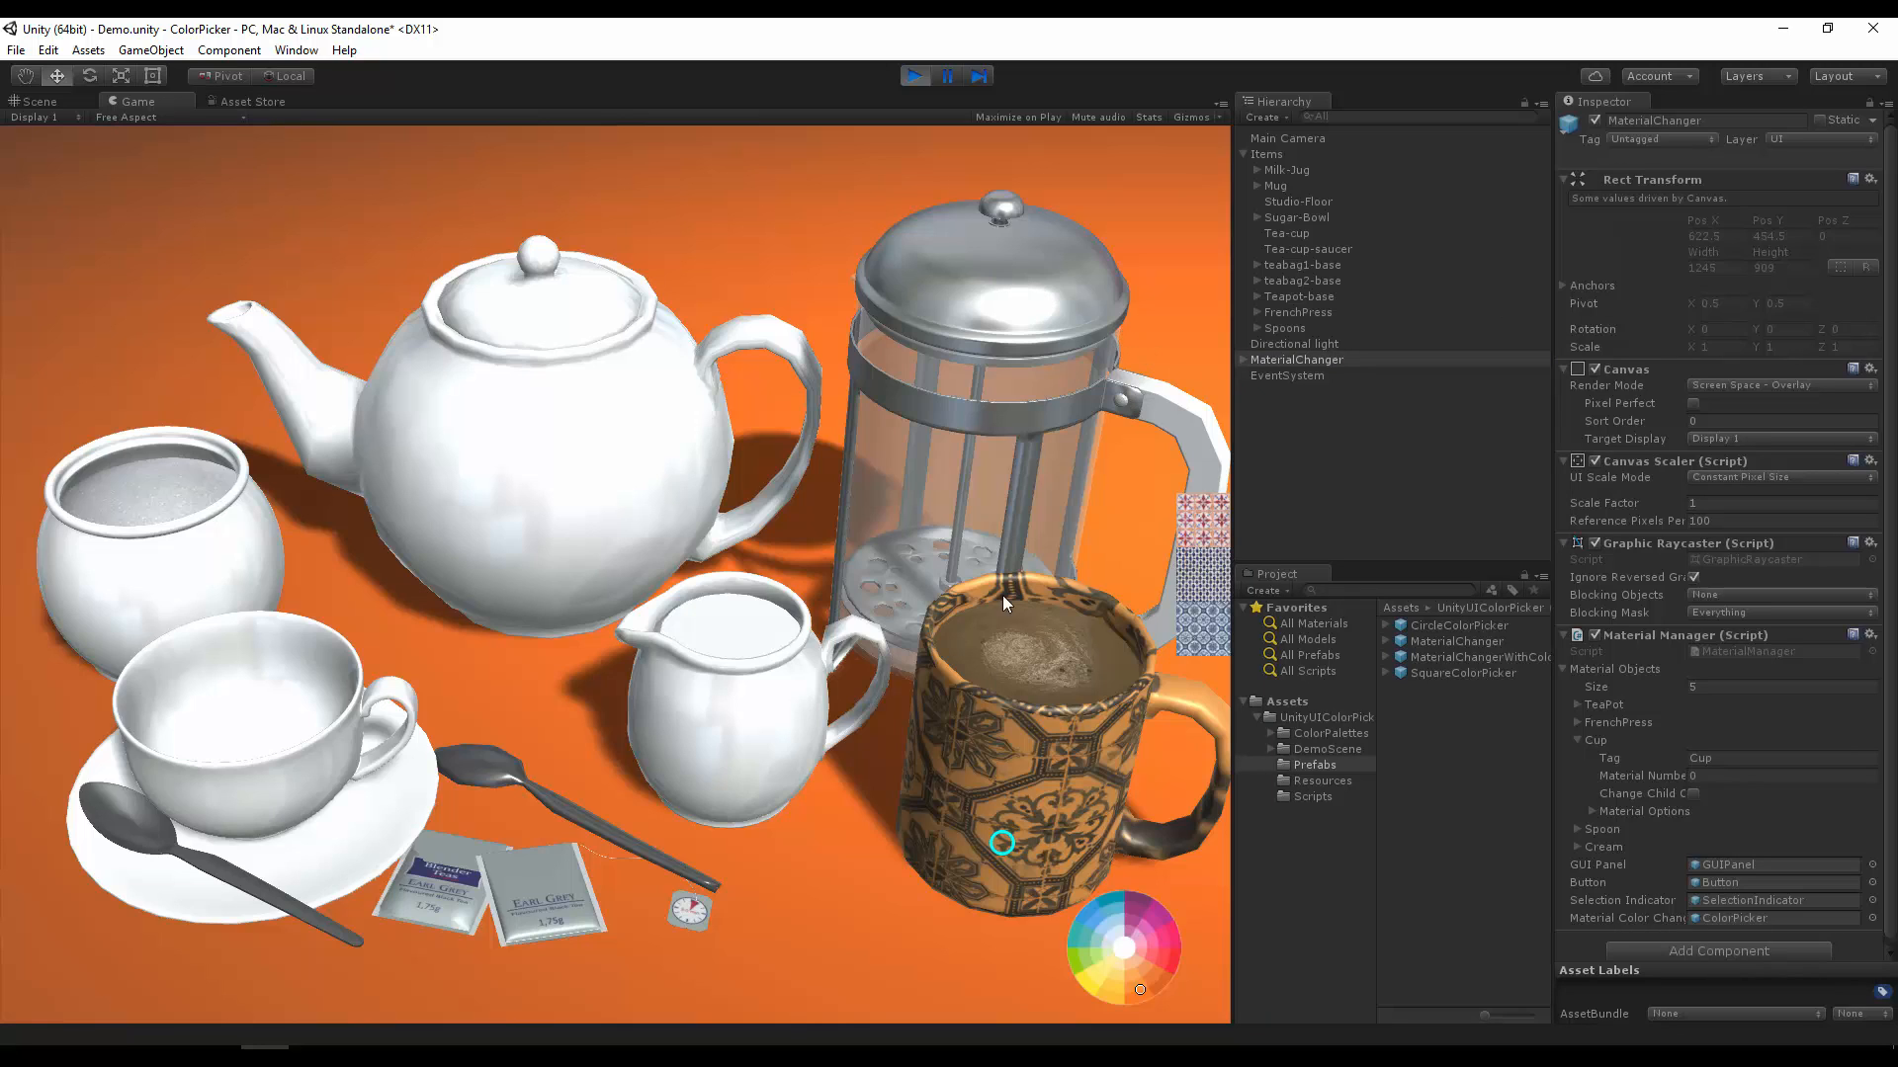
Step: Test the blue diamond pattern on the sugar bowl and the checkered texture on the teapot
left_click(994, 541)
left_click(528, 418)
left_click(184, 503)
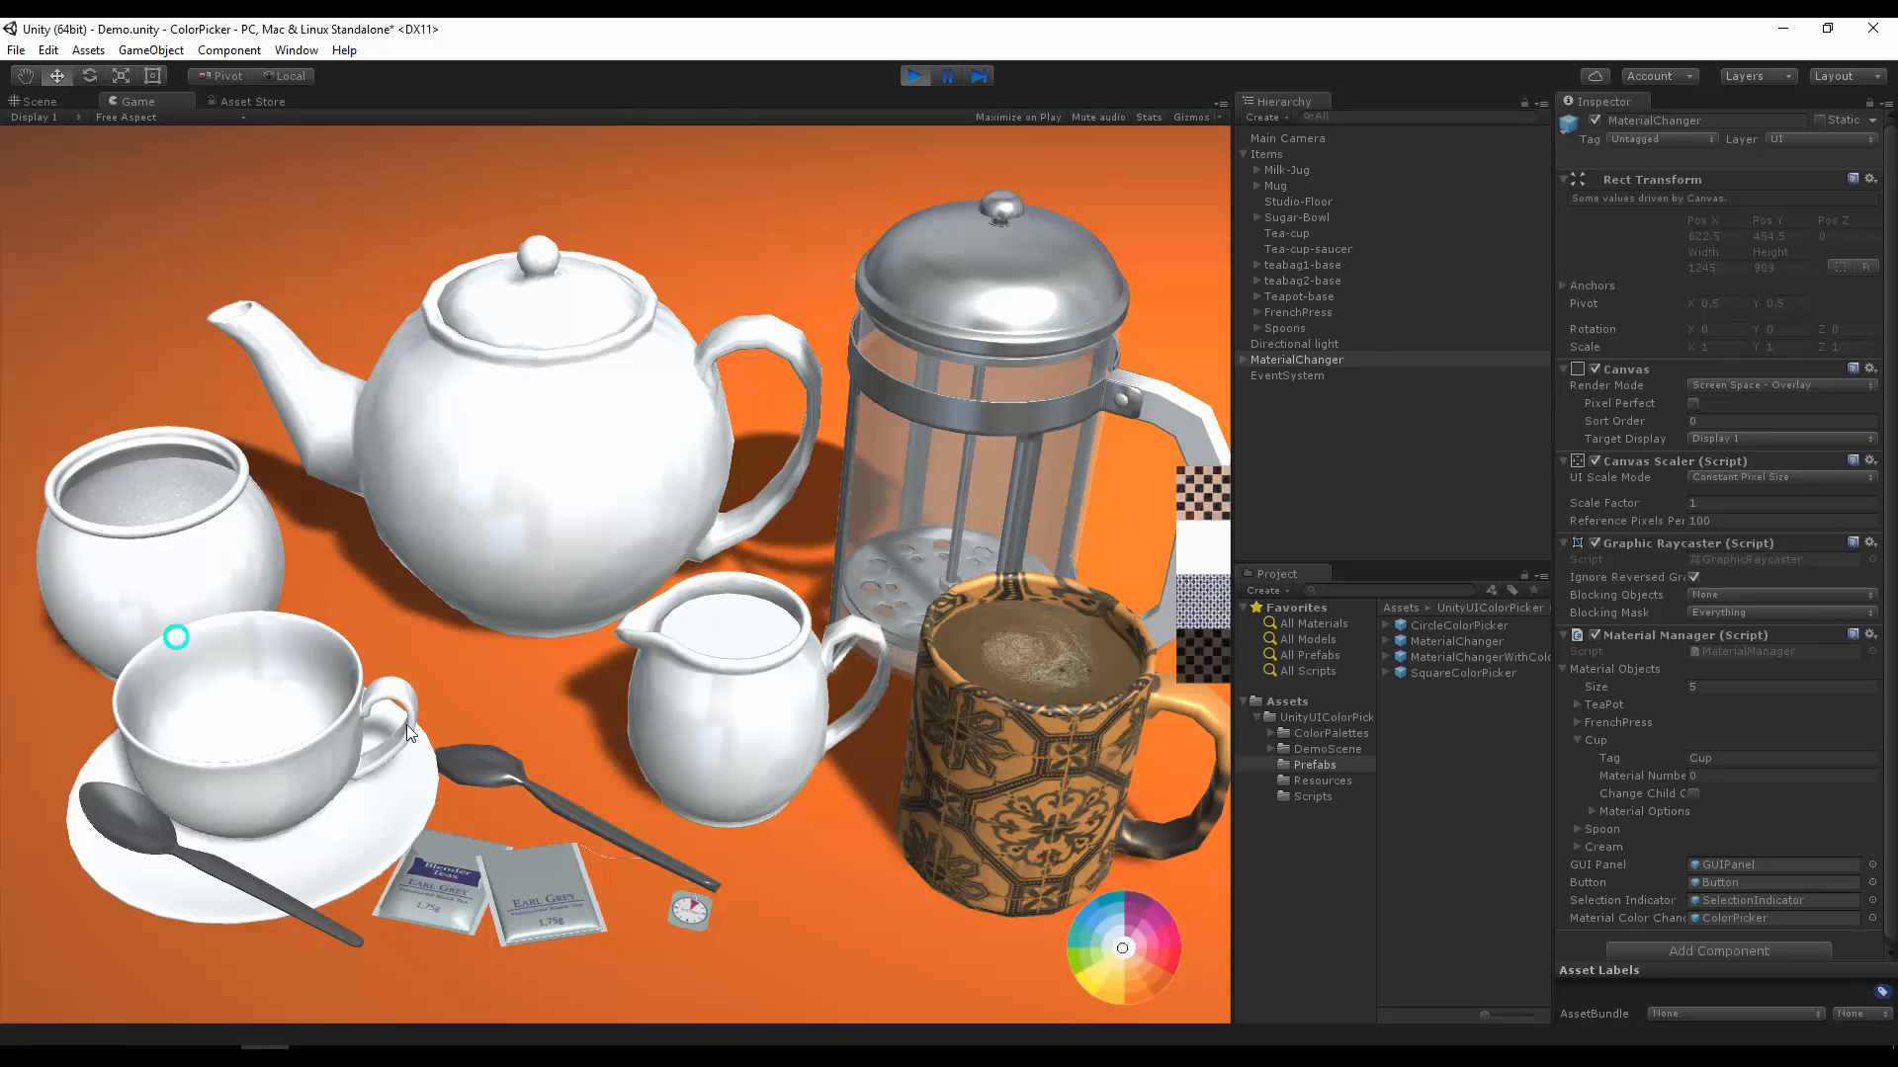
left_click(1209, 597)
left_click(466, 425)
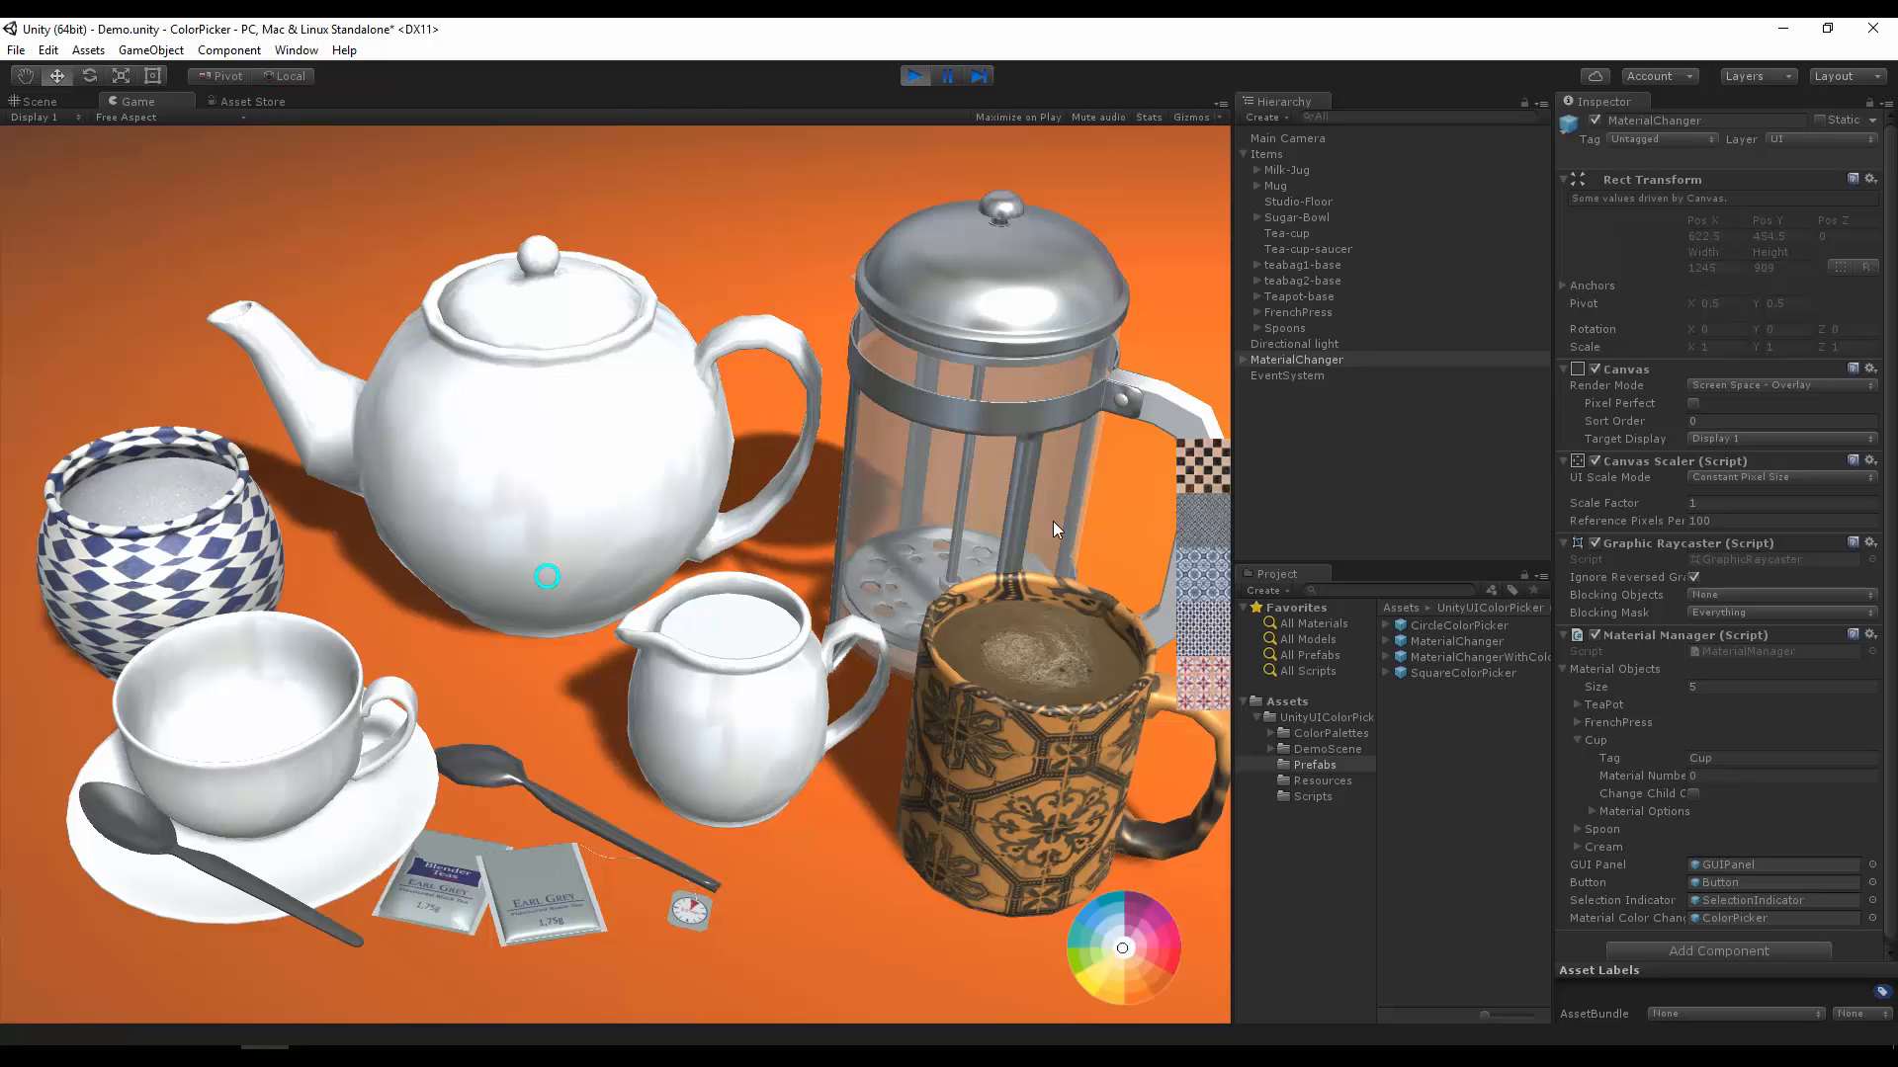
left_click(1178, 471)
Step: Test the diamond pattern with a blue tint, and the plain white material with a purple tint, on the milk jug
left_click(725, 780)
left_click(1206, 603)
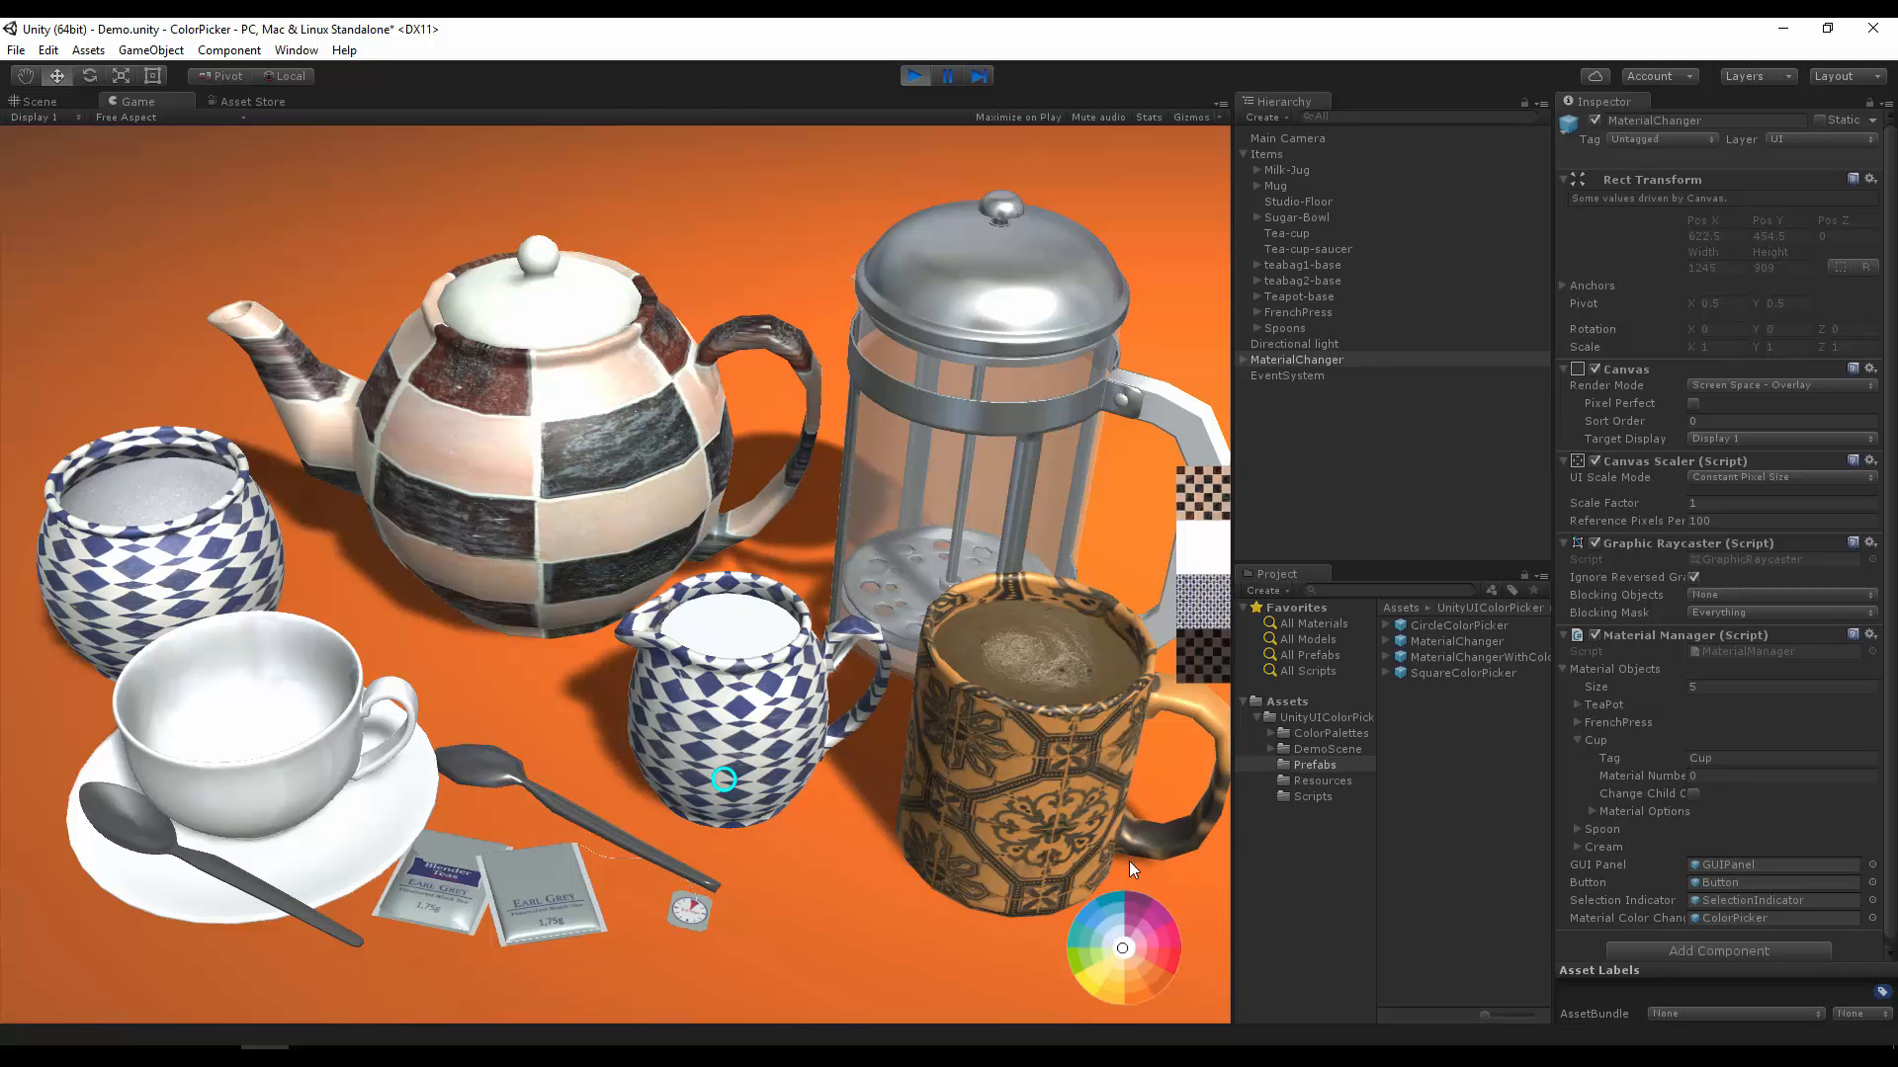
left_click(1092, 914)
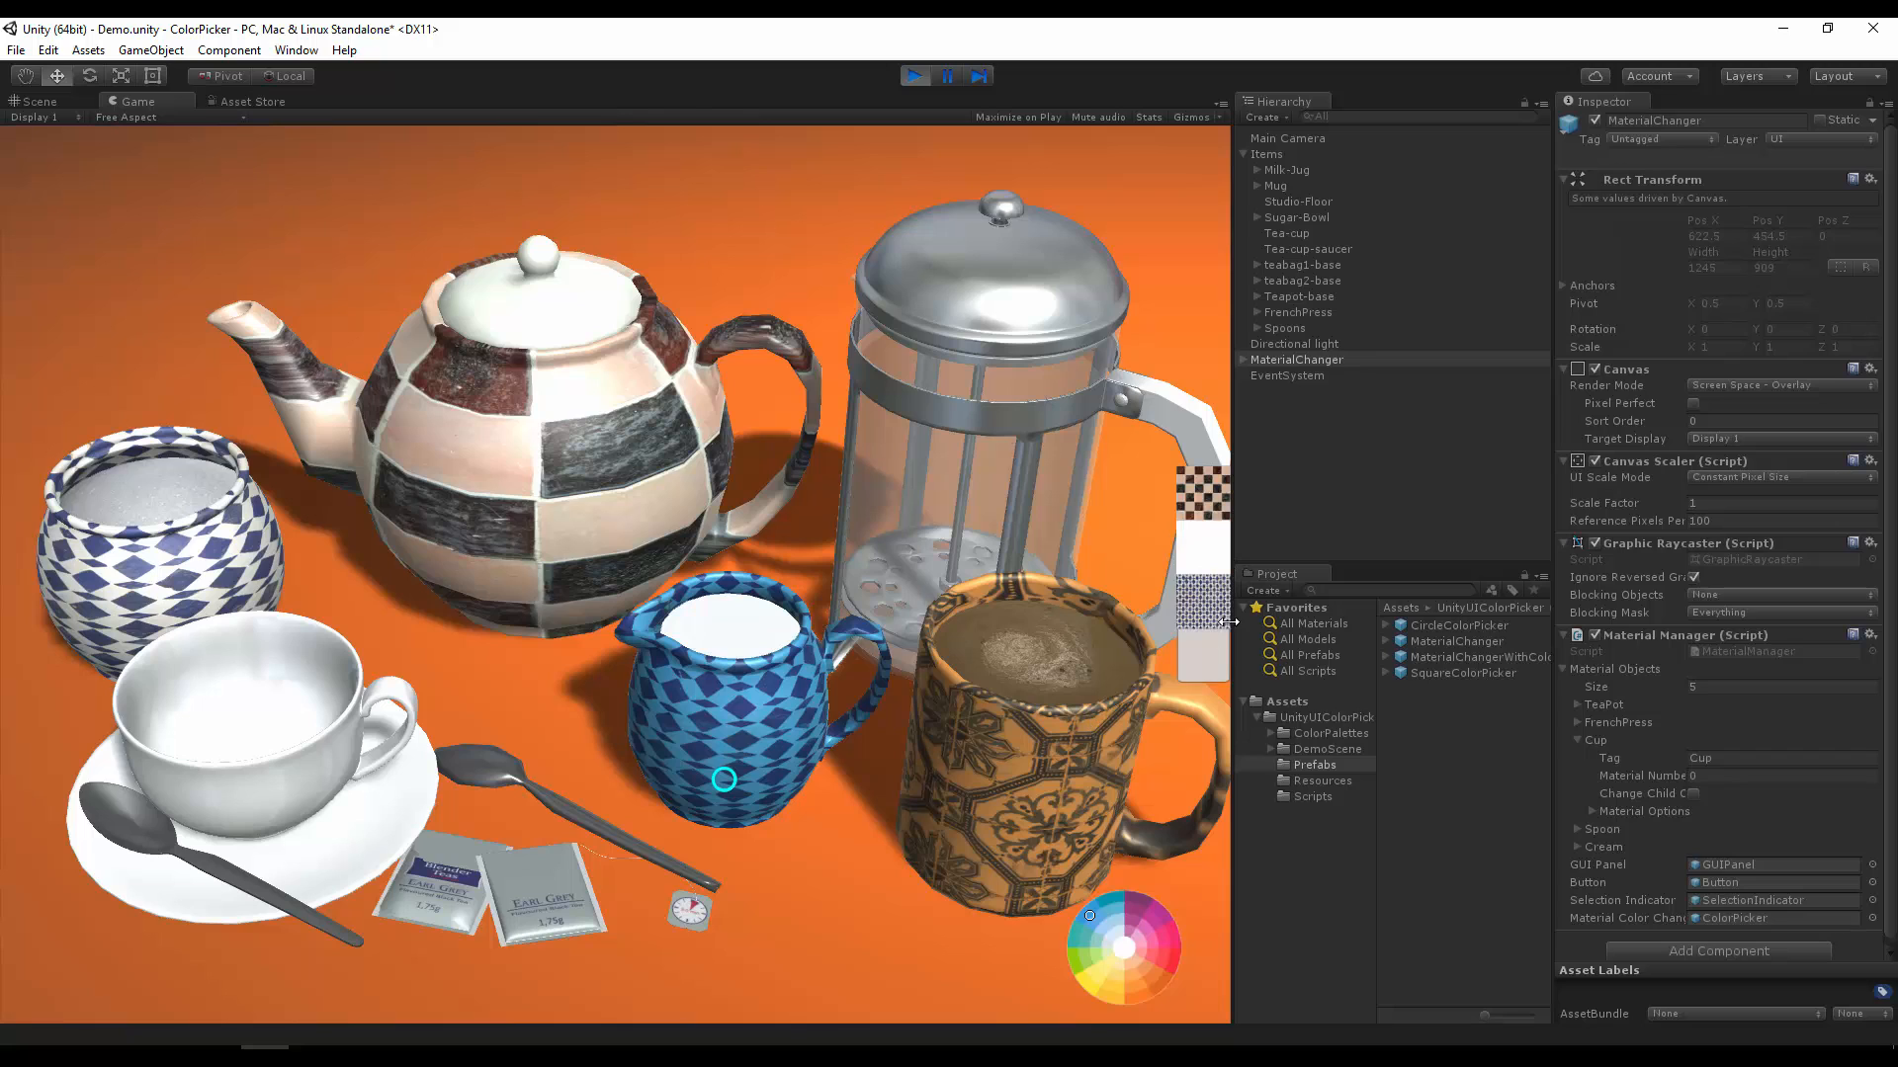
left_click(1221, 559)
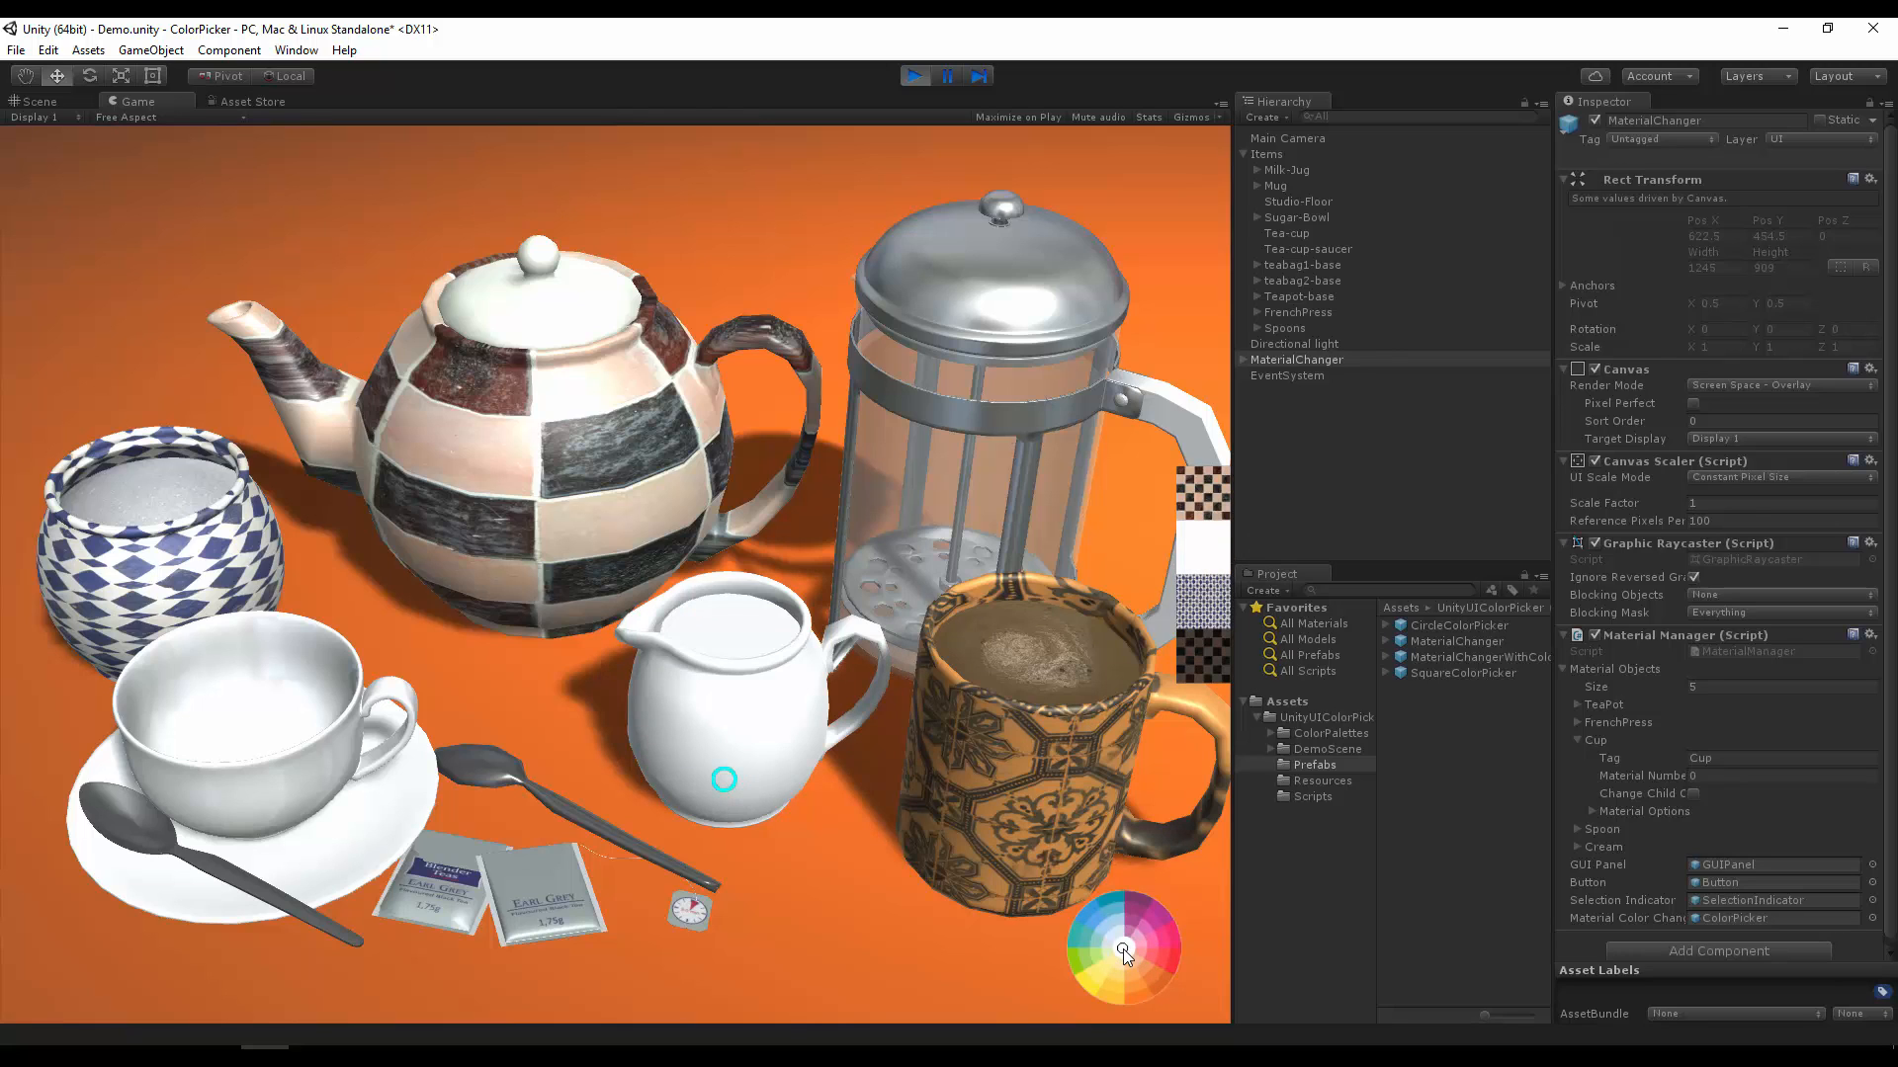
mouse_move(1126, 951)
left_mouse_down()
mouse_move(1153, 937)
mouse_move(1166, 986)
mouse_move(1163, 921)
mouse_move(1135, 889)
mouse_move(1128, 911)
left_mouse_up()
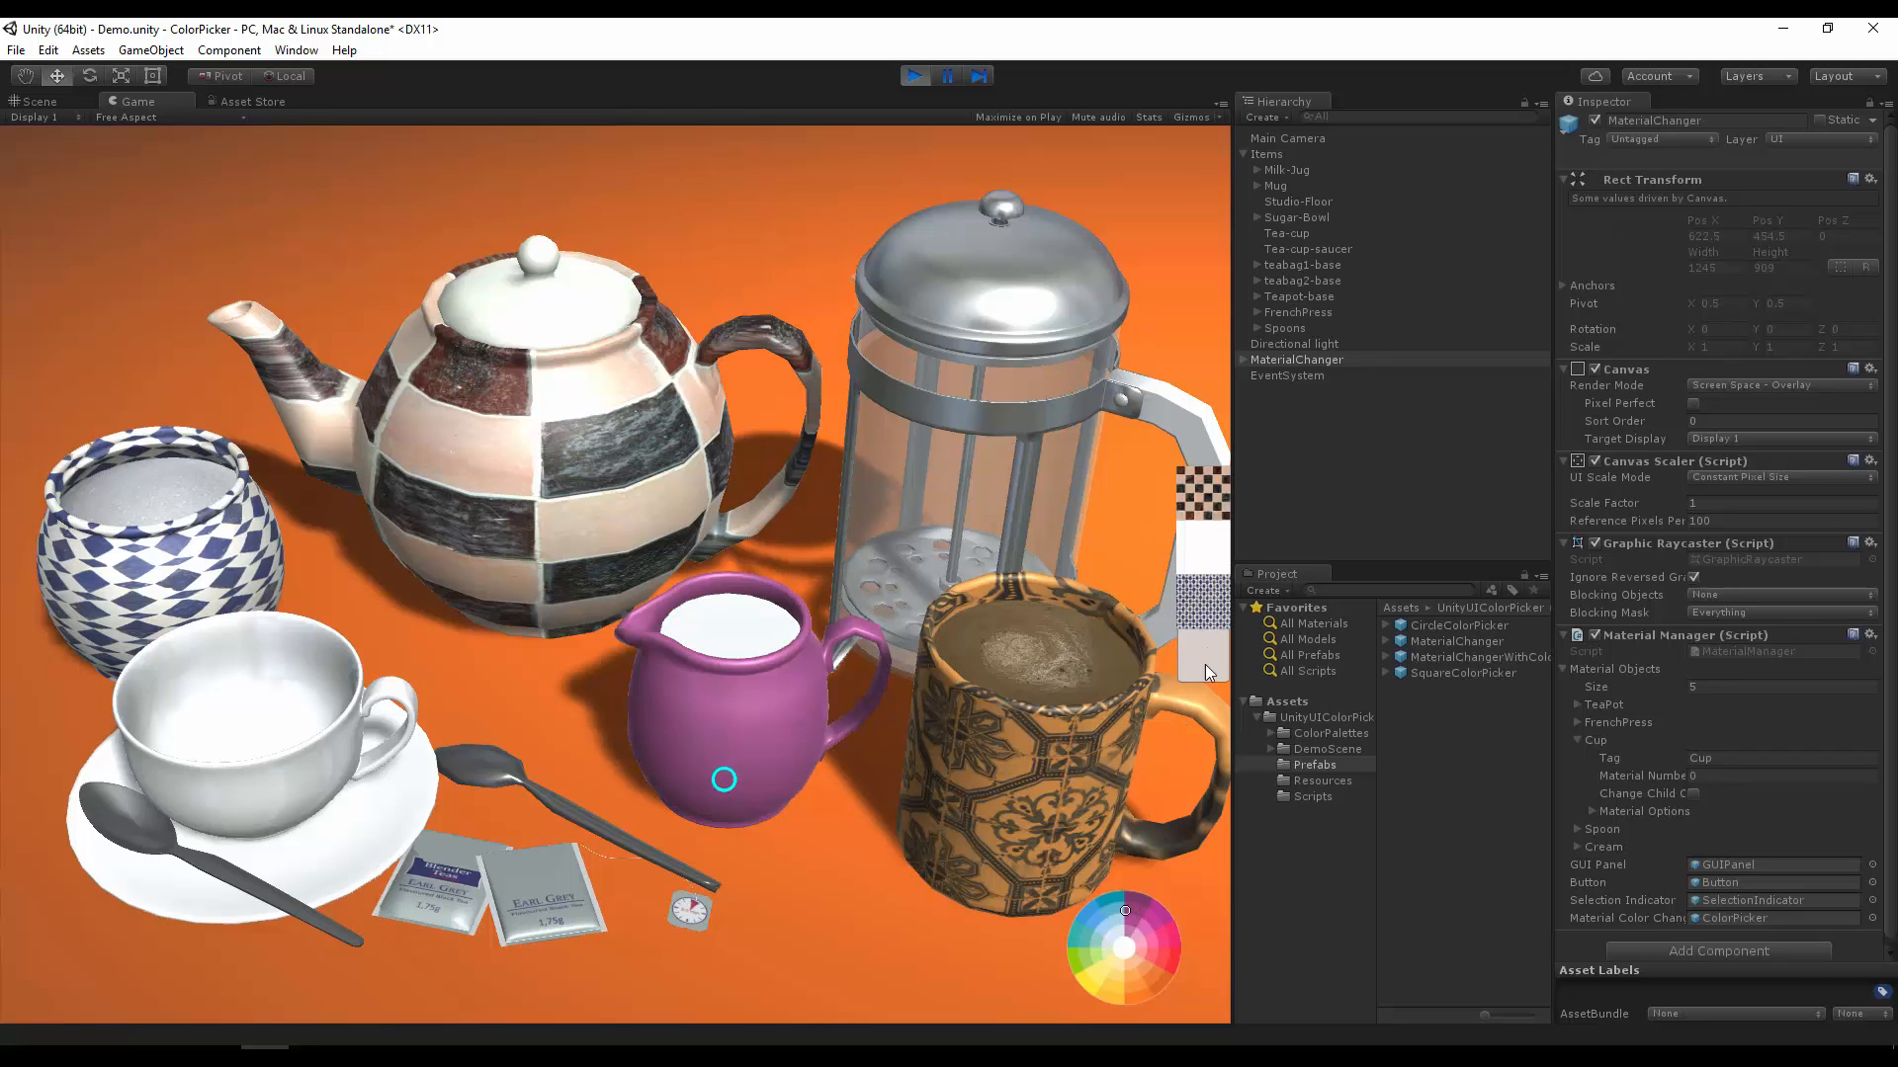
Step: Apply the checkered texture with a near-white tint to the milk jug and stop running the scene
left_click(1210, 656)
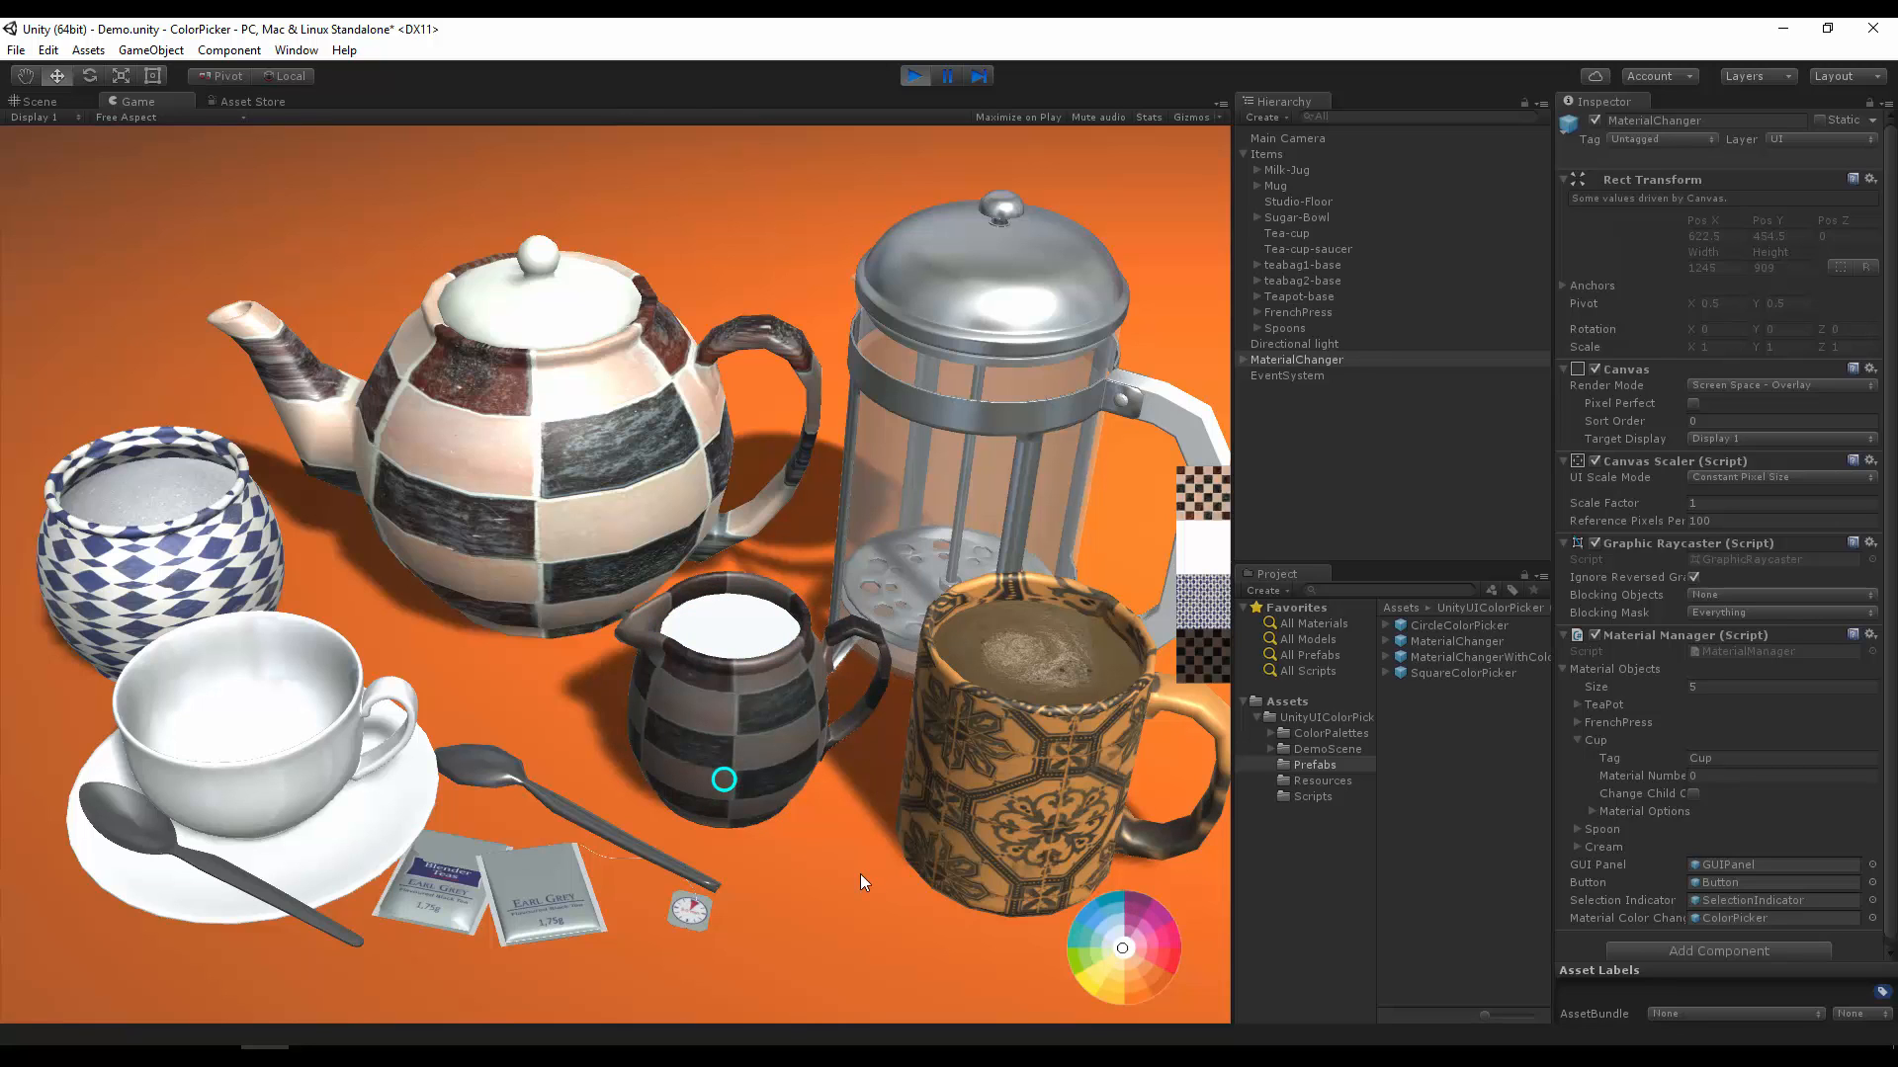
left_click(1131, 949)
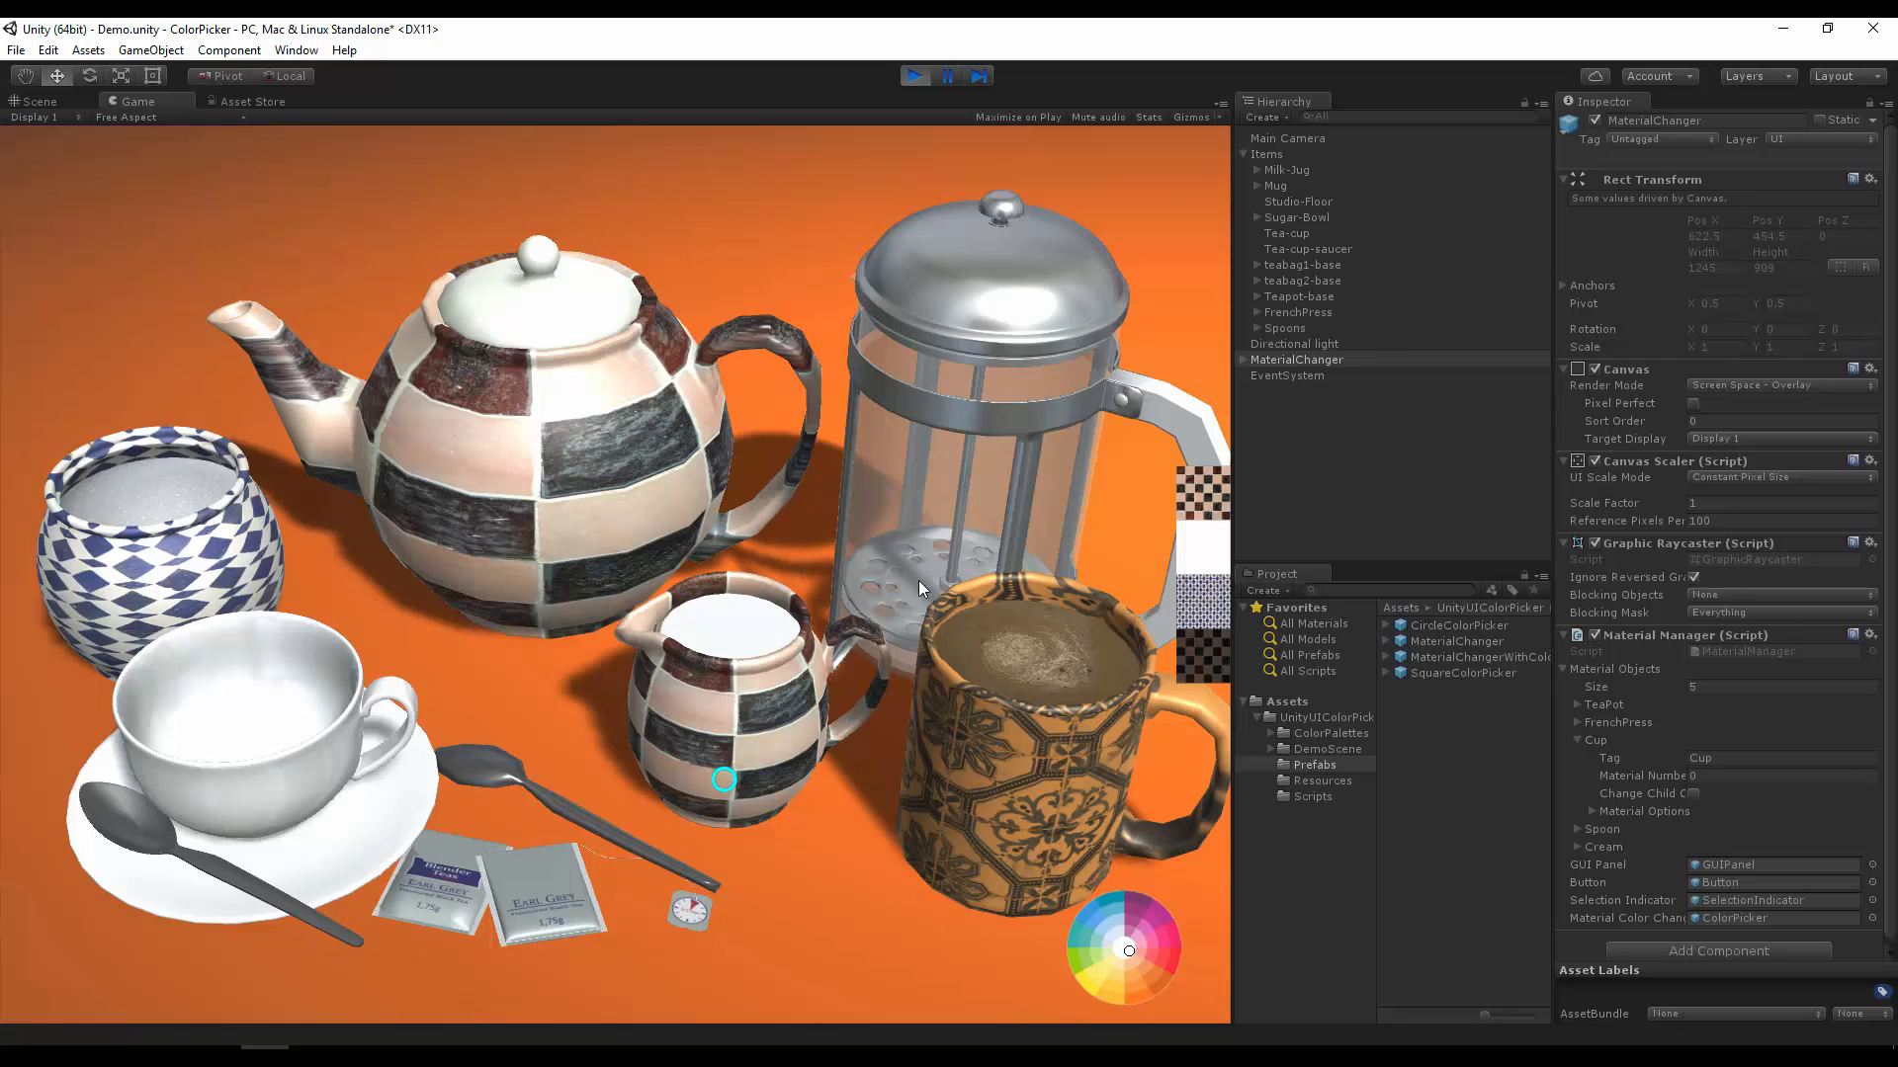
left_click(914, 77)
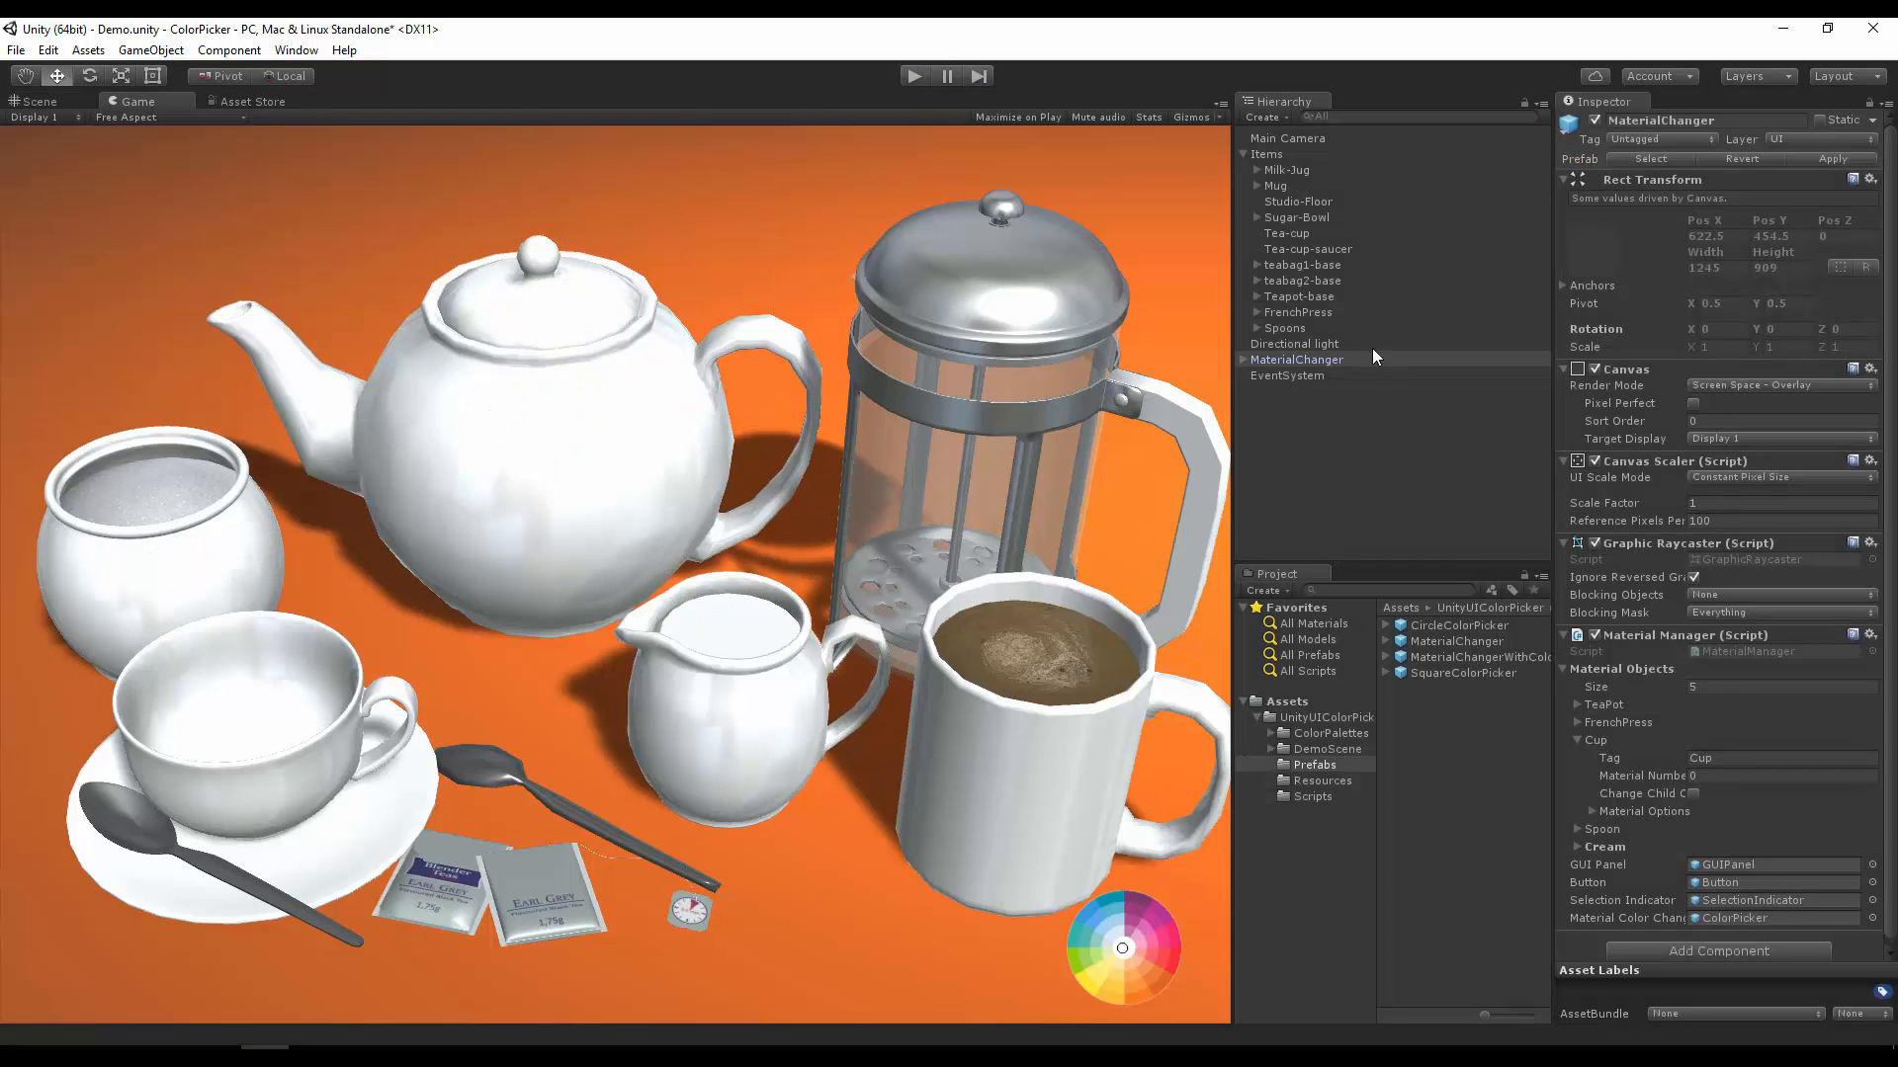
Step: Delete the MaterialChanger and EventSystem objects from the scene
left_click(1318, 374)
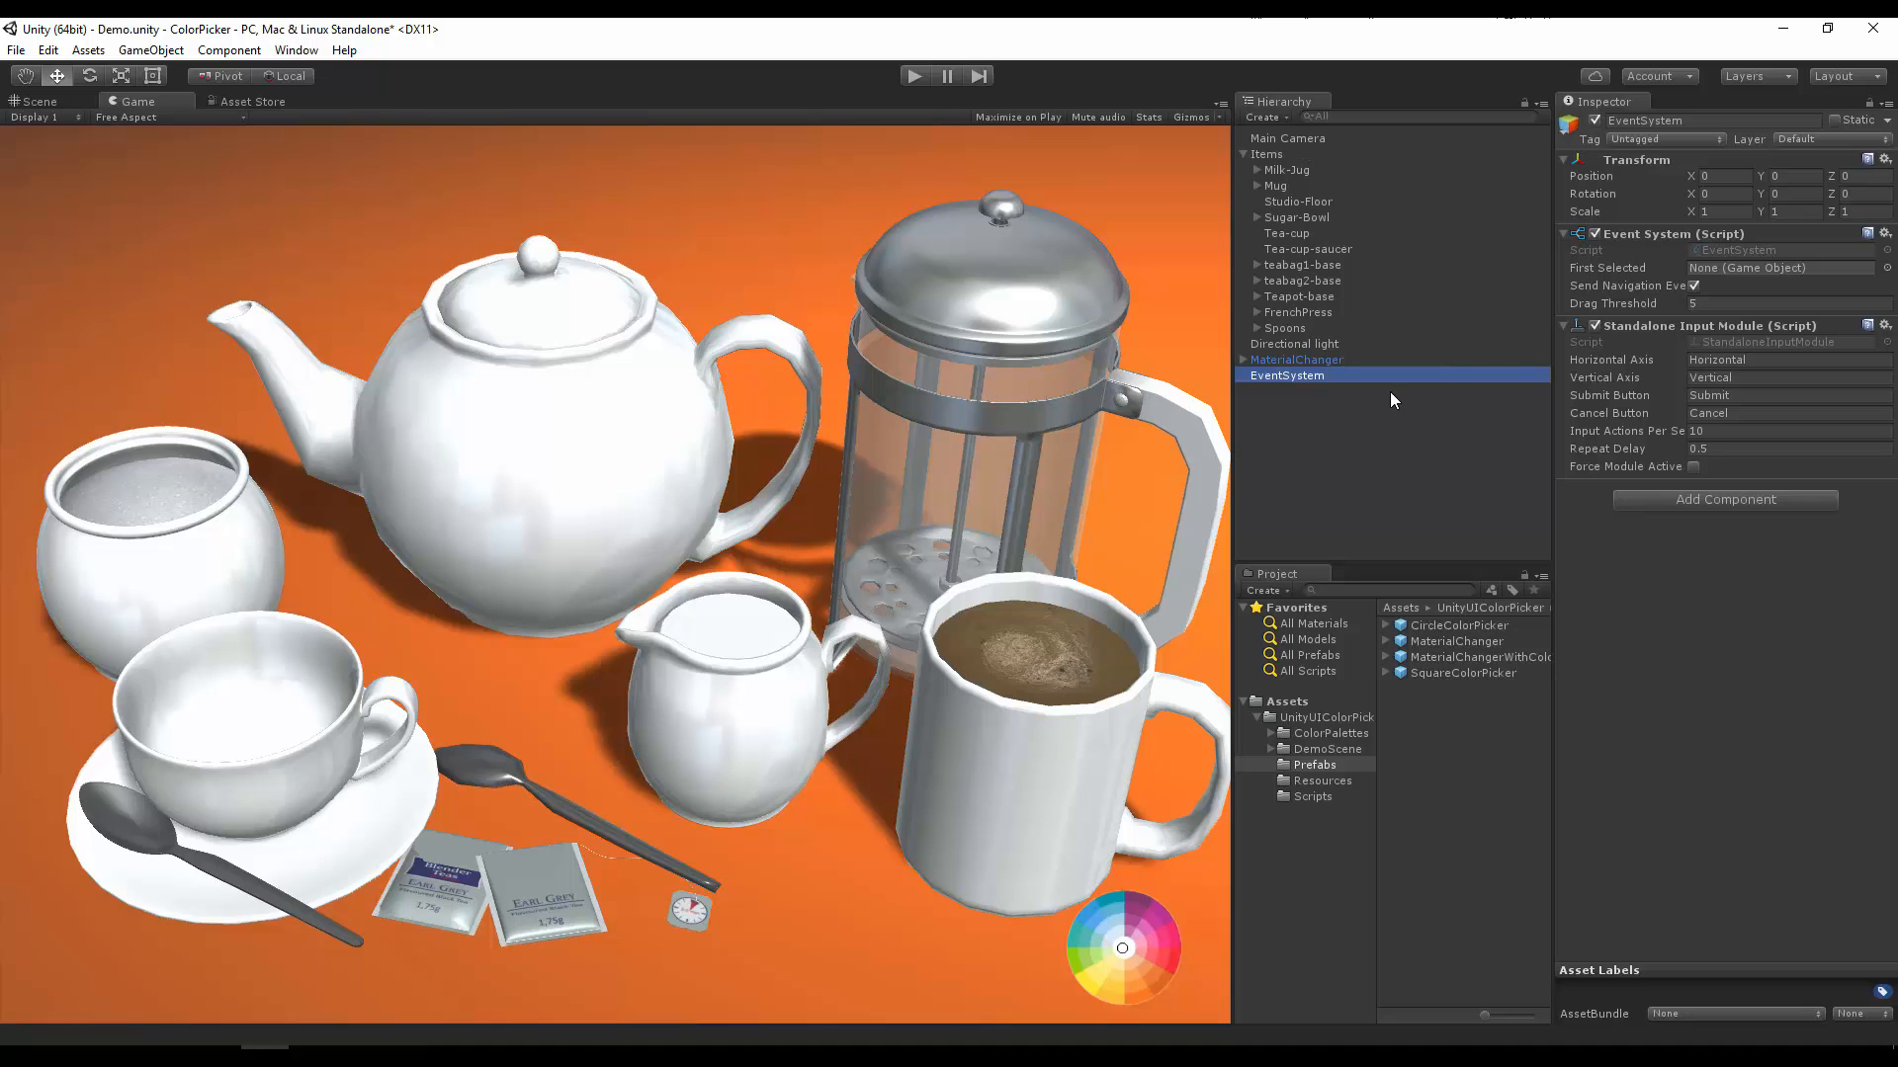
left_click(1307, 360)
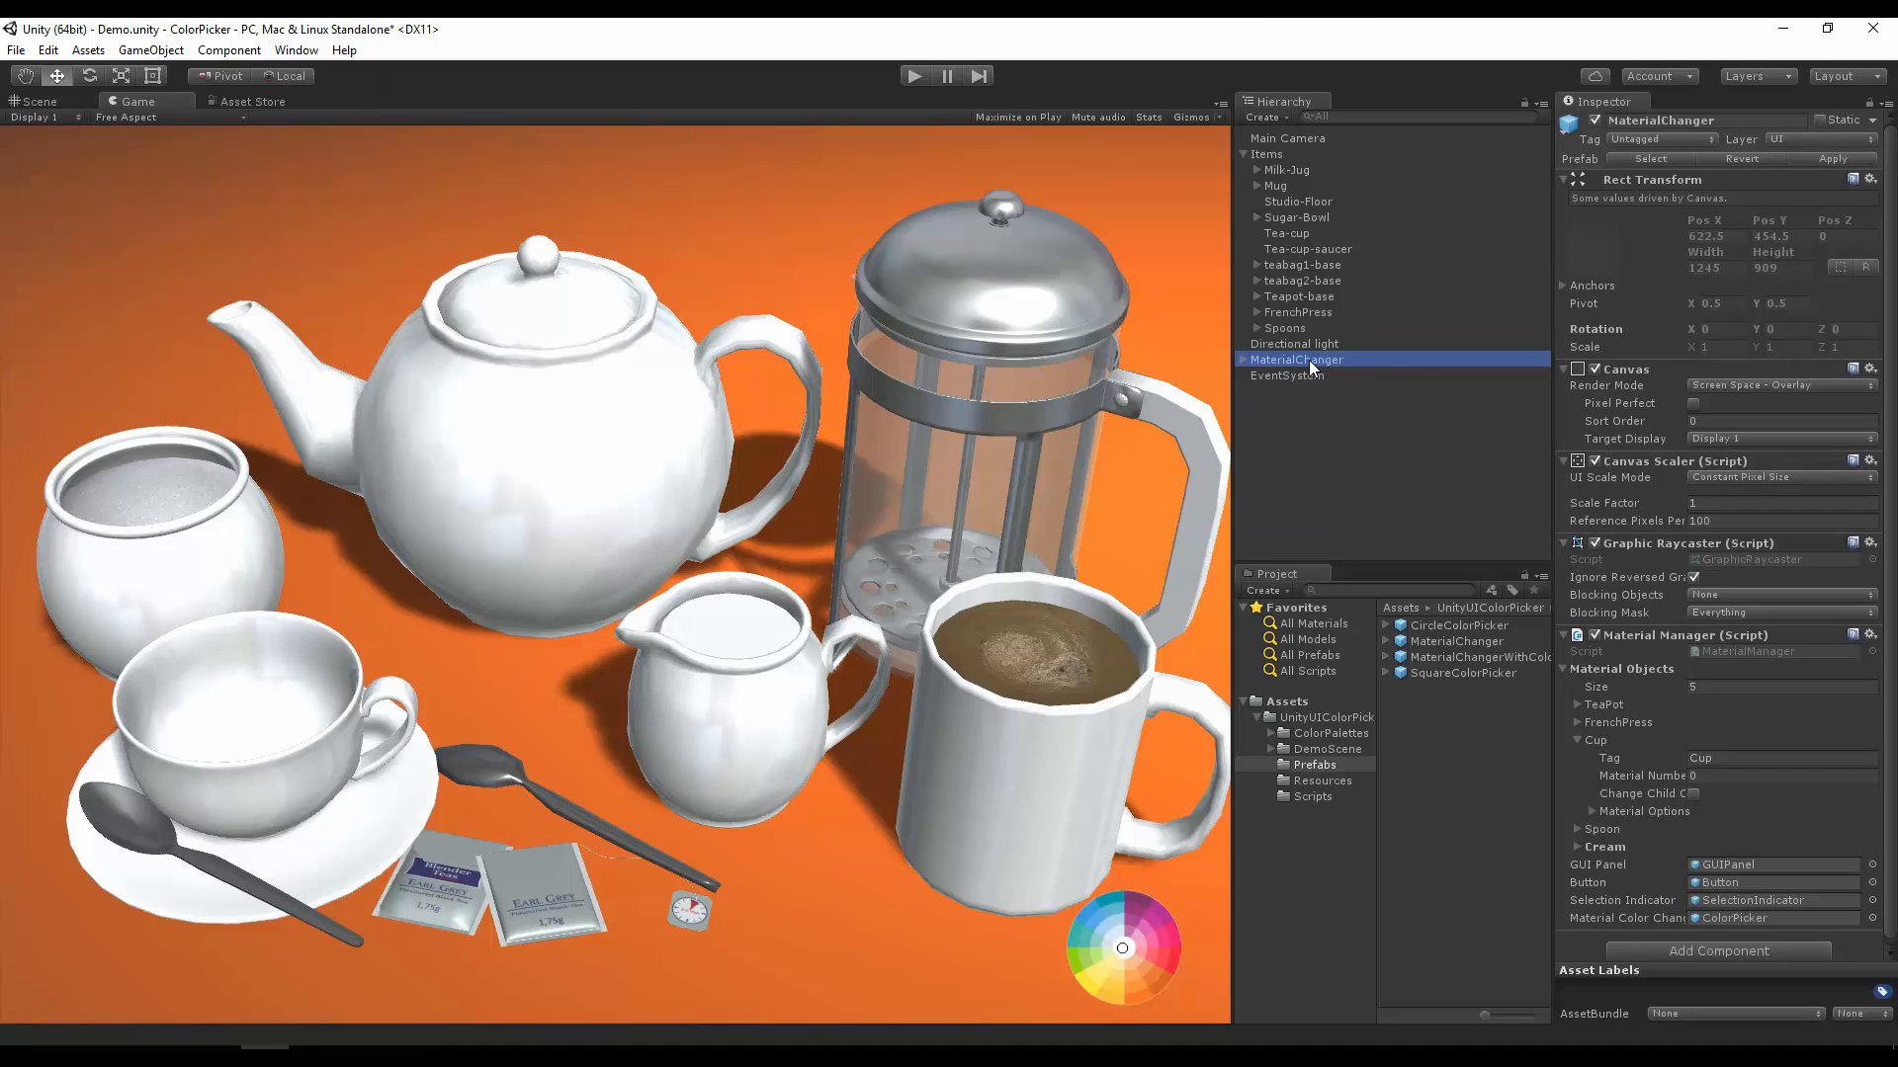
key("Delete")
left_click(1309, 360)
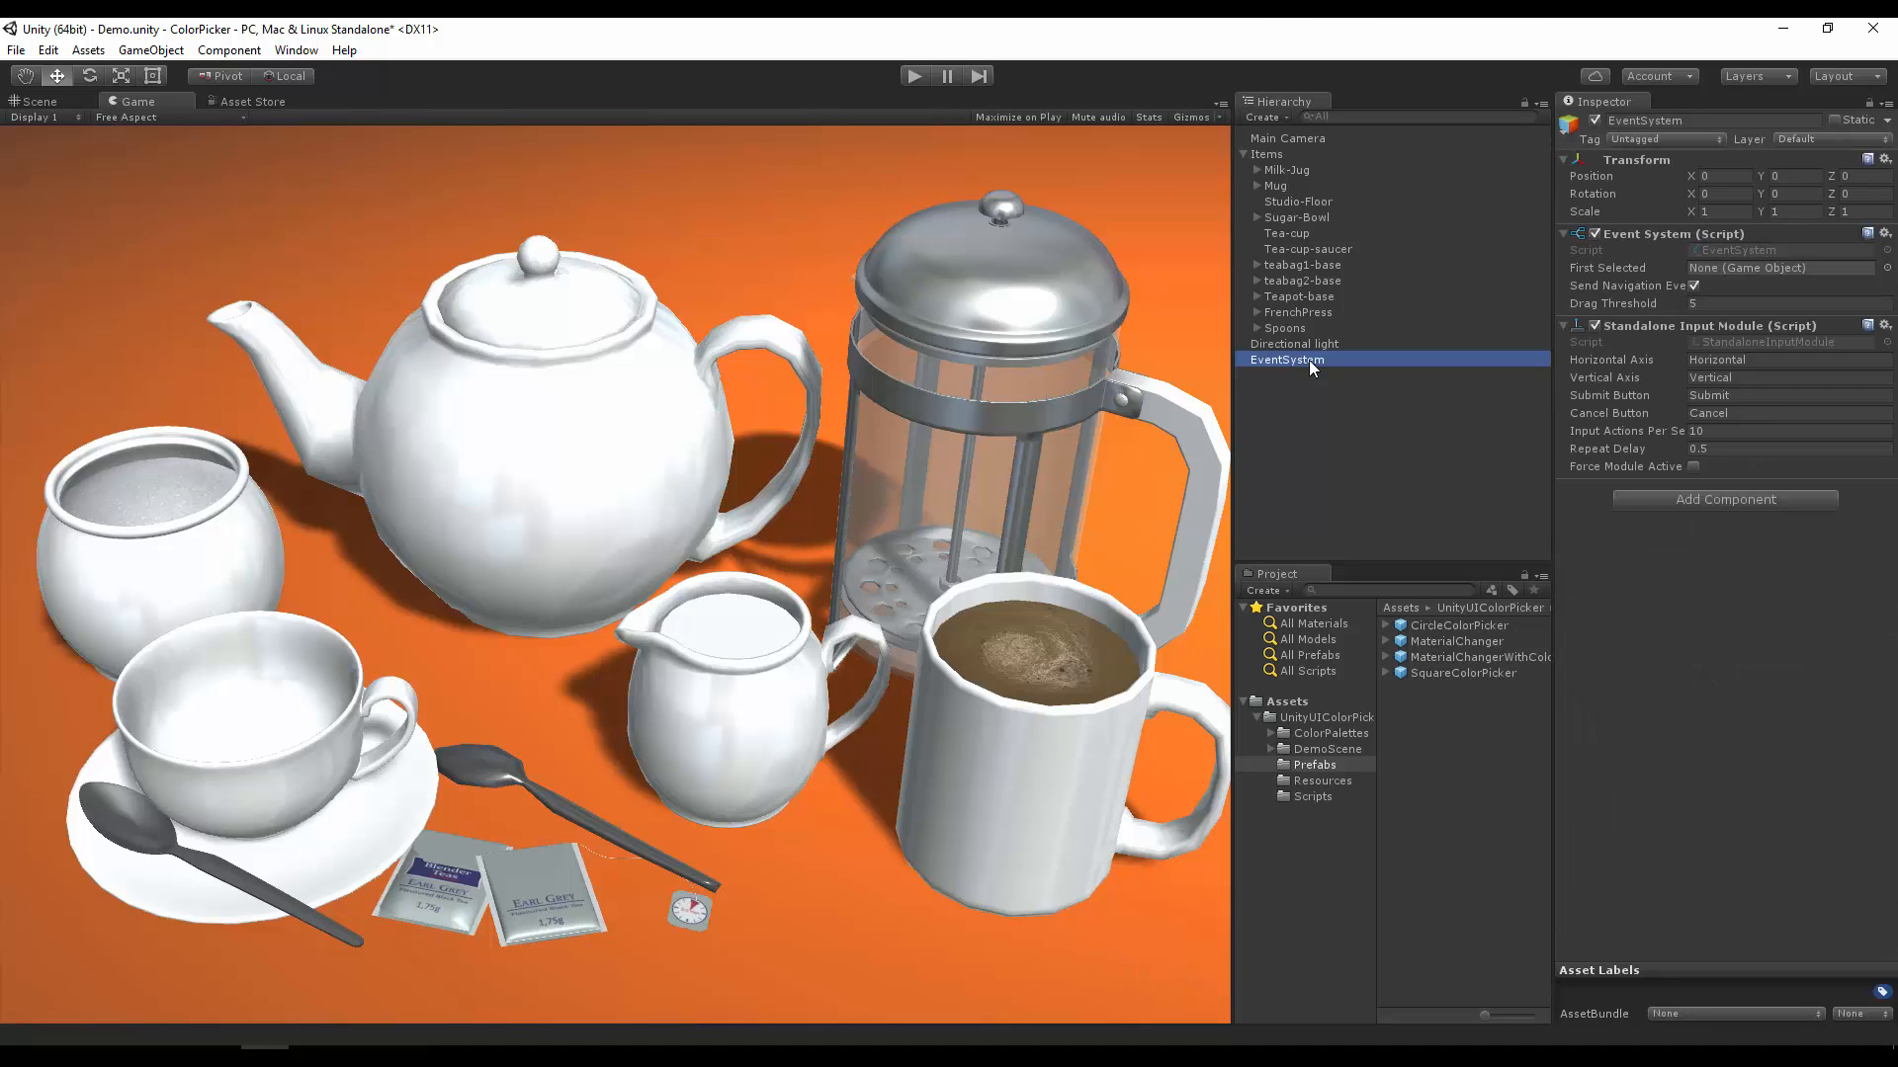
key("Delete")
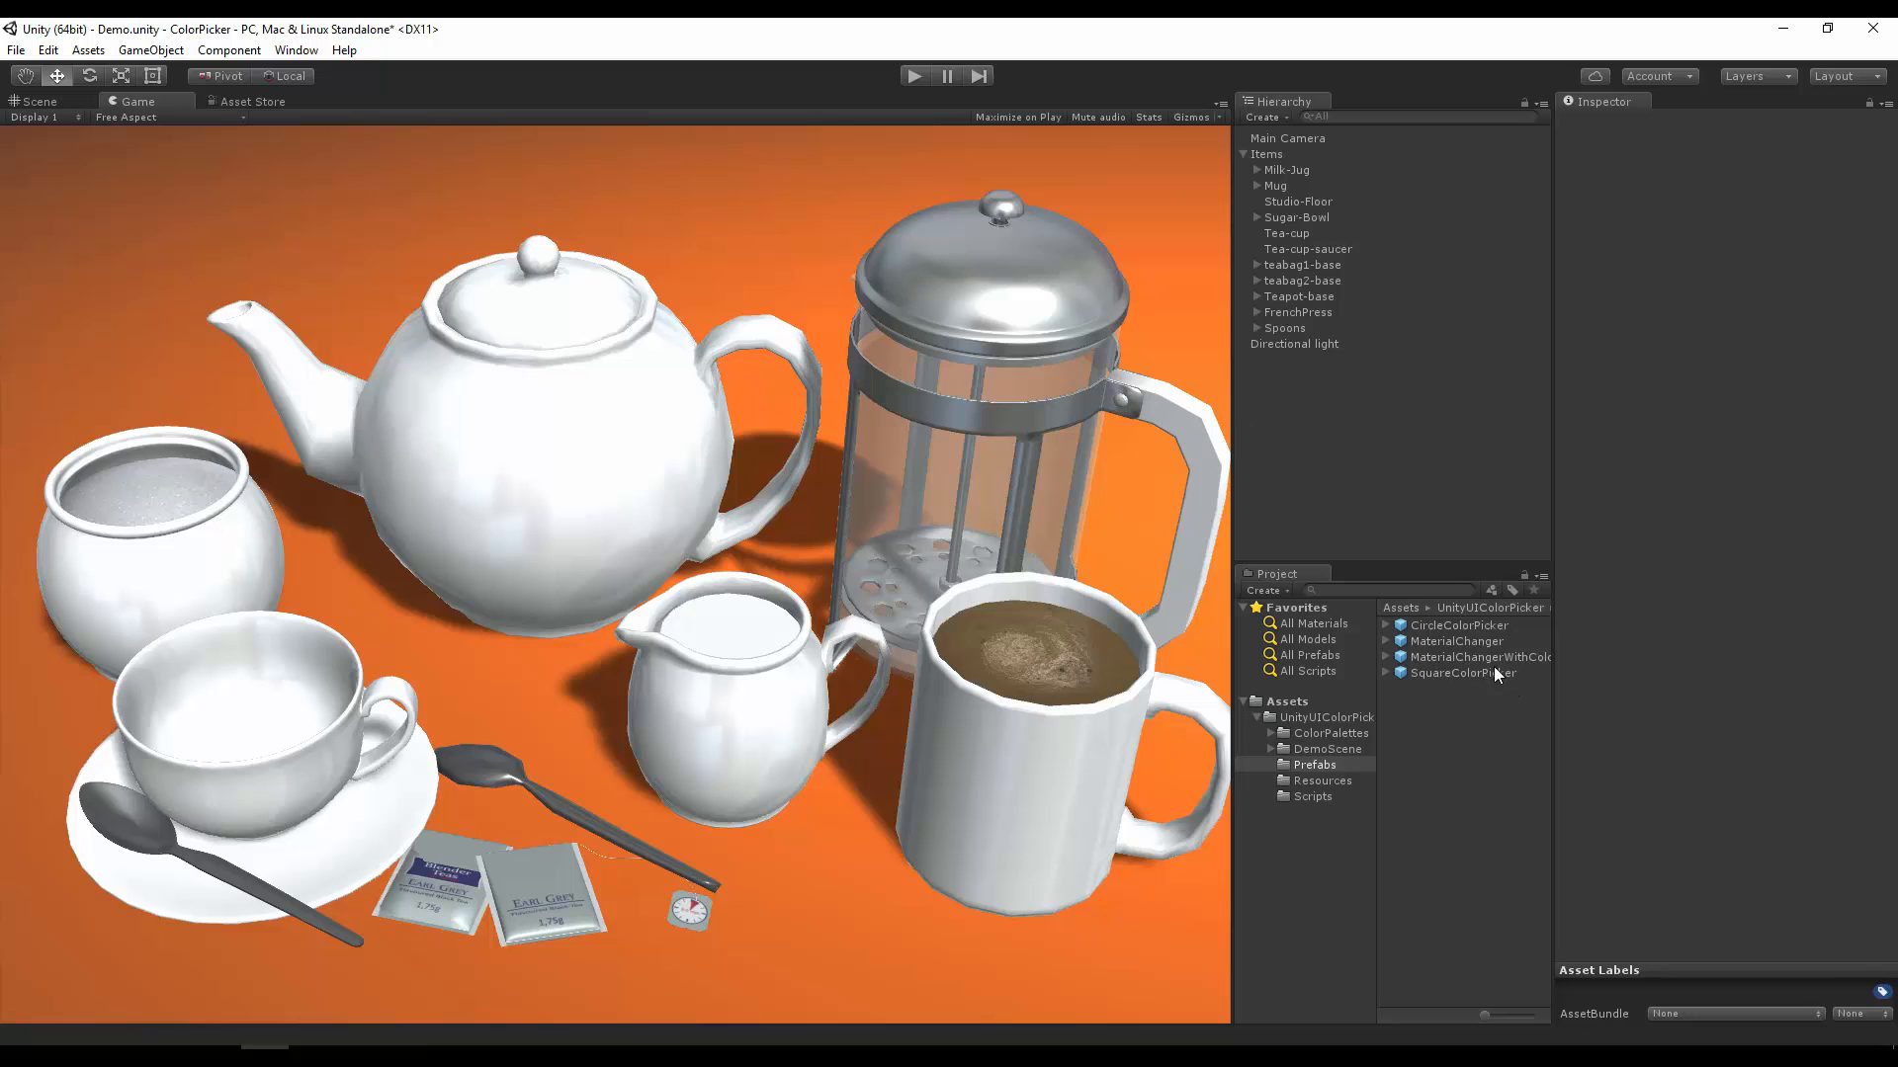
Step: Add the MaterialChangerWithColorPicker prefab to the scene and inspect its GUIPanel and SelectionIndicator children
left_click_drag(1455, 660, 1361, 448)
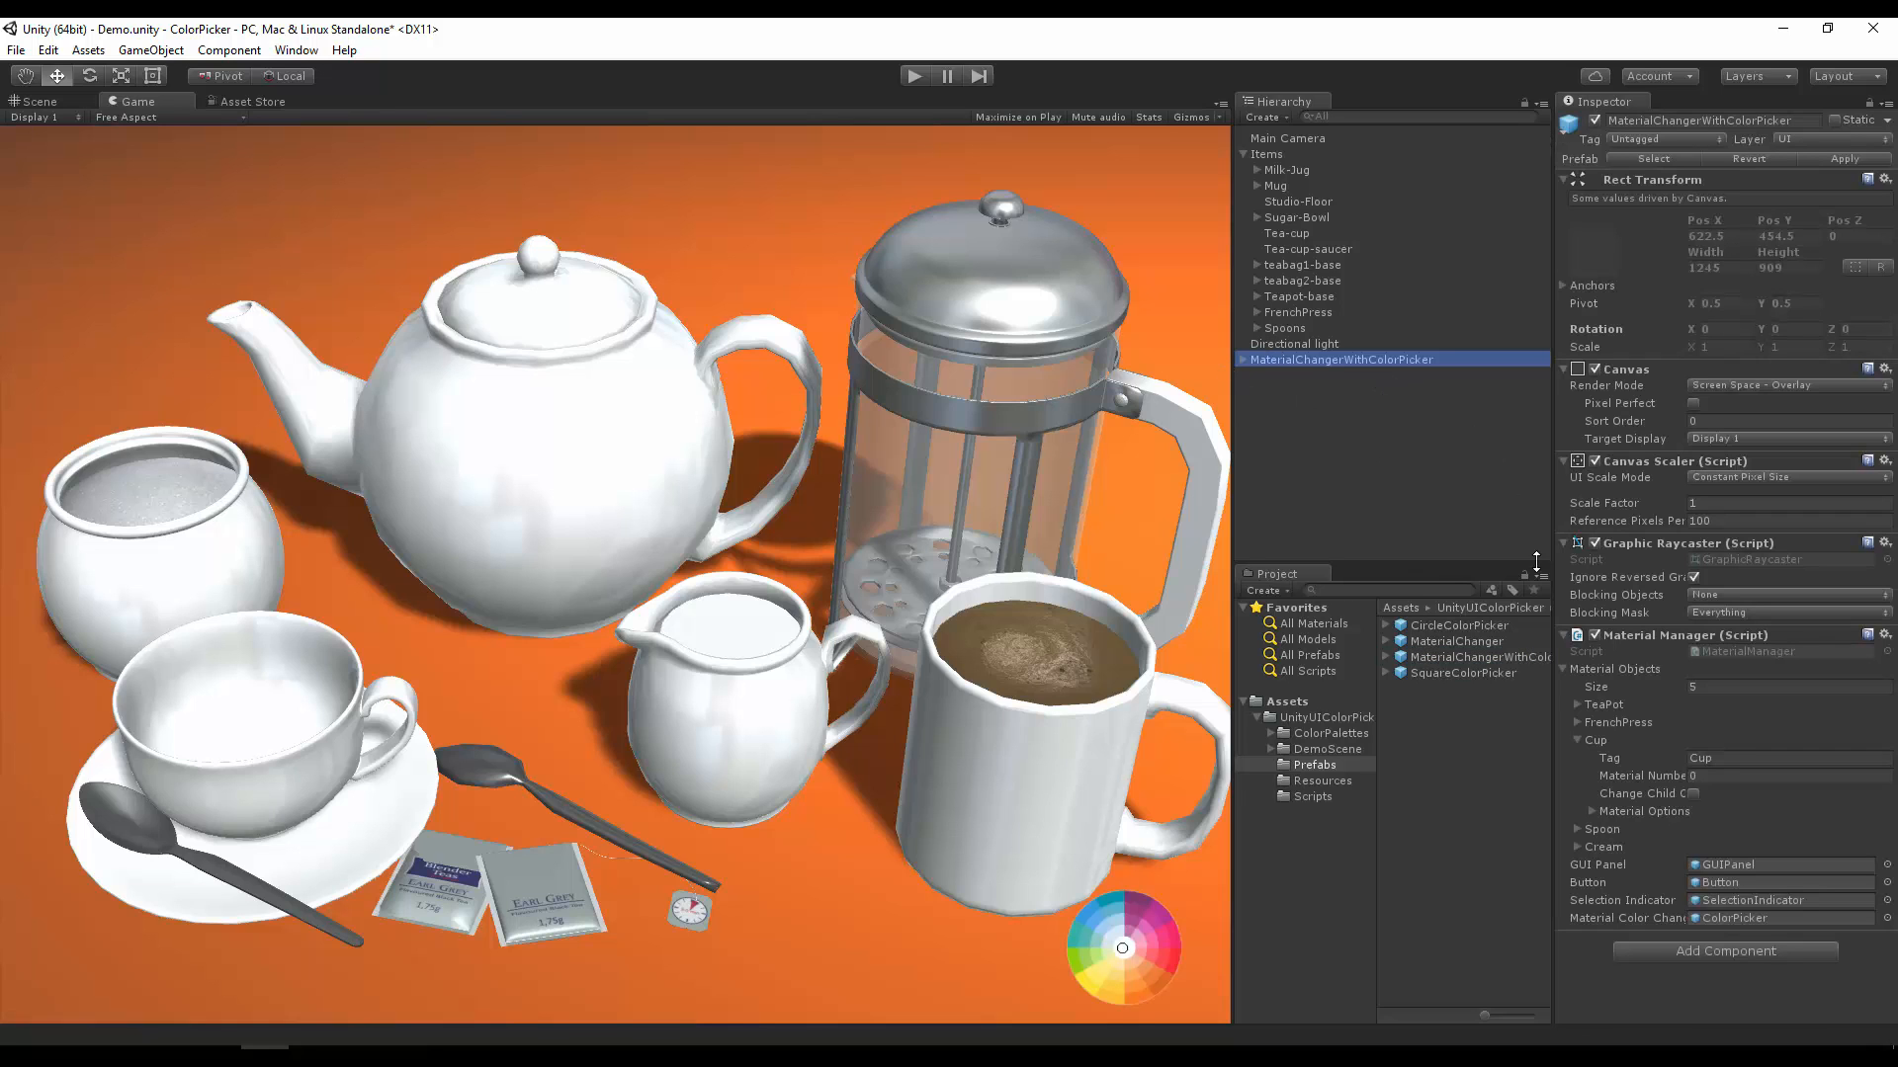
left_click(1243, 358)
left_click(1289, 377)
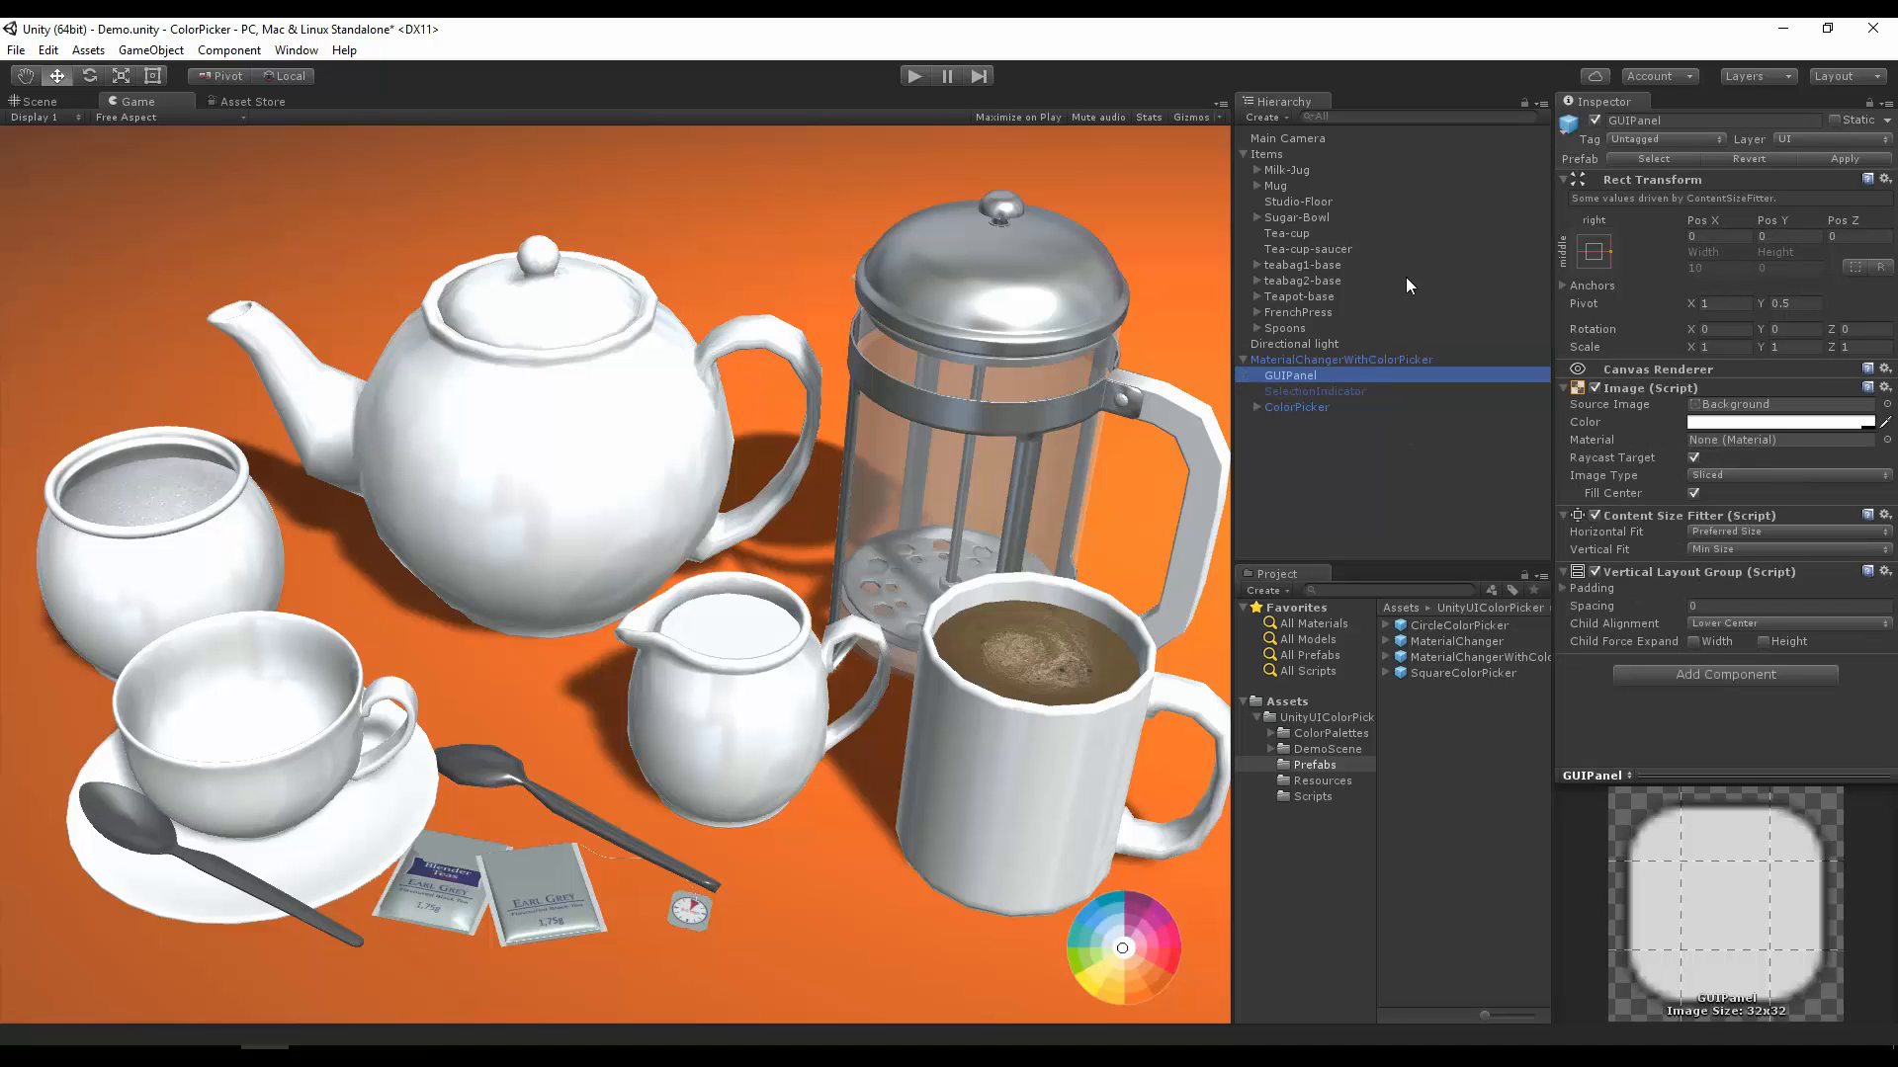
left_click(1349, 391)
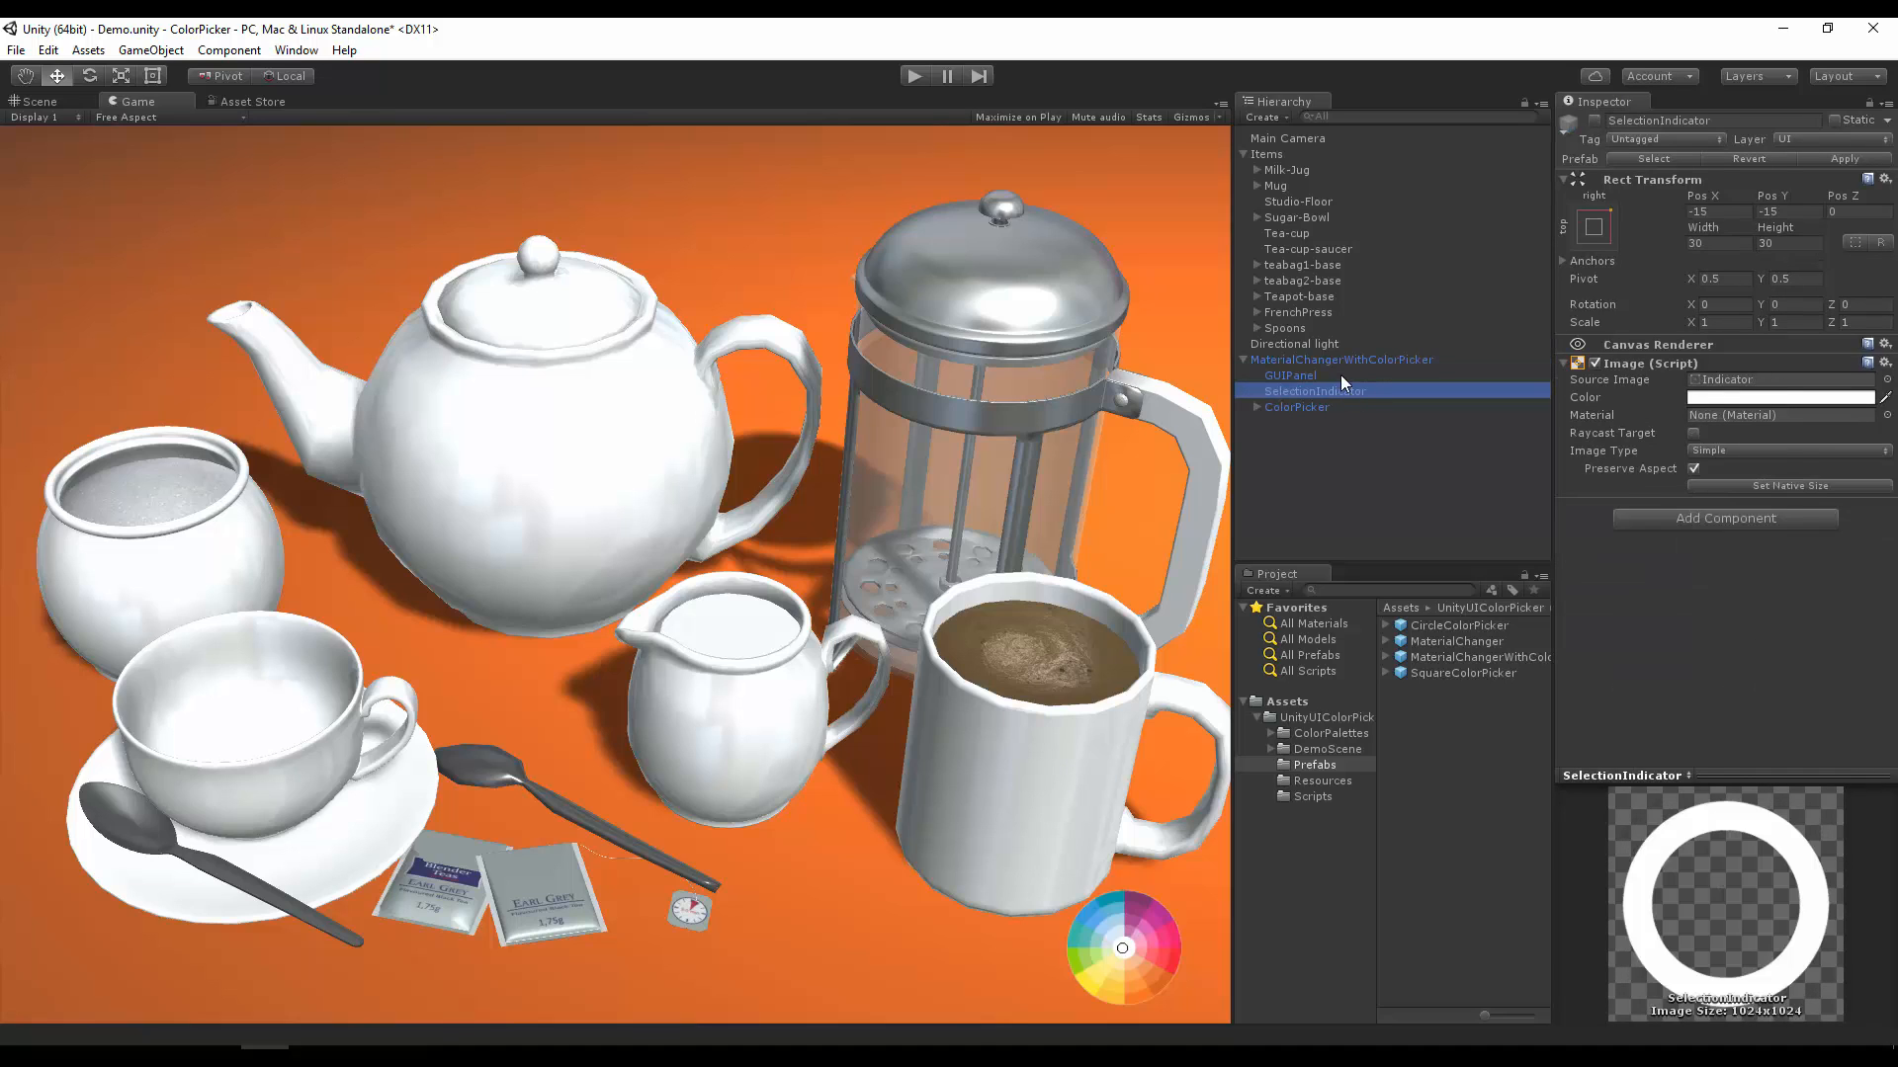
left_click(1340, 377)
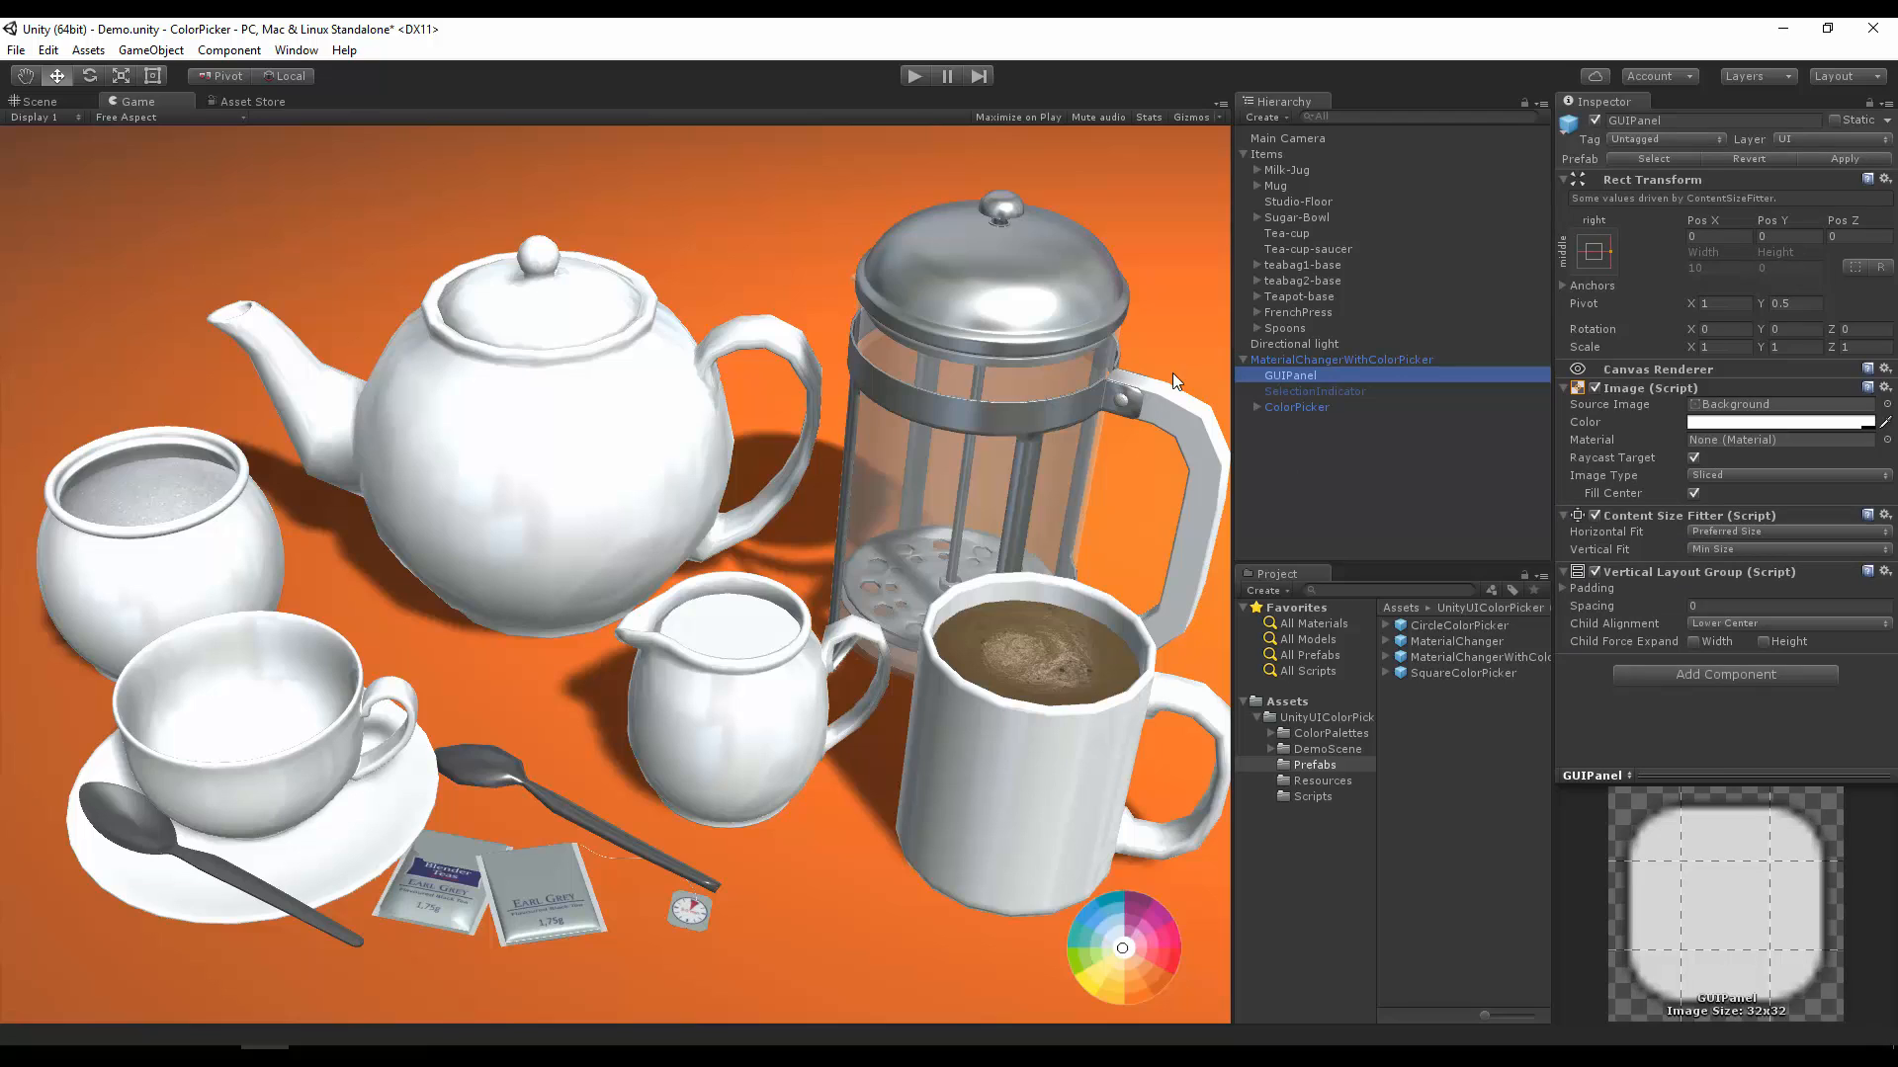
Step: Preview the SelectionIndicator by enabling and disabling it, and deactivate the ColorPicker object
left_click(1356, 390)
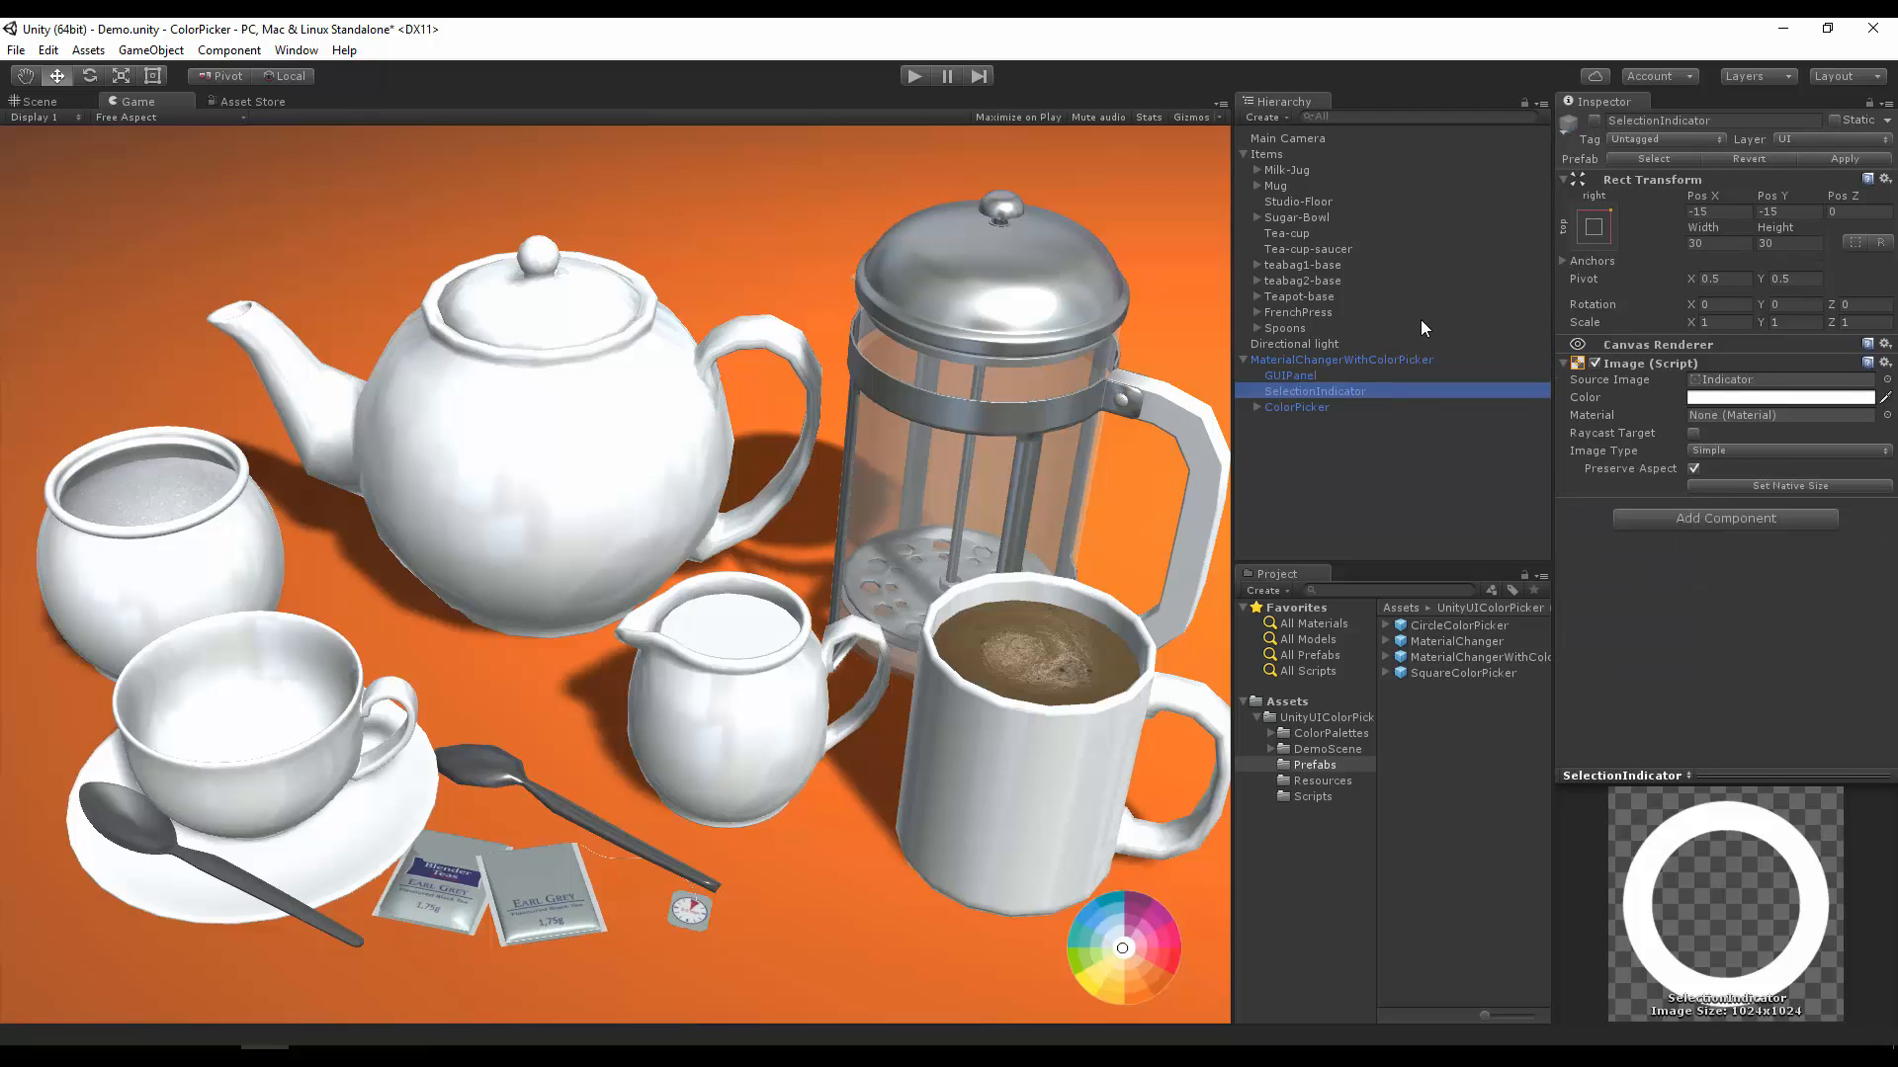
left_click(1593, 120)
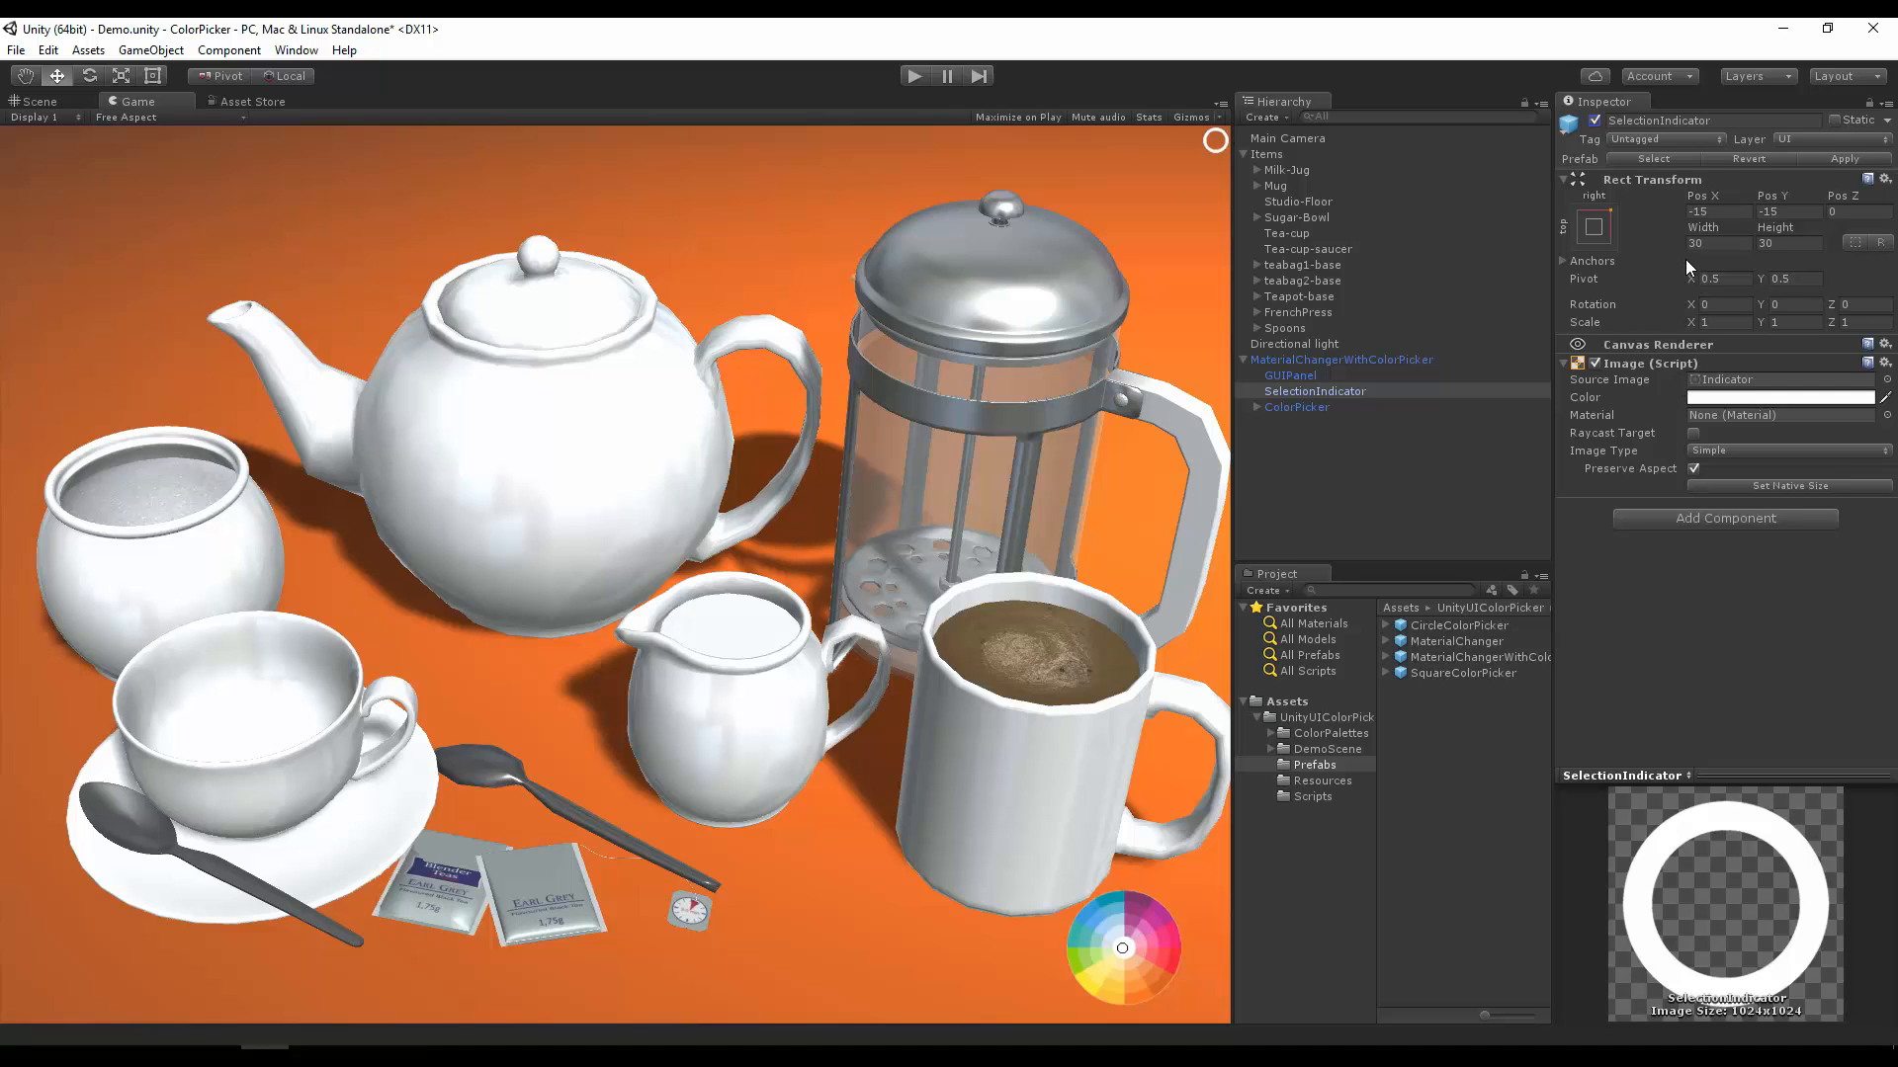
left_click(1595, 119)
left_click(1291, 405)
left_click(1594, 119)
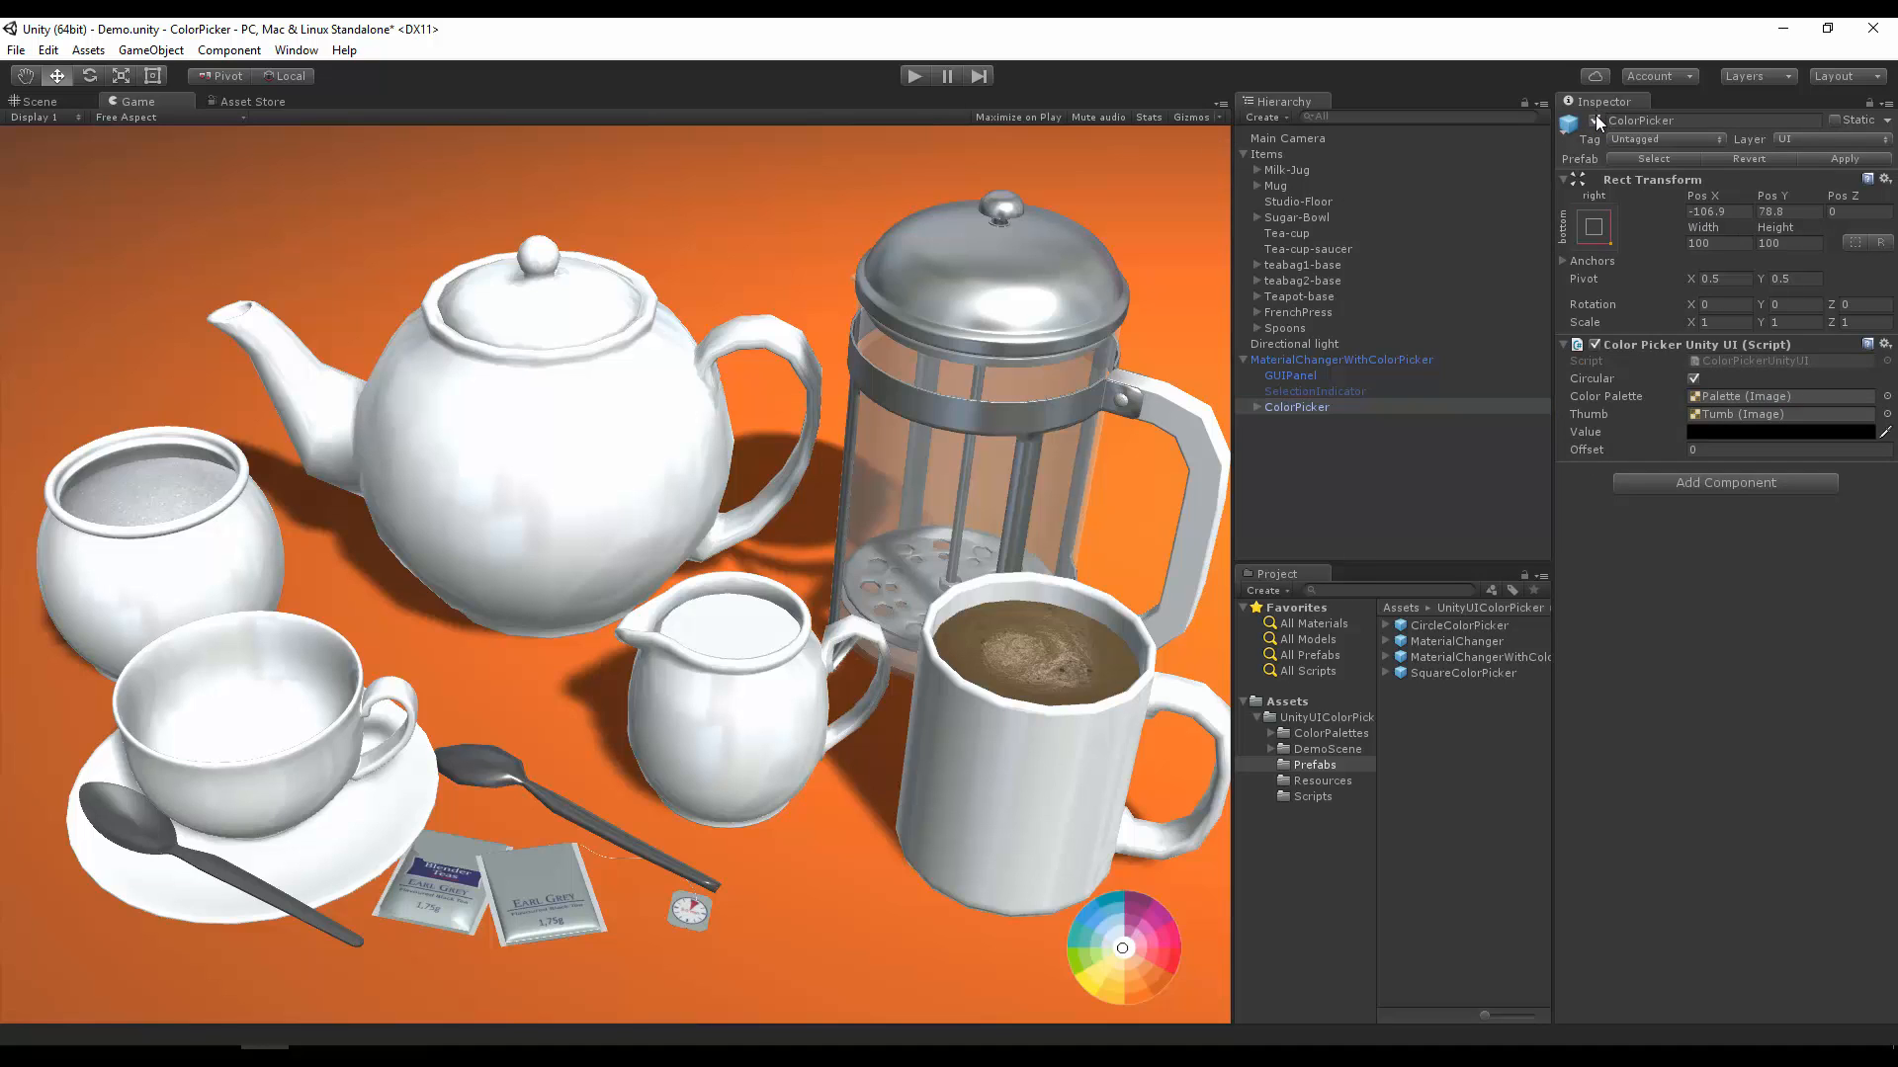
Step: Inspect the Button prefab in the Resources folder
left_click(1301, 779)
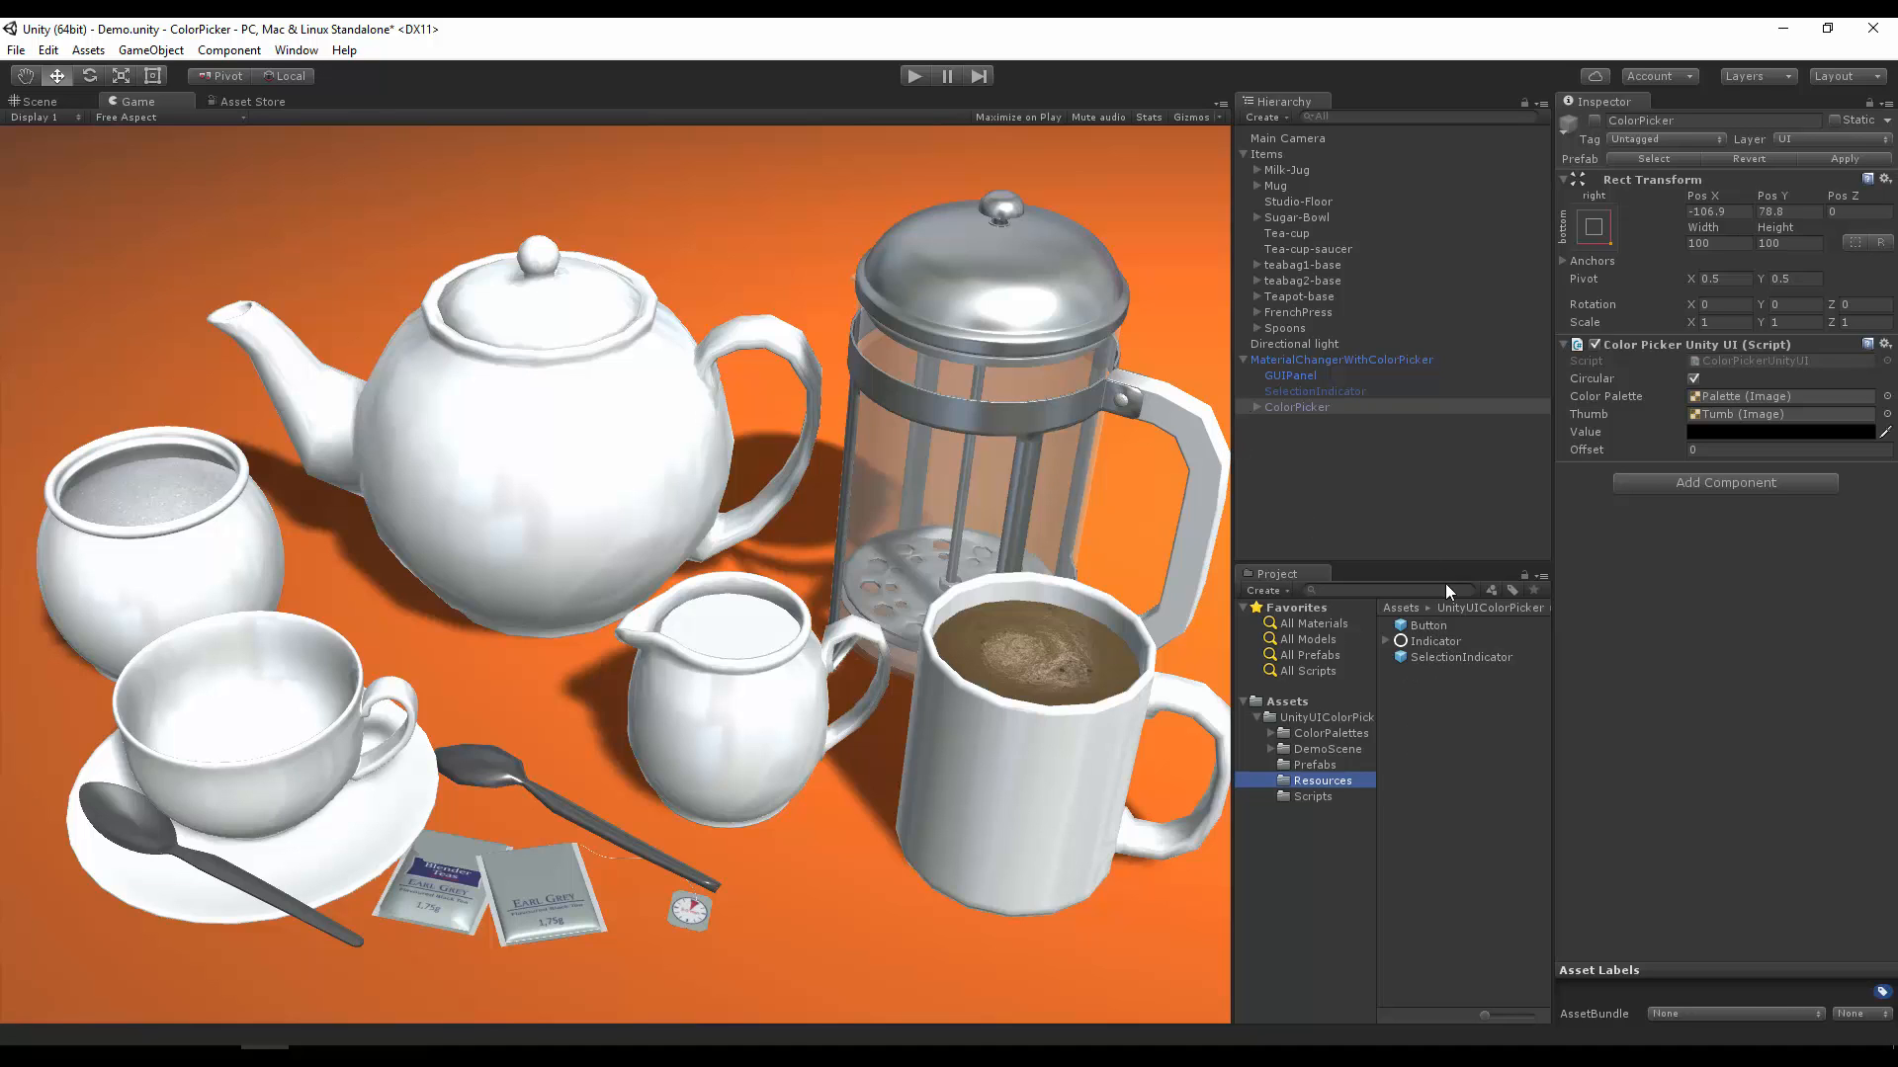
left_click(1435, 627)
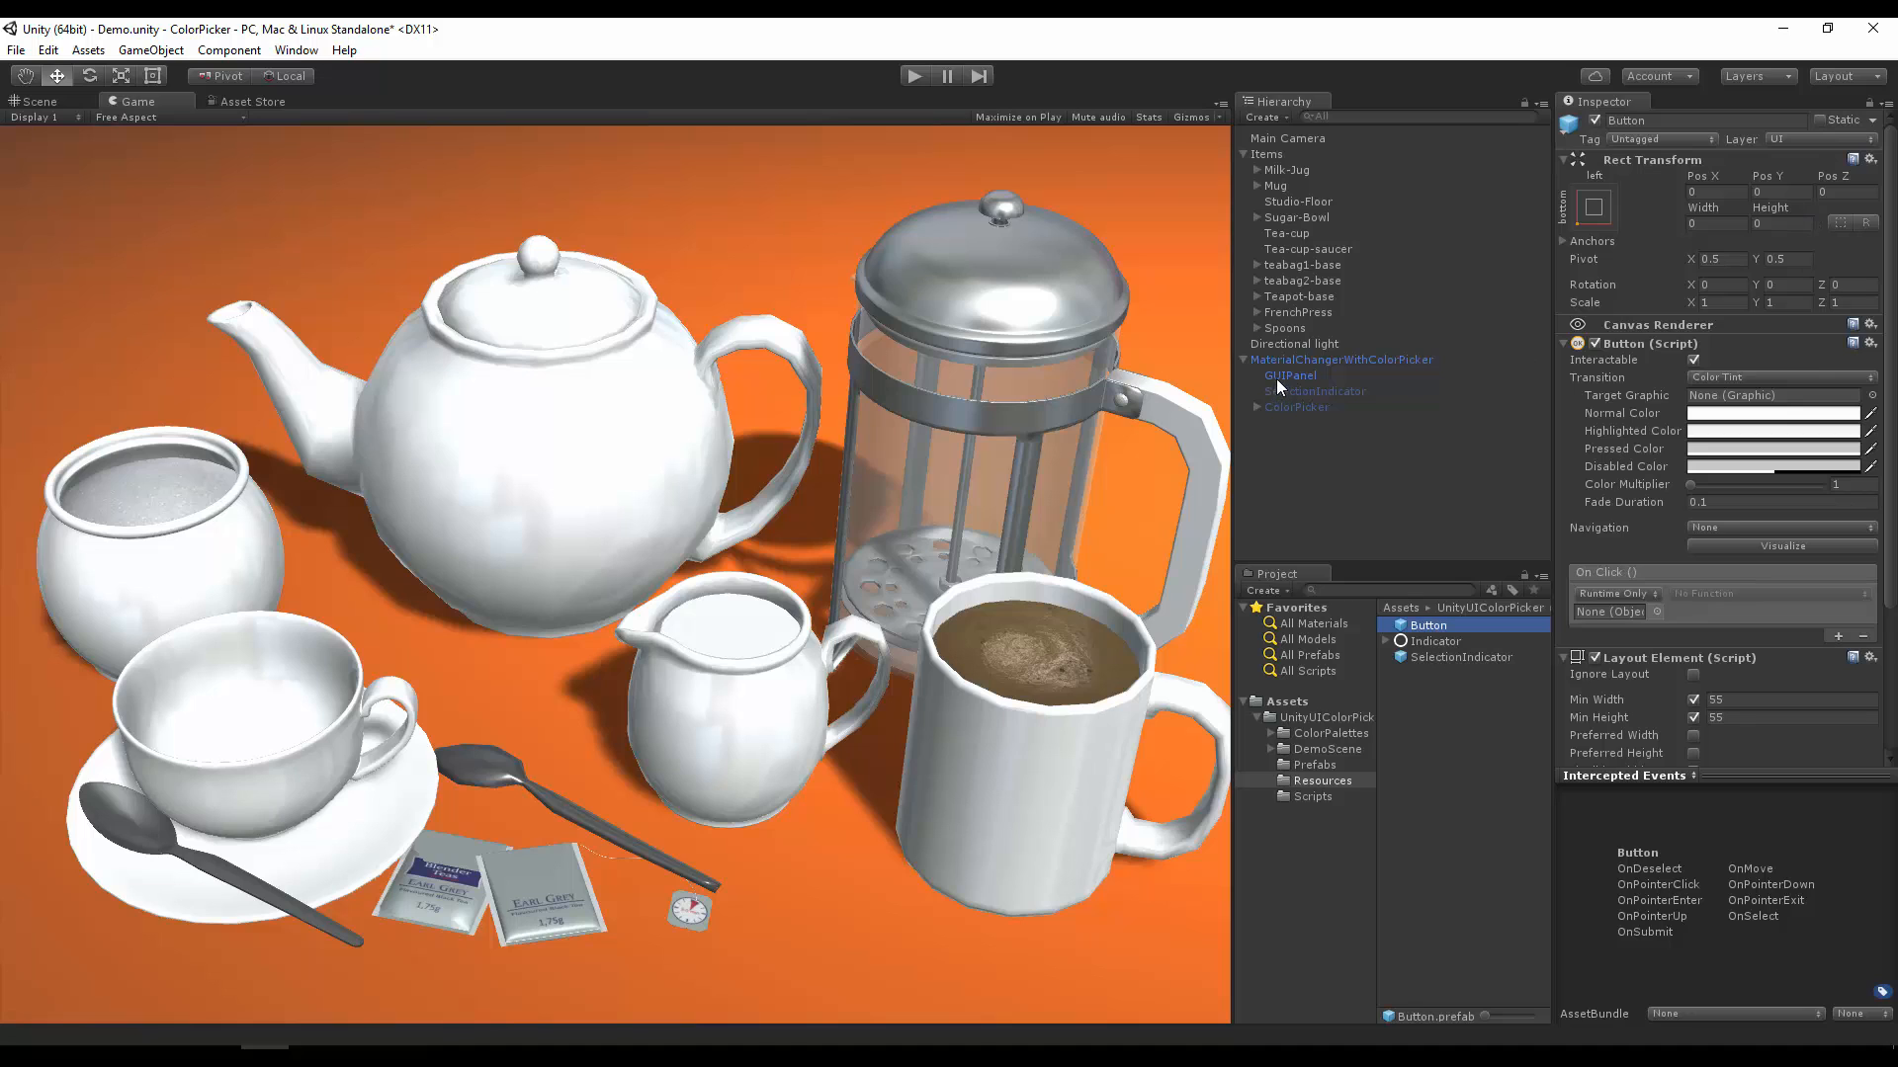
Step: Set the Material Objects size of MaterialChangerWithColorPicker to 0 and apply the change to its prefab
left_click(1307, 362)
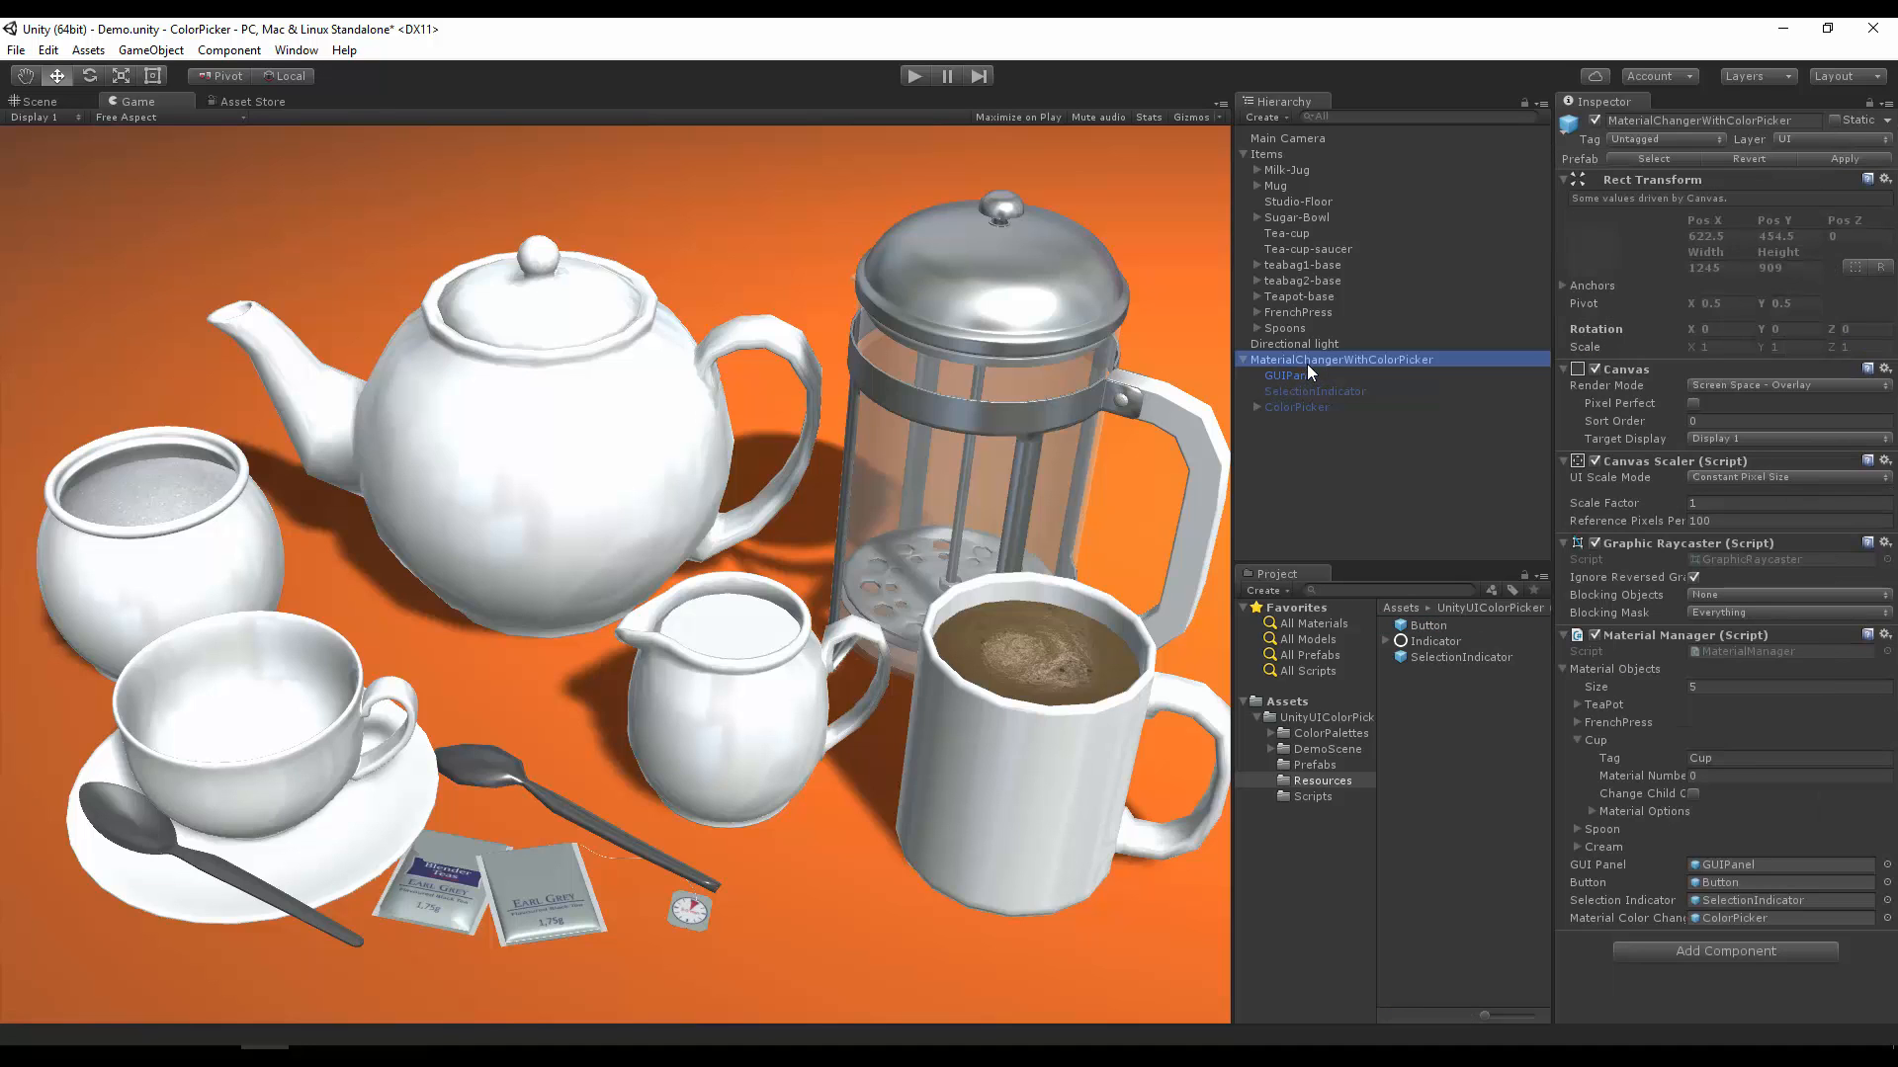
left_click(1715, 684)
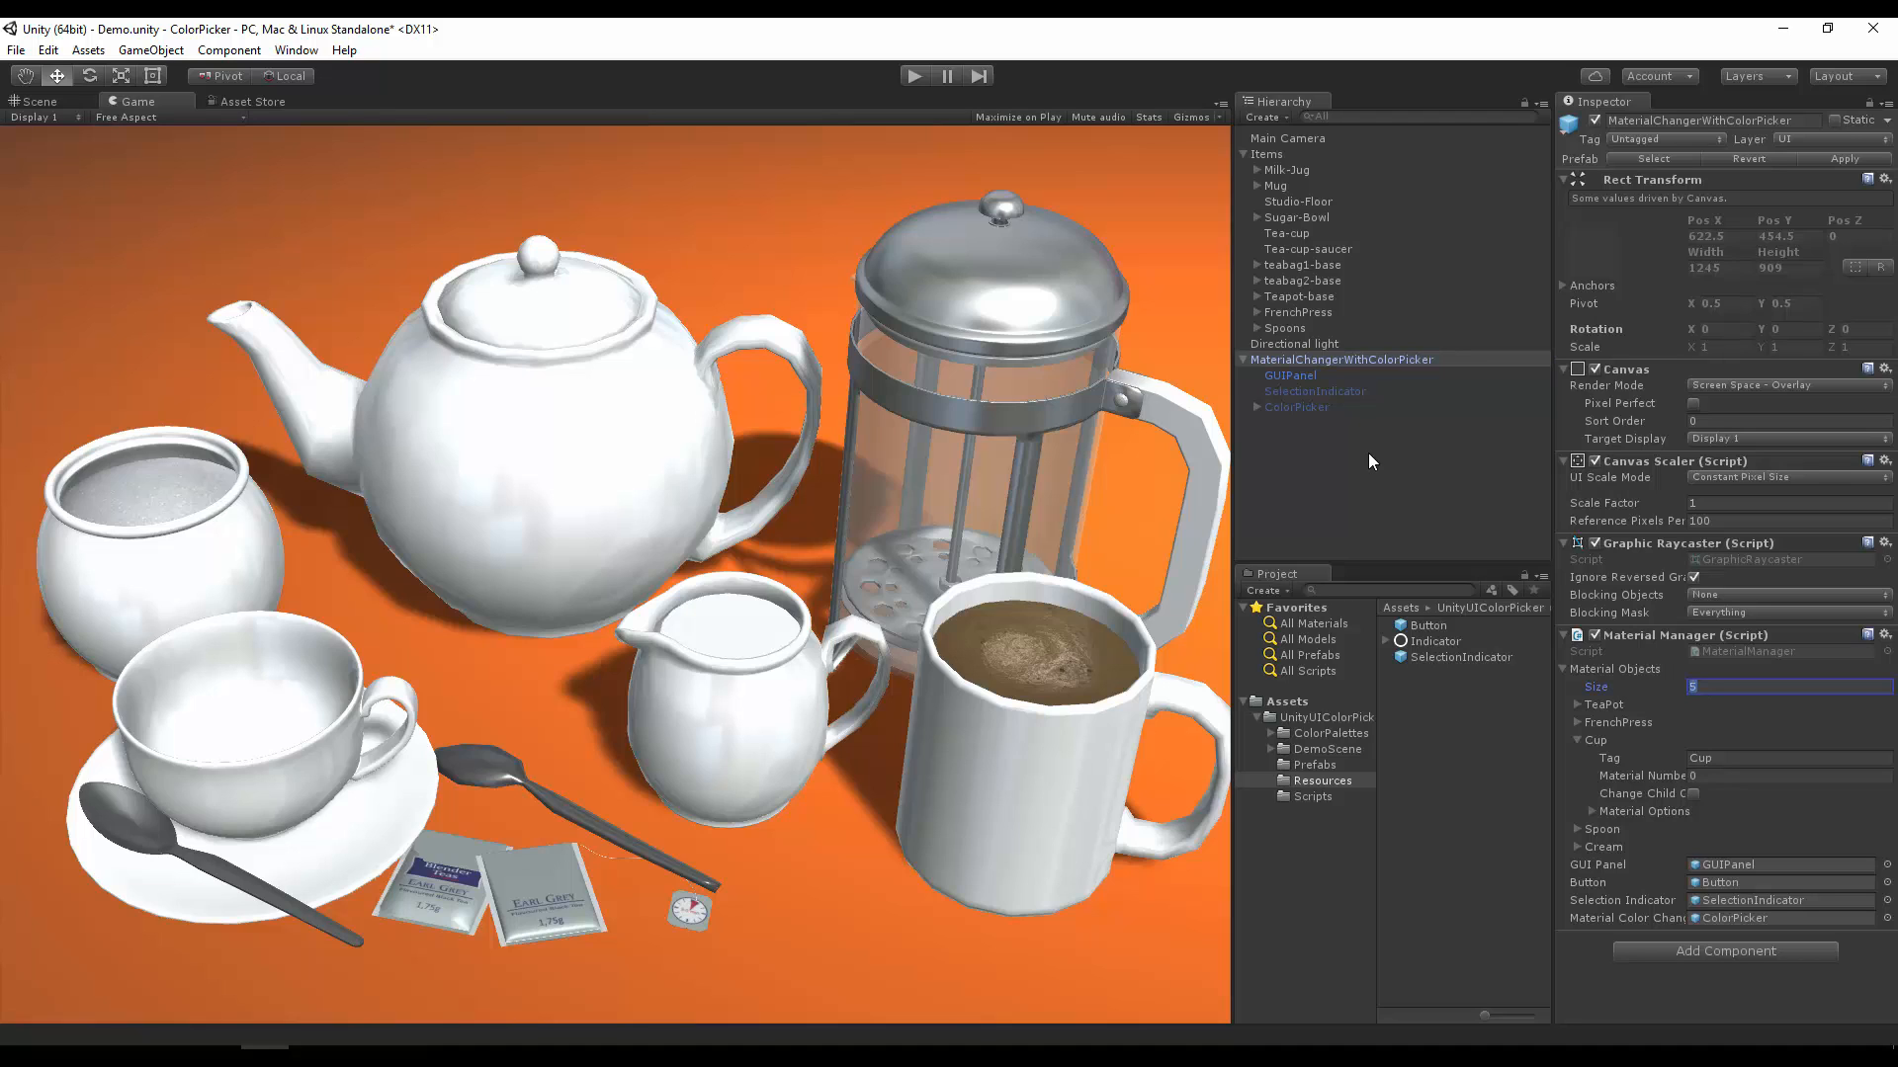
type("0")
key("Return")
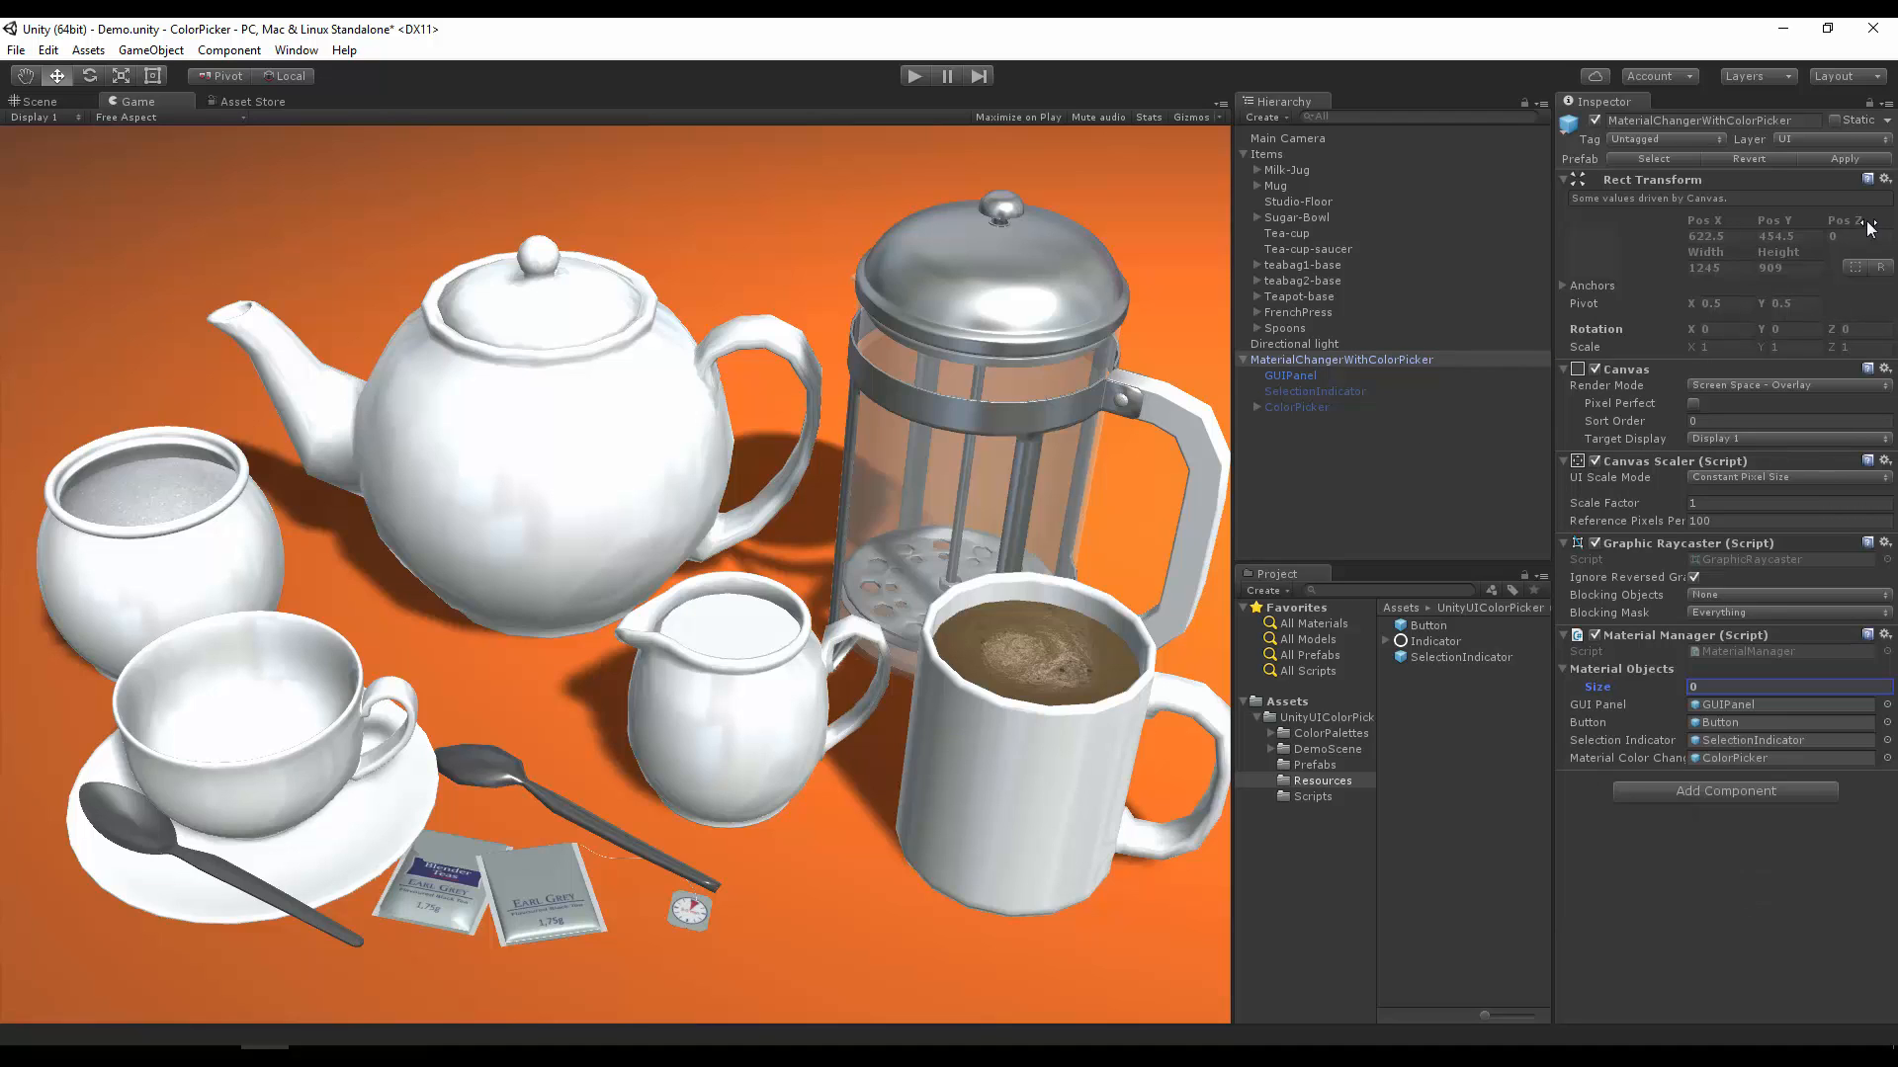
left_click(1836, 158)
Step: Set the Material Objects size to 5, collapse Element 2 and expand Element 0
type("5")
key("Return")
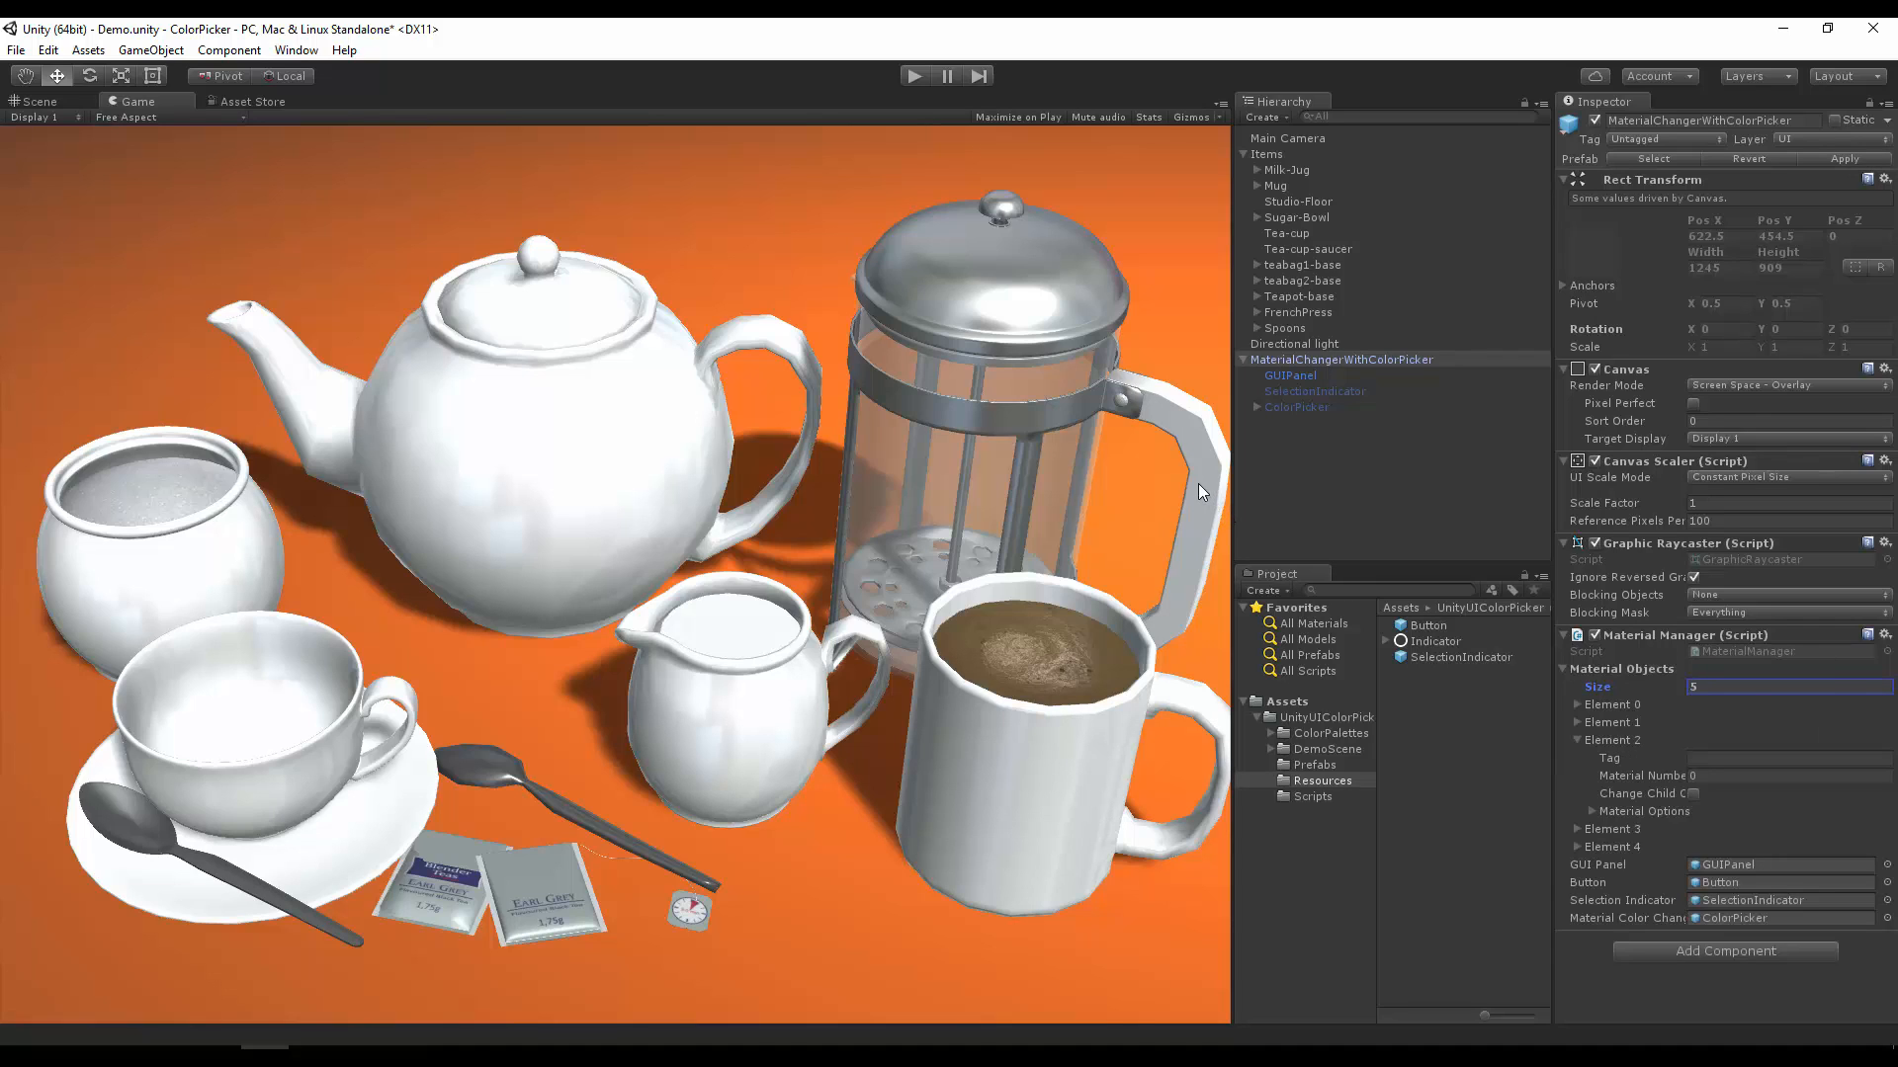
left_click(1576, 741)
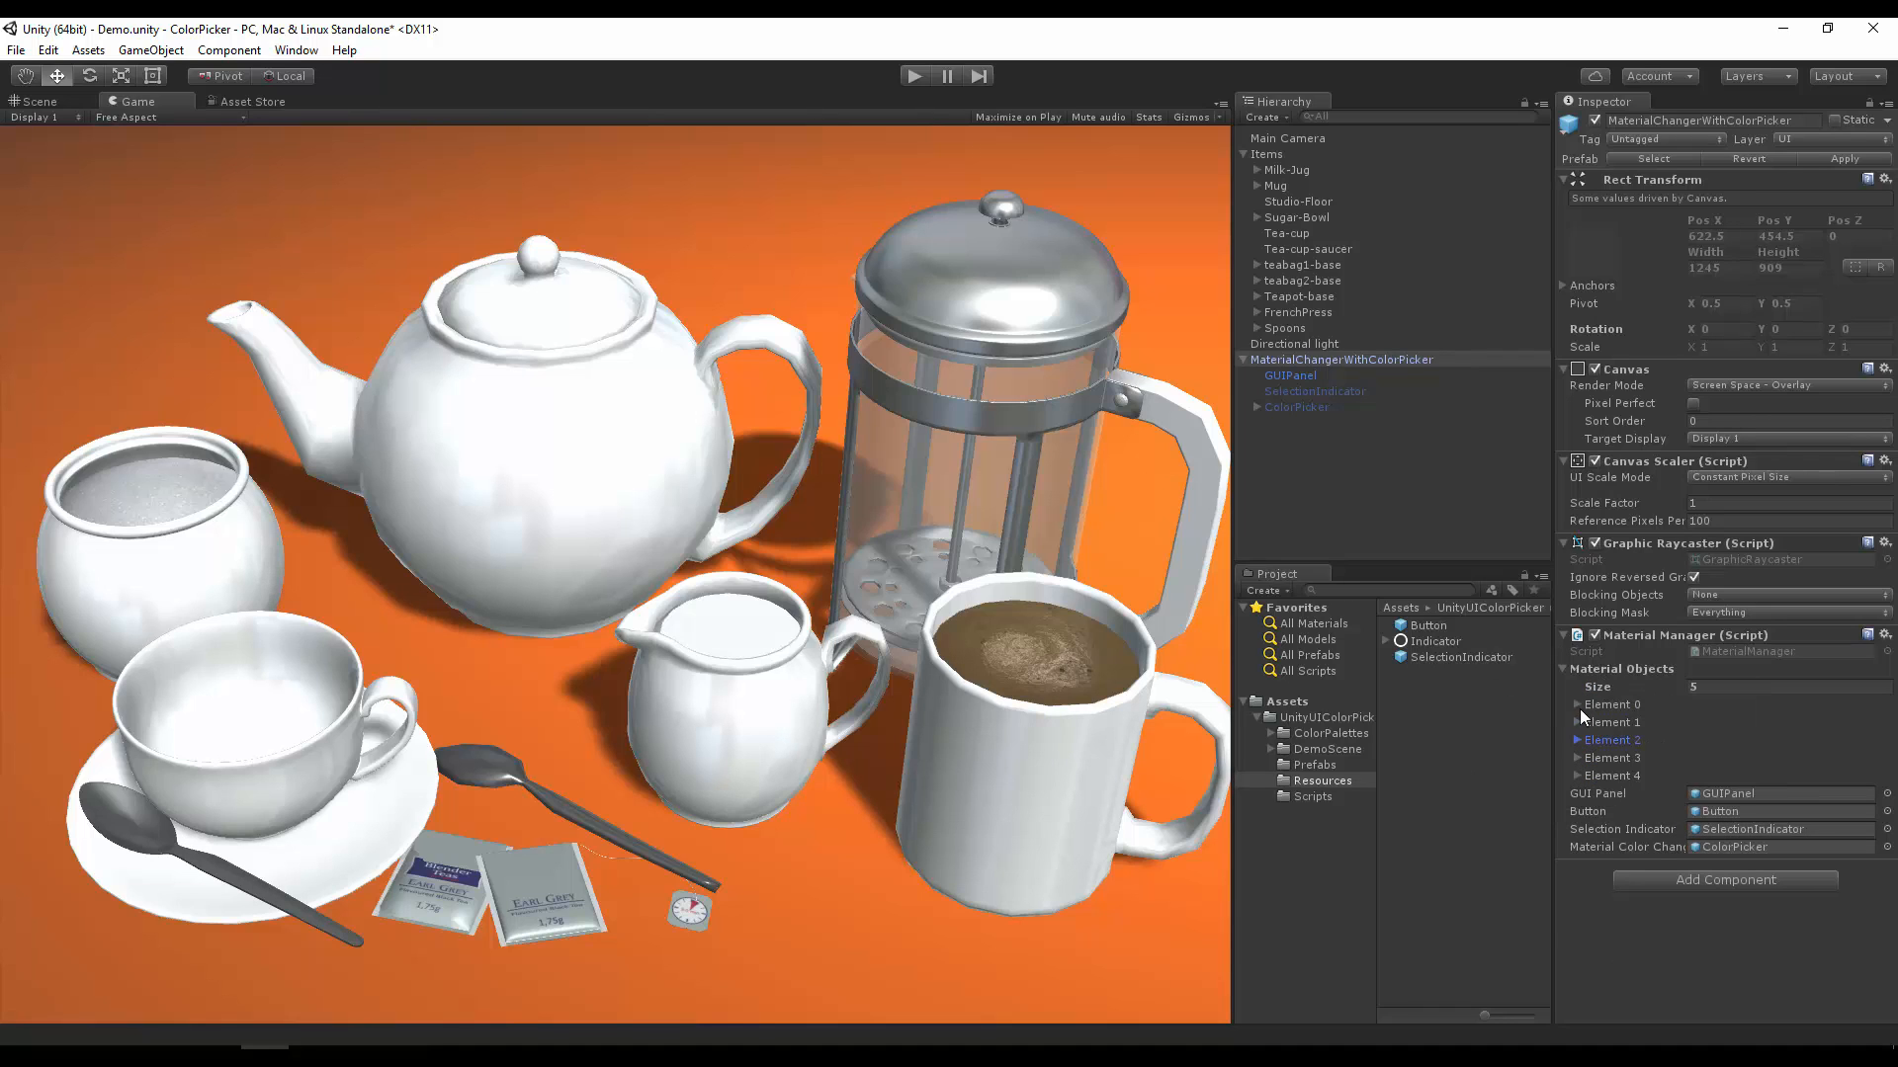
left_click(1577, 705)
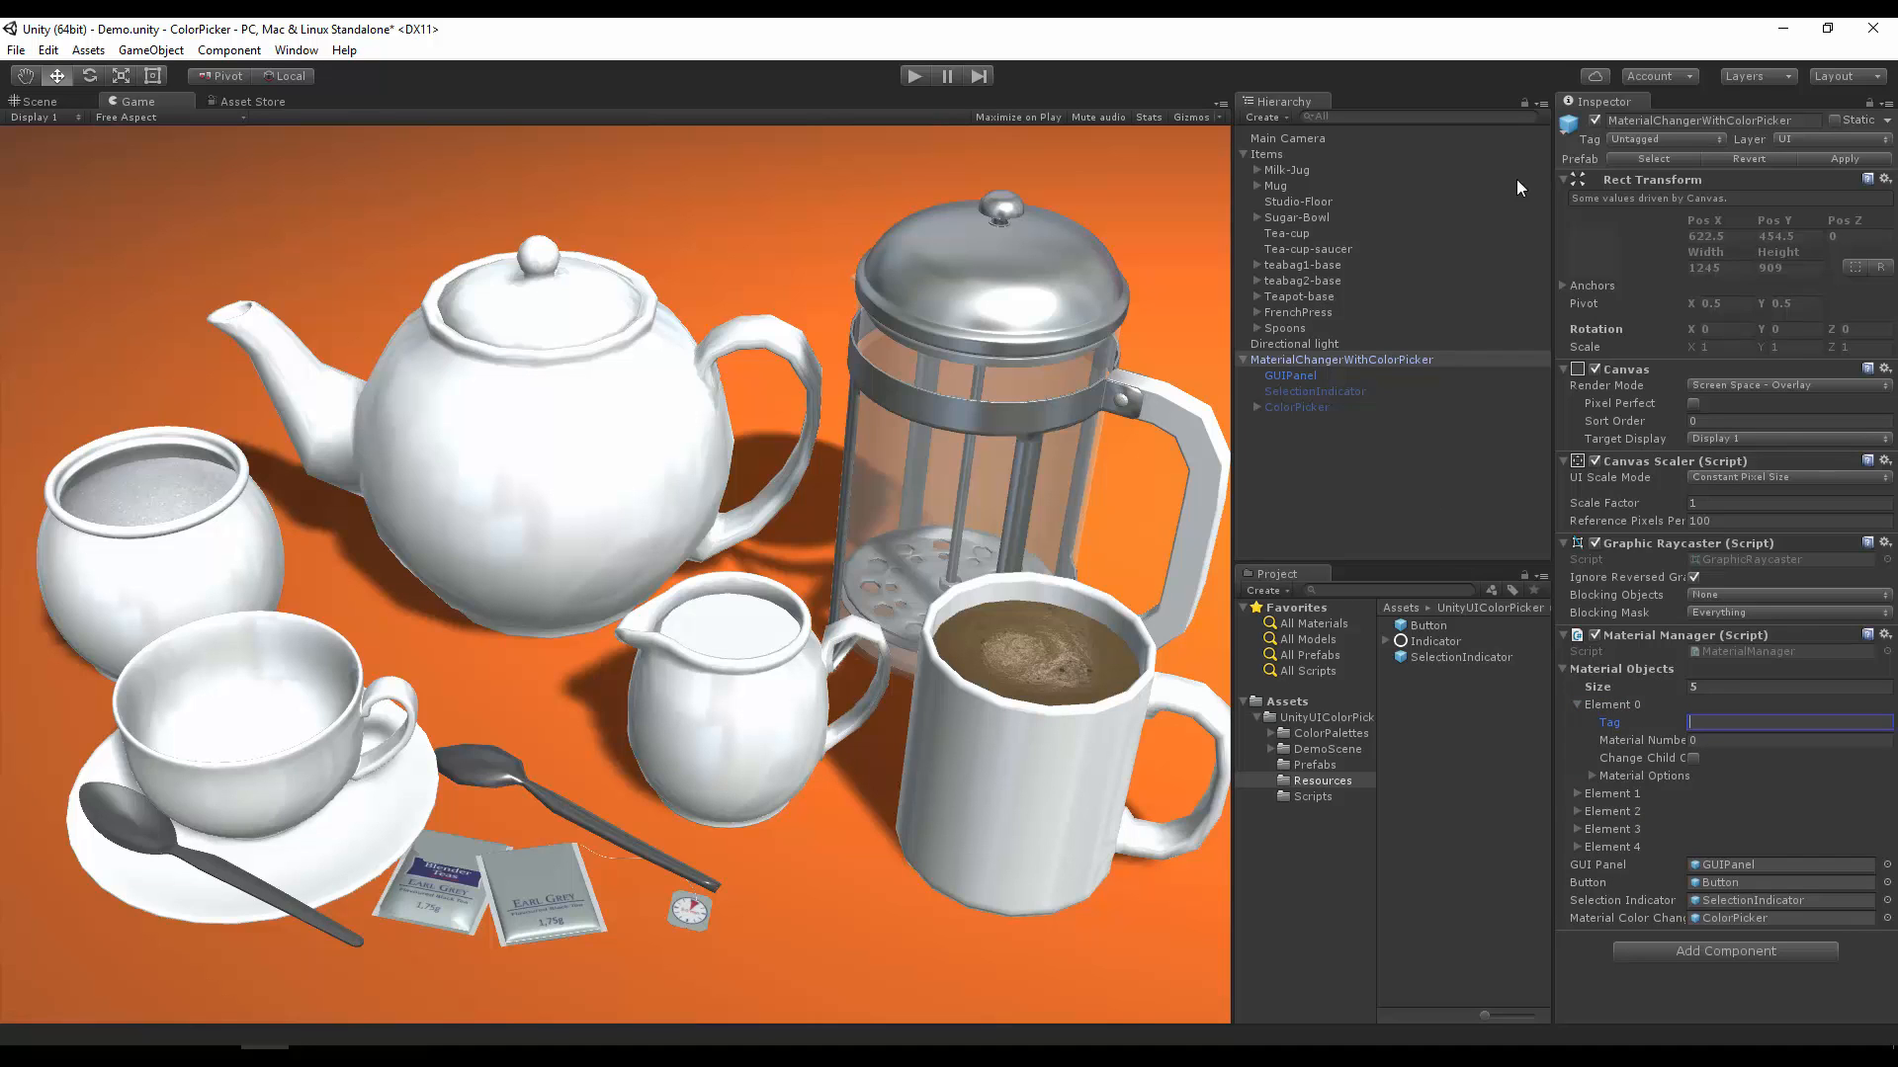
Step: Set up six material objects tagged TeaPot, FrenchPress, Cup, Spoon, Cream and Plate, leaving only TeaPot expanded
left_click(1651, 136)
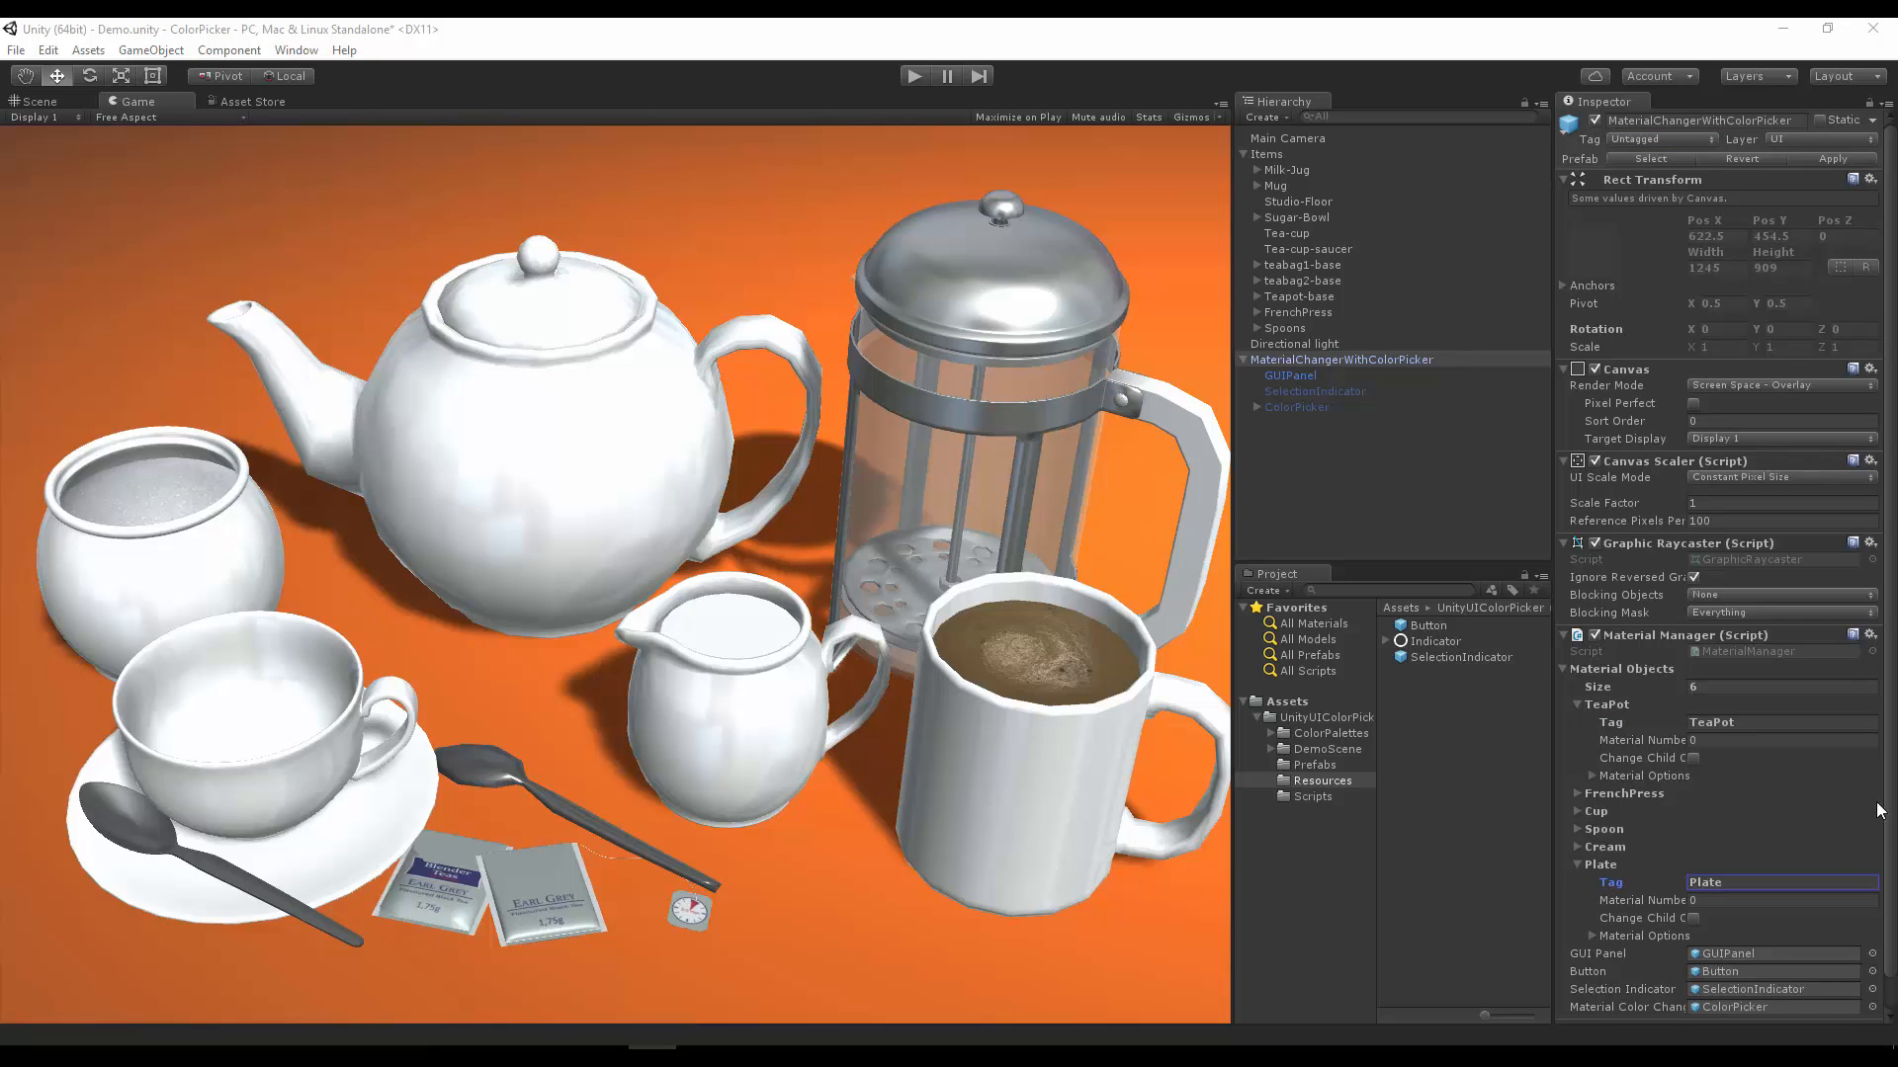
left_click(1579, 864)
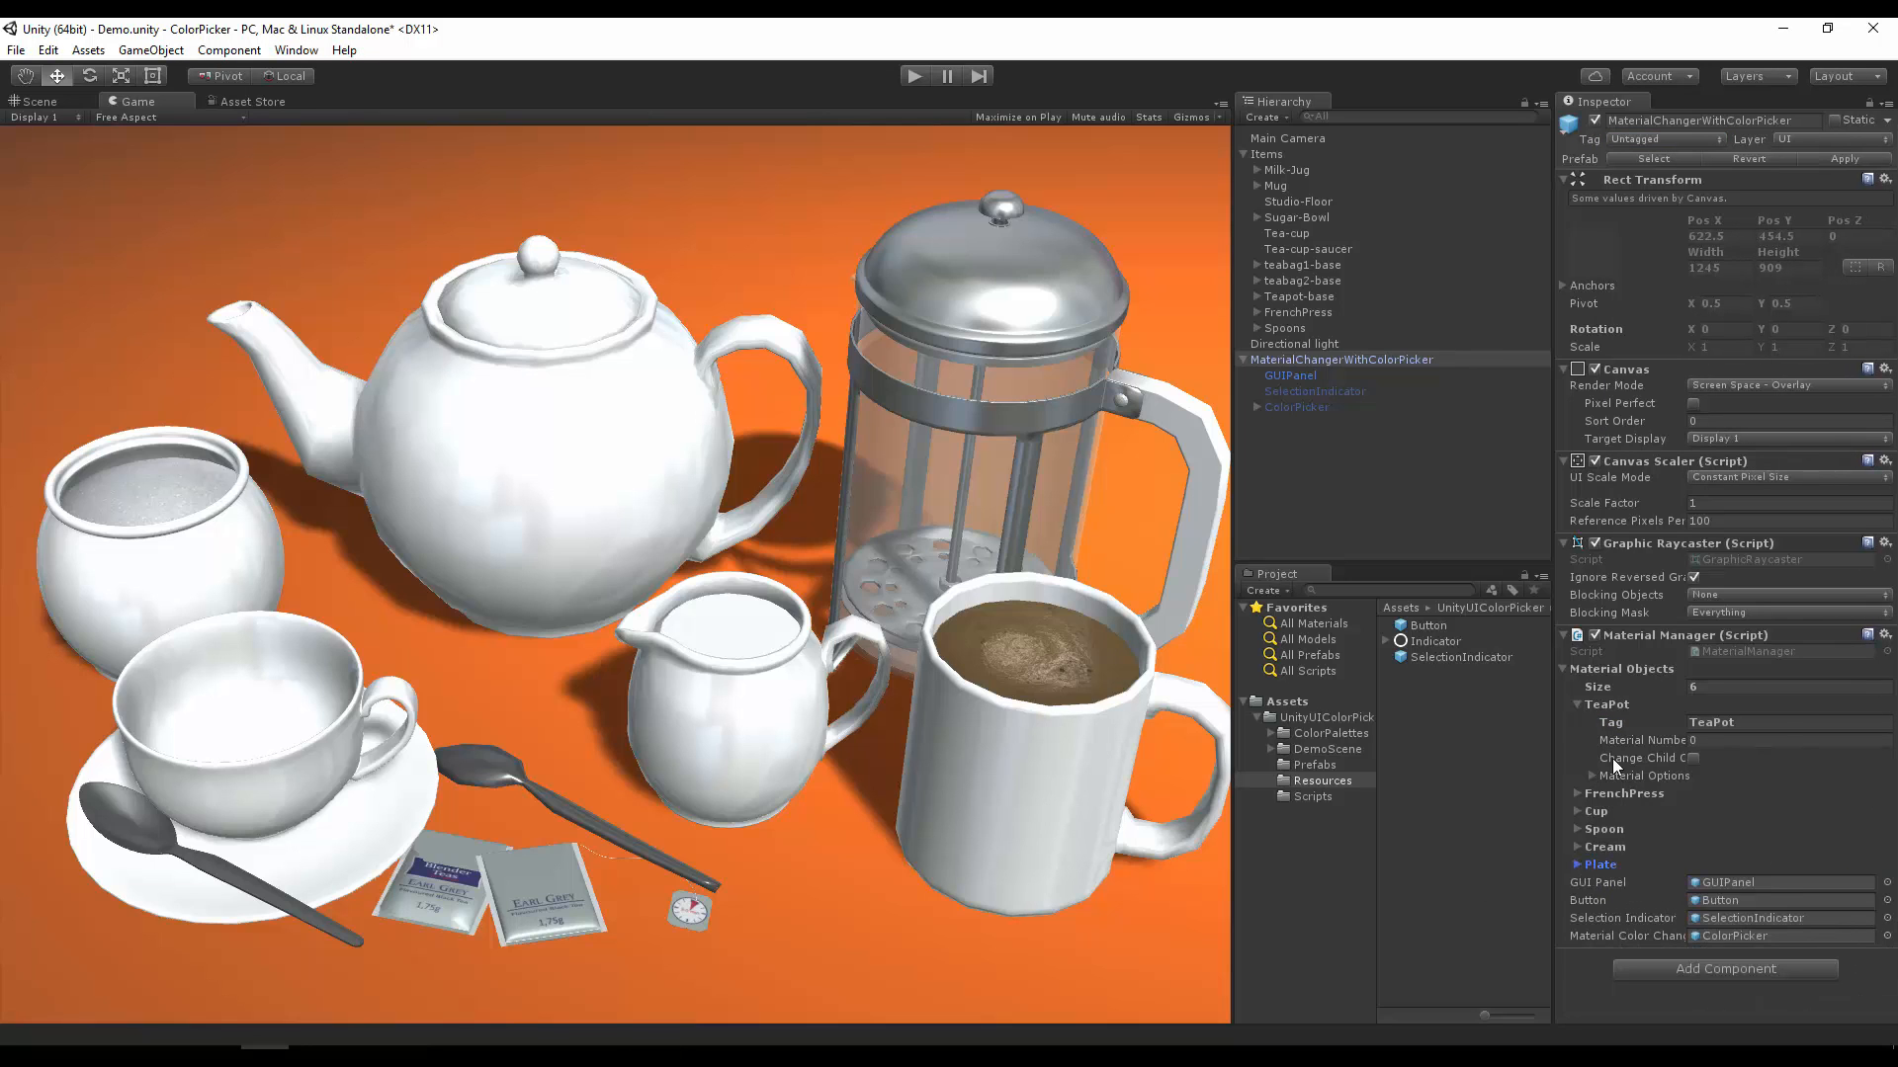
left_click(1577, 703)
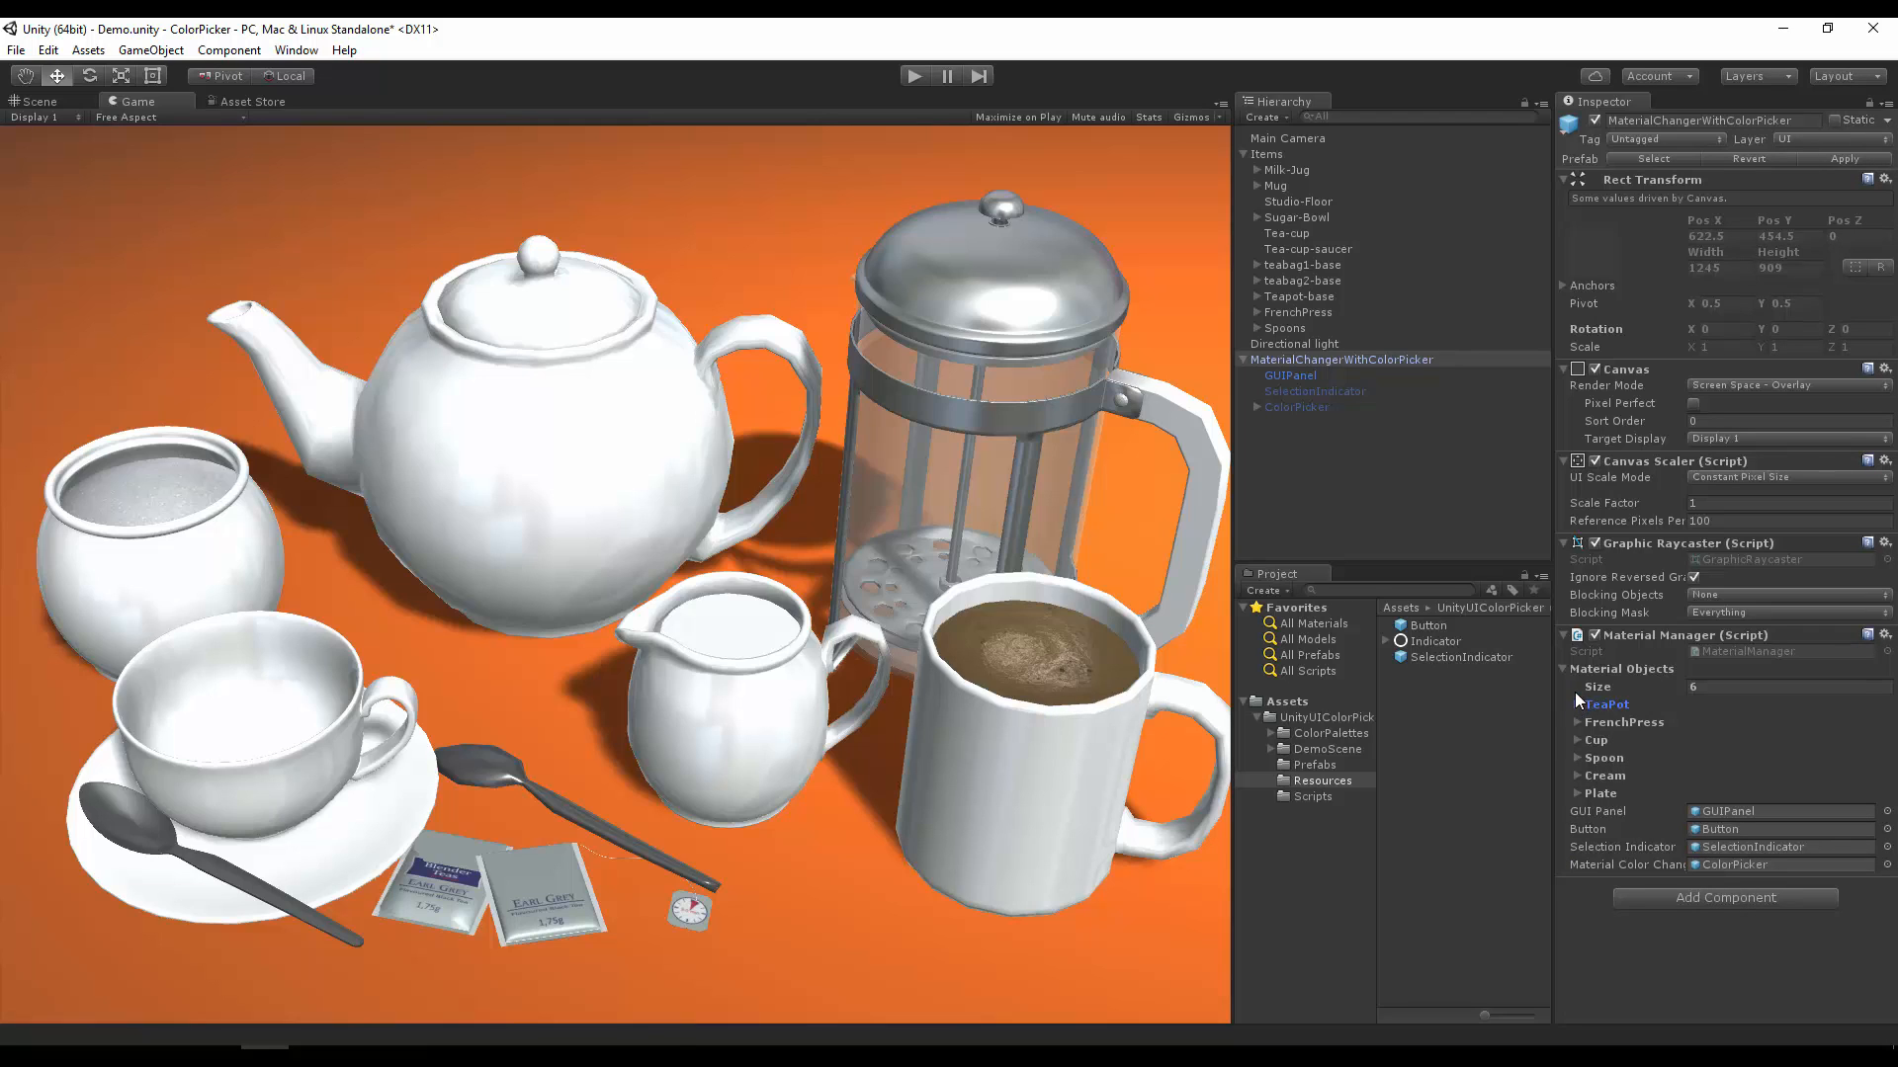
left_click(1579, 703)
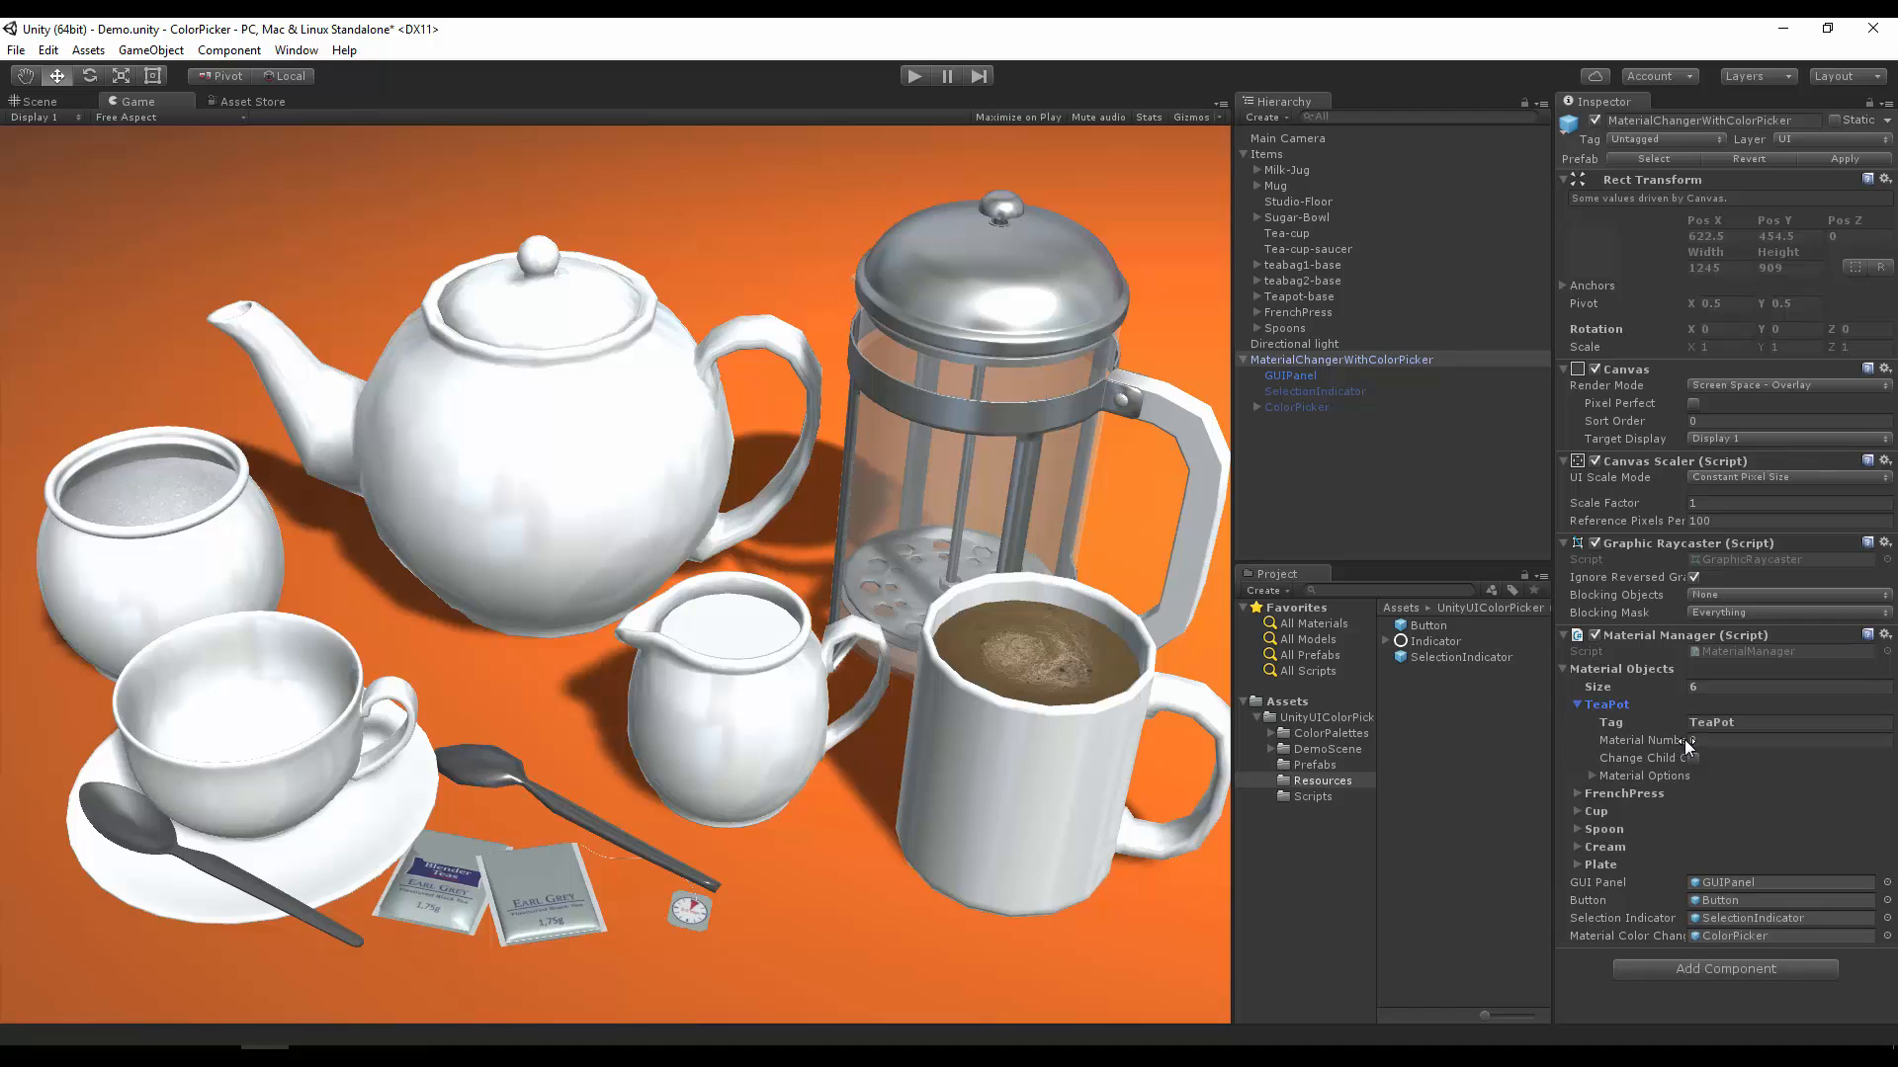
Step: Frame Teapot-base in the Scene view and examine its tag and its Teapot-lid child
mouse_move(1685, 741)
left_click(37, 101)
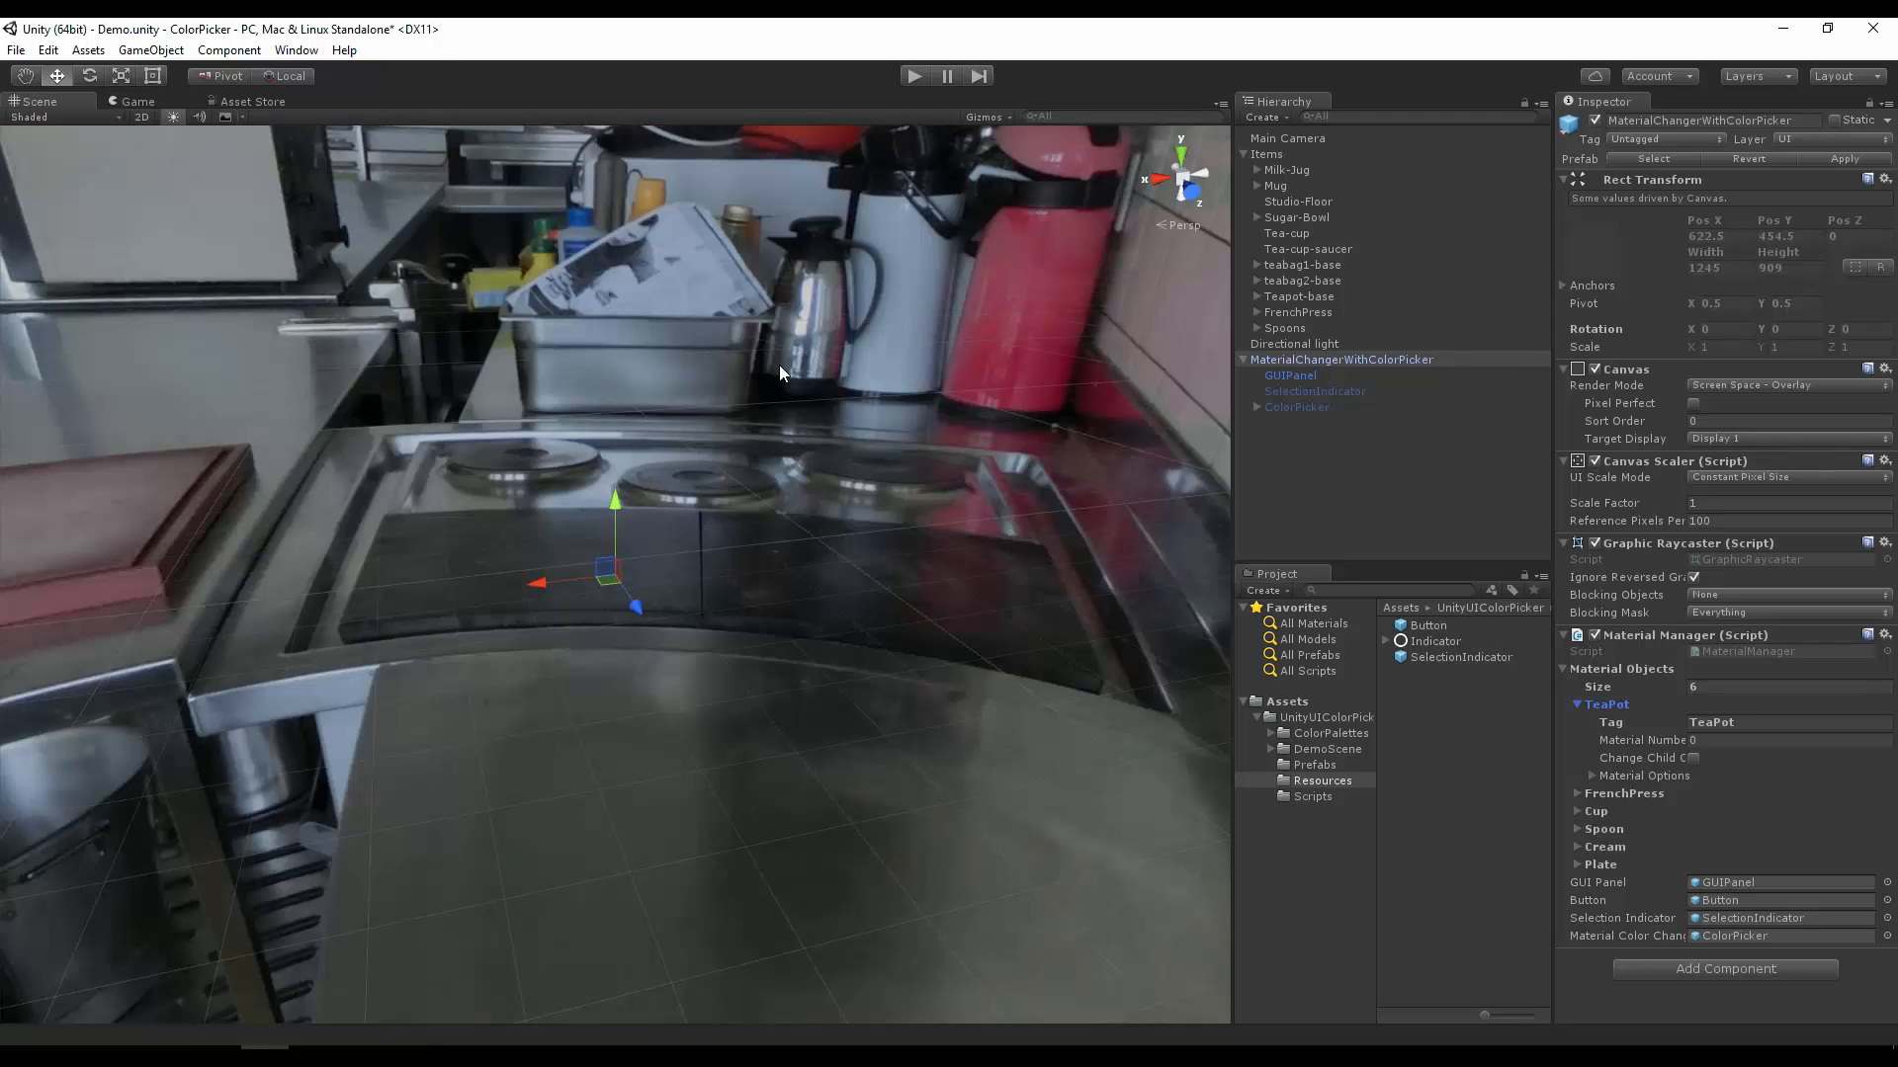
left_click(1324, 360)
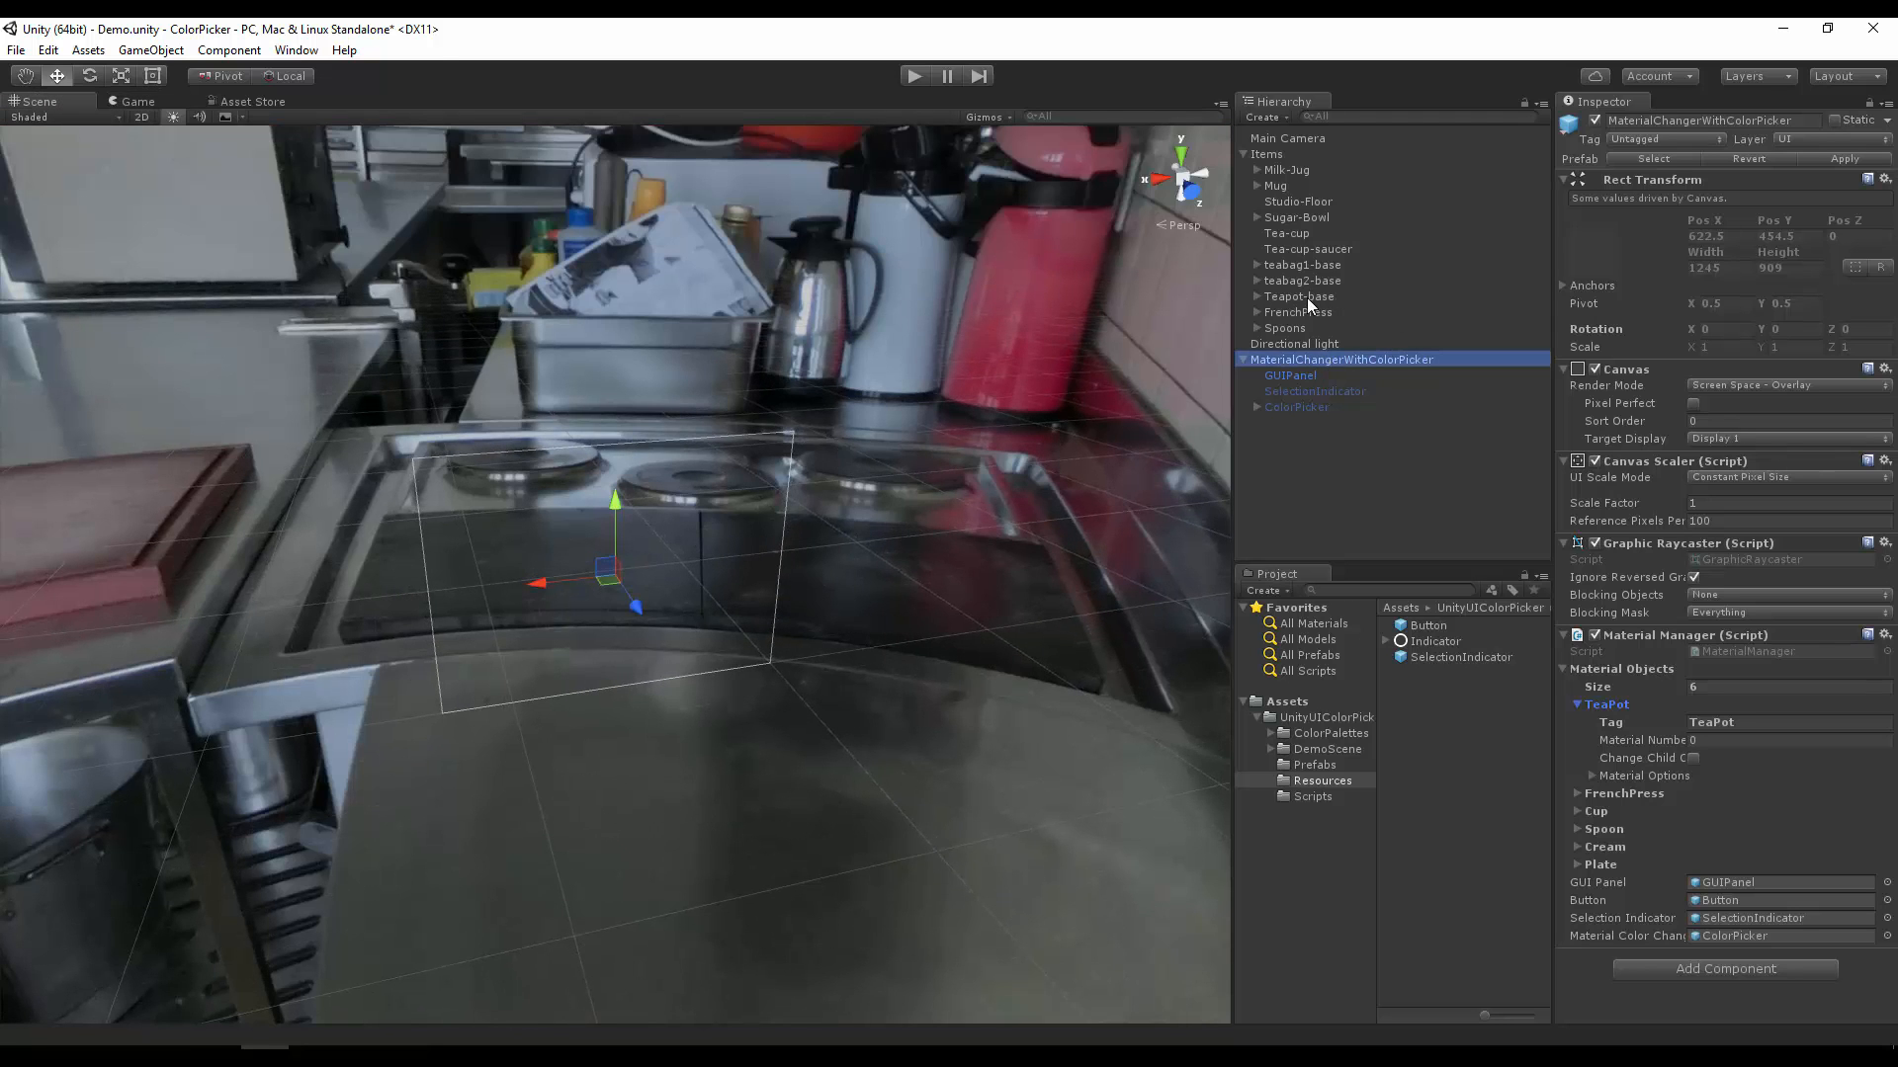
left_click(1307, 311)
double_click(1306, 311)
left_click(362, 596)
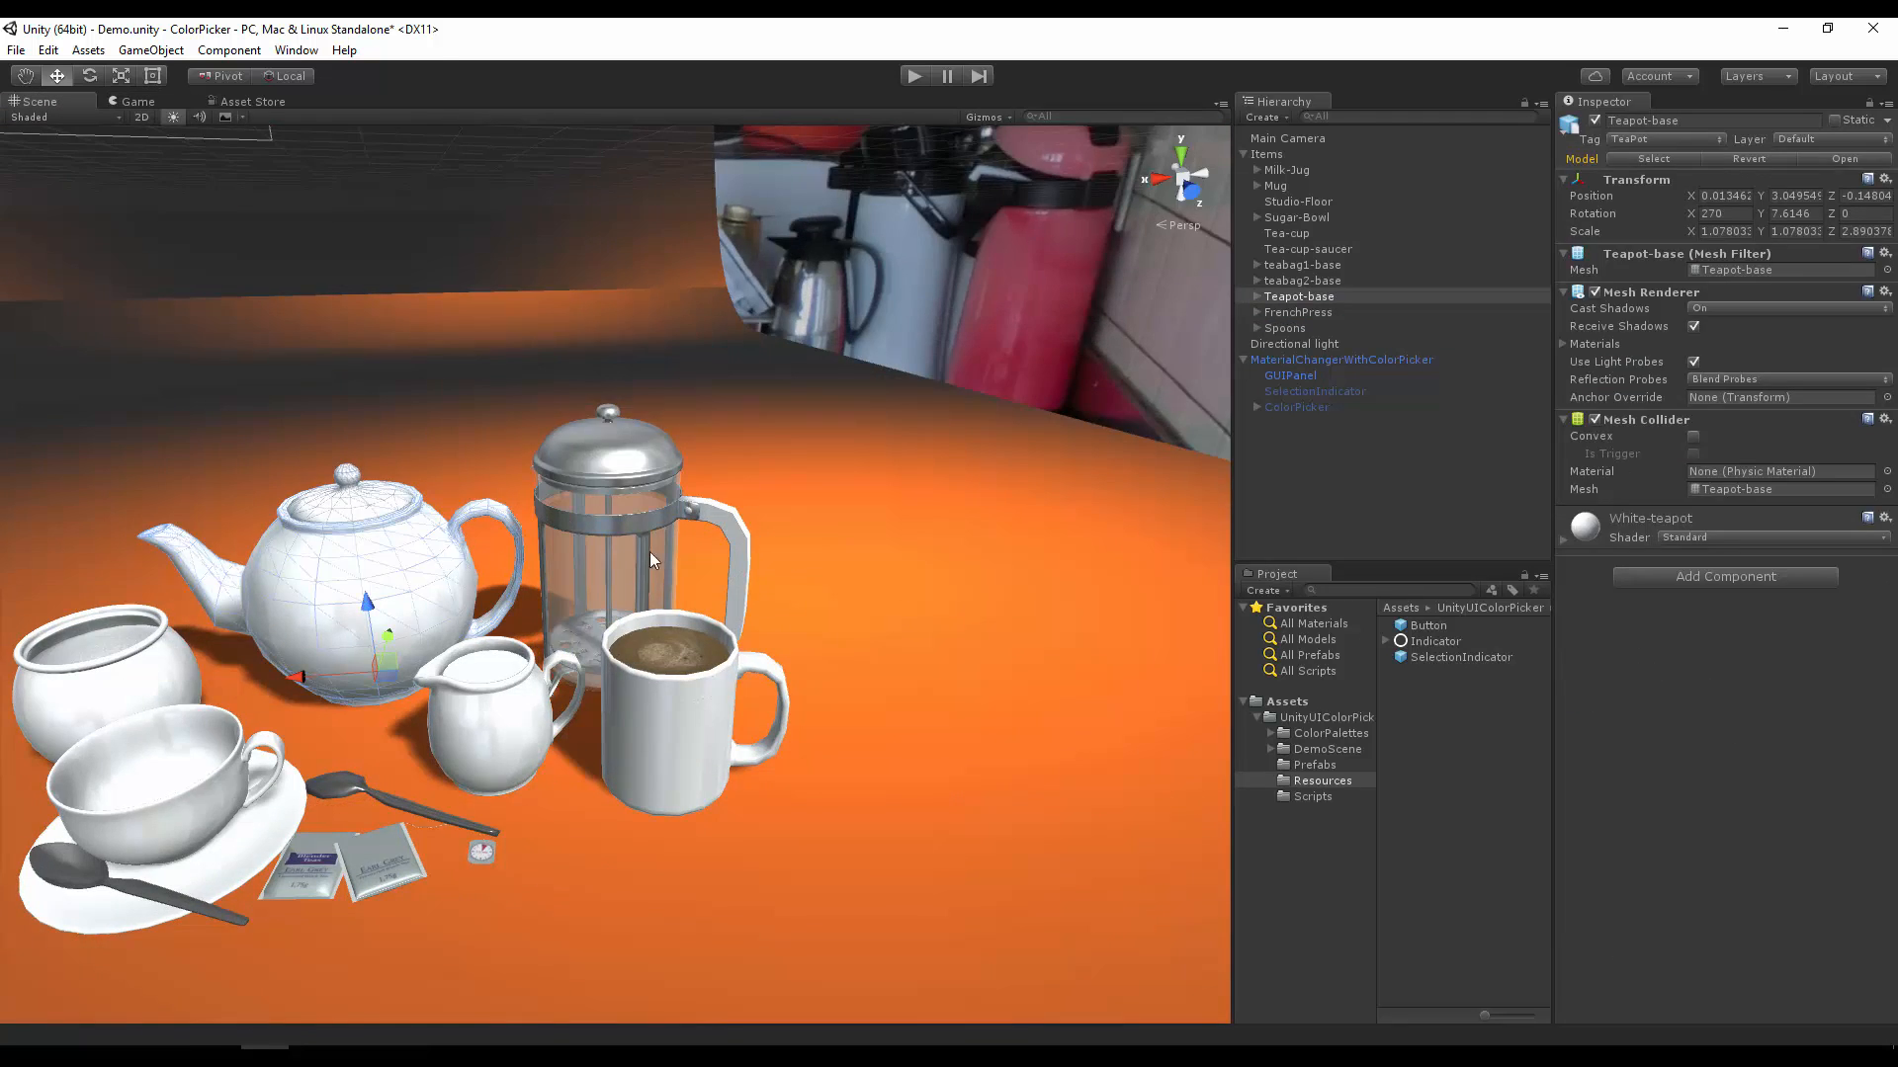
left_click(1257, 296)
left_click(1290, 311)
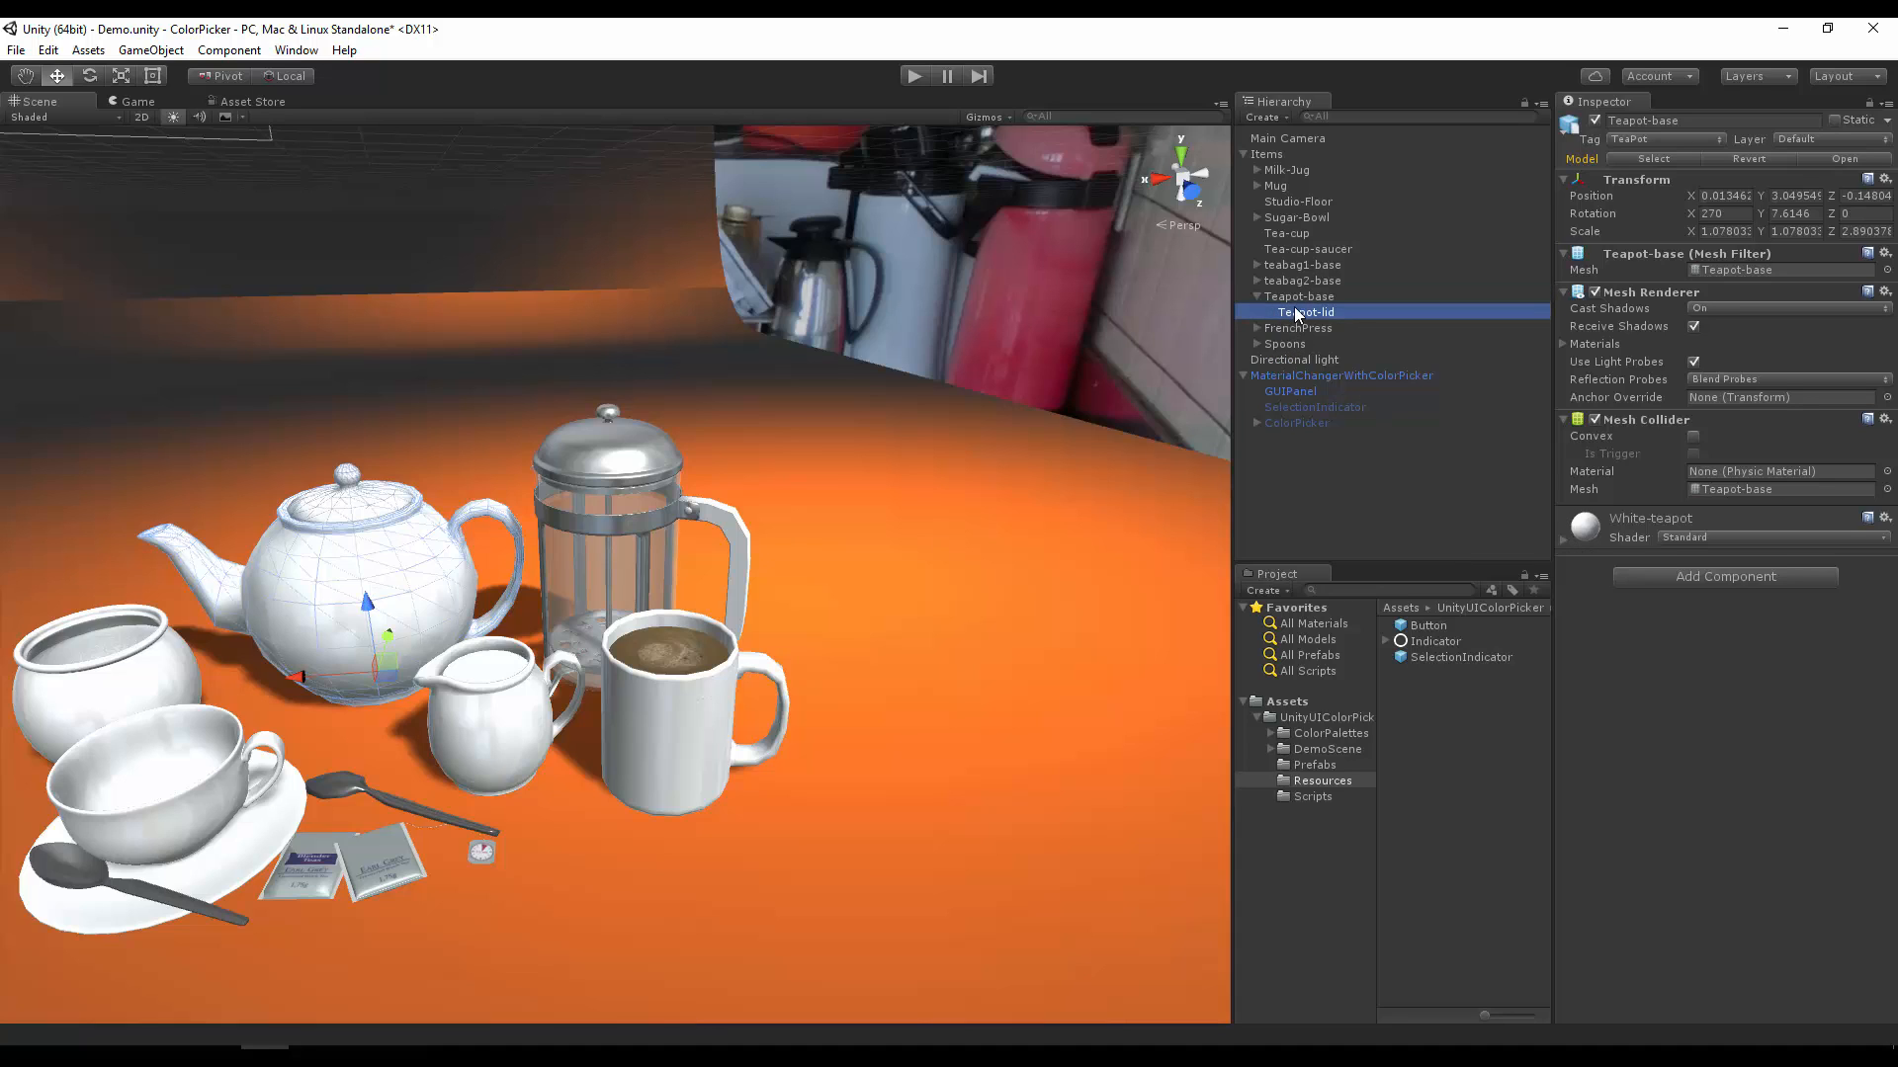
left_click(1365, 296)
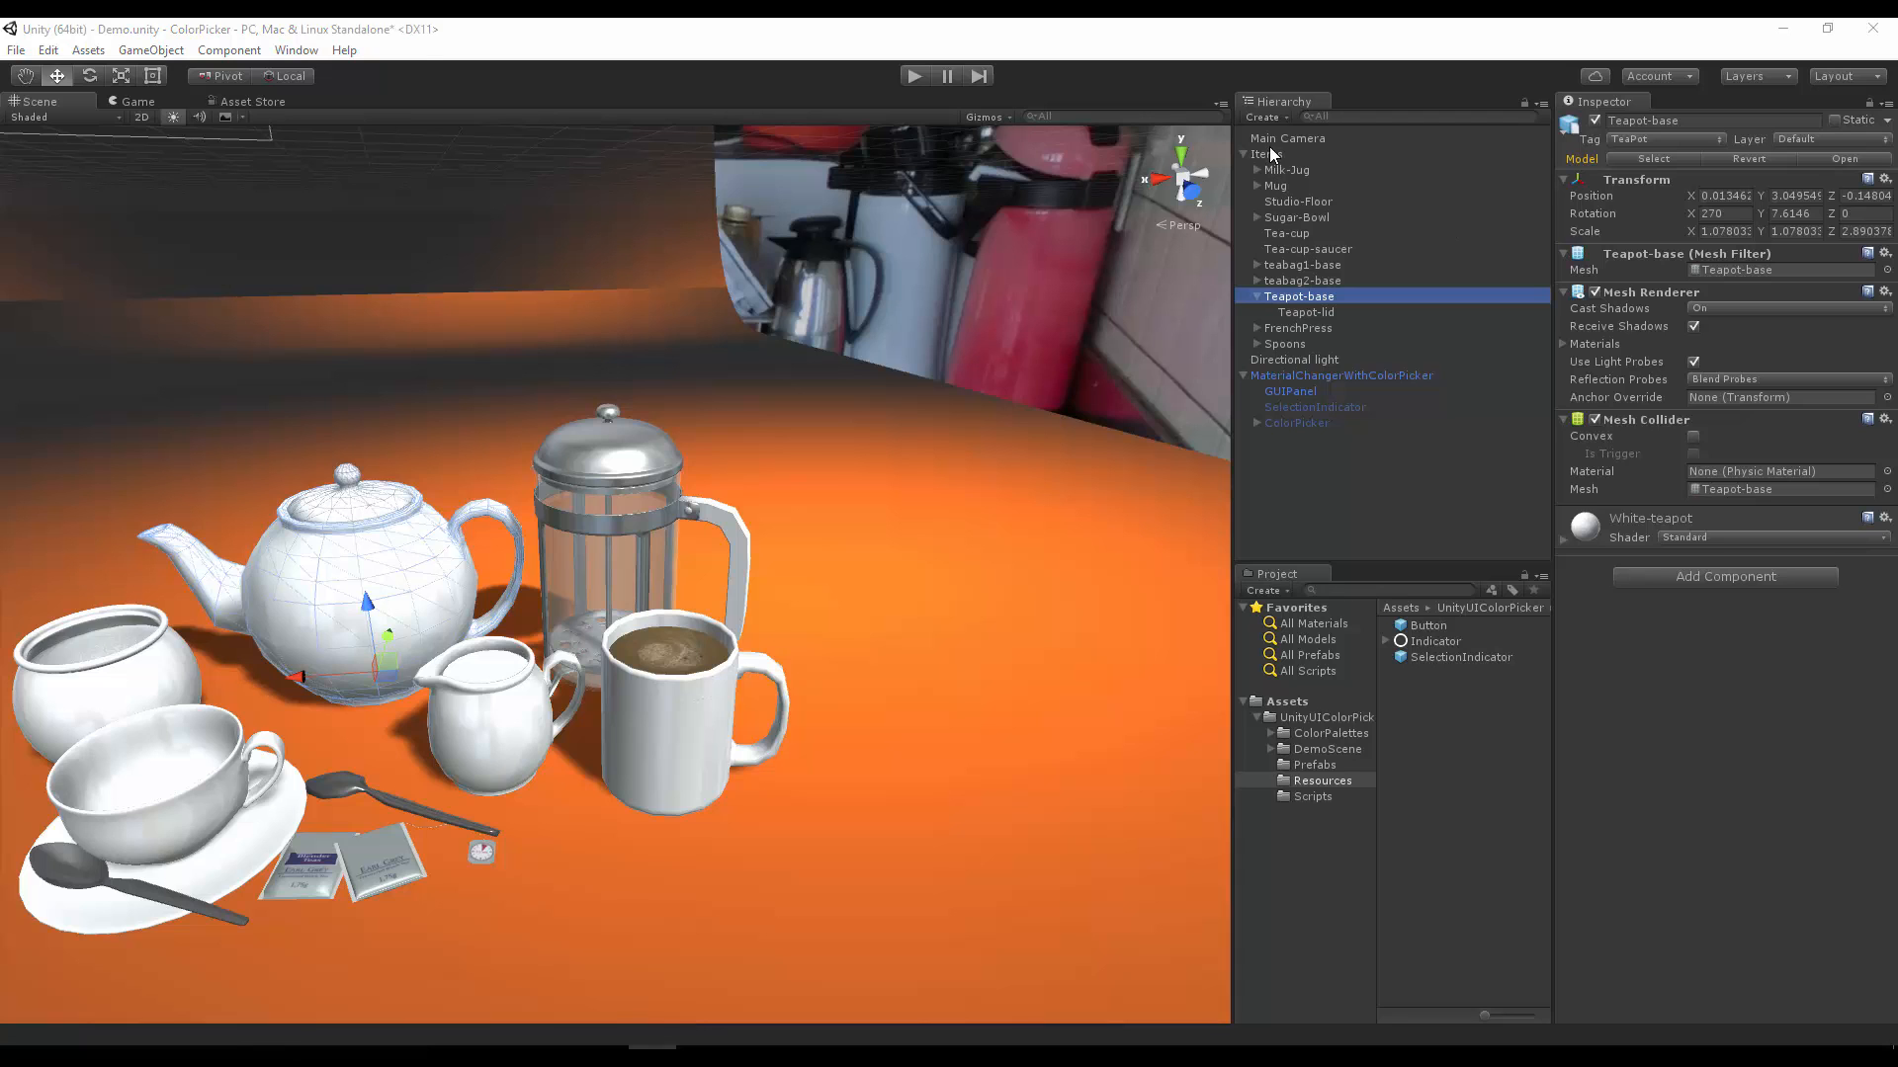
Step: In MaterialChangerWithColorPicker, enable Change Child for the TeaPot entry and set its Material Options size to 4
left_click(1275, 375)
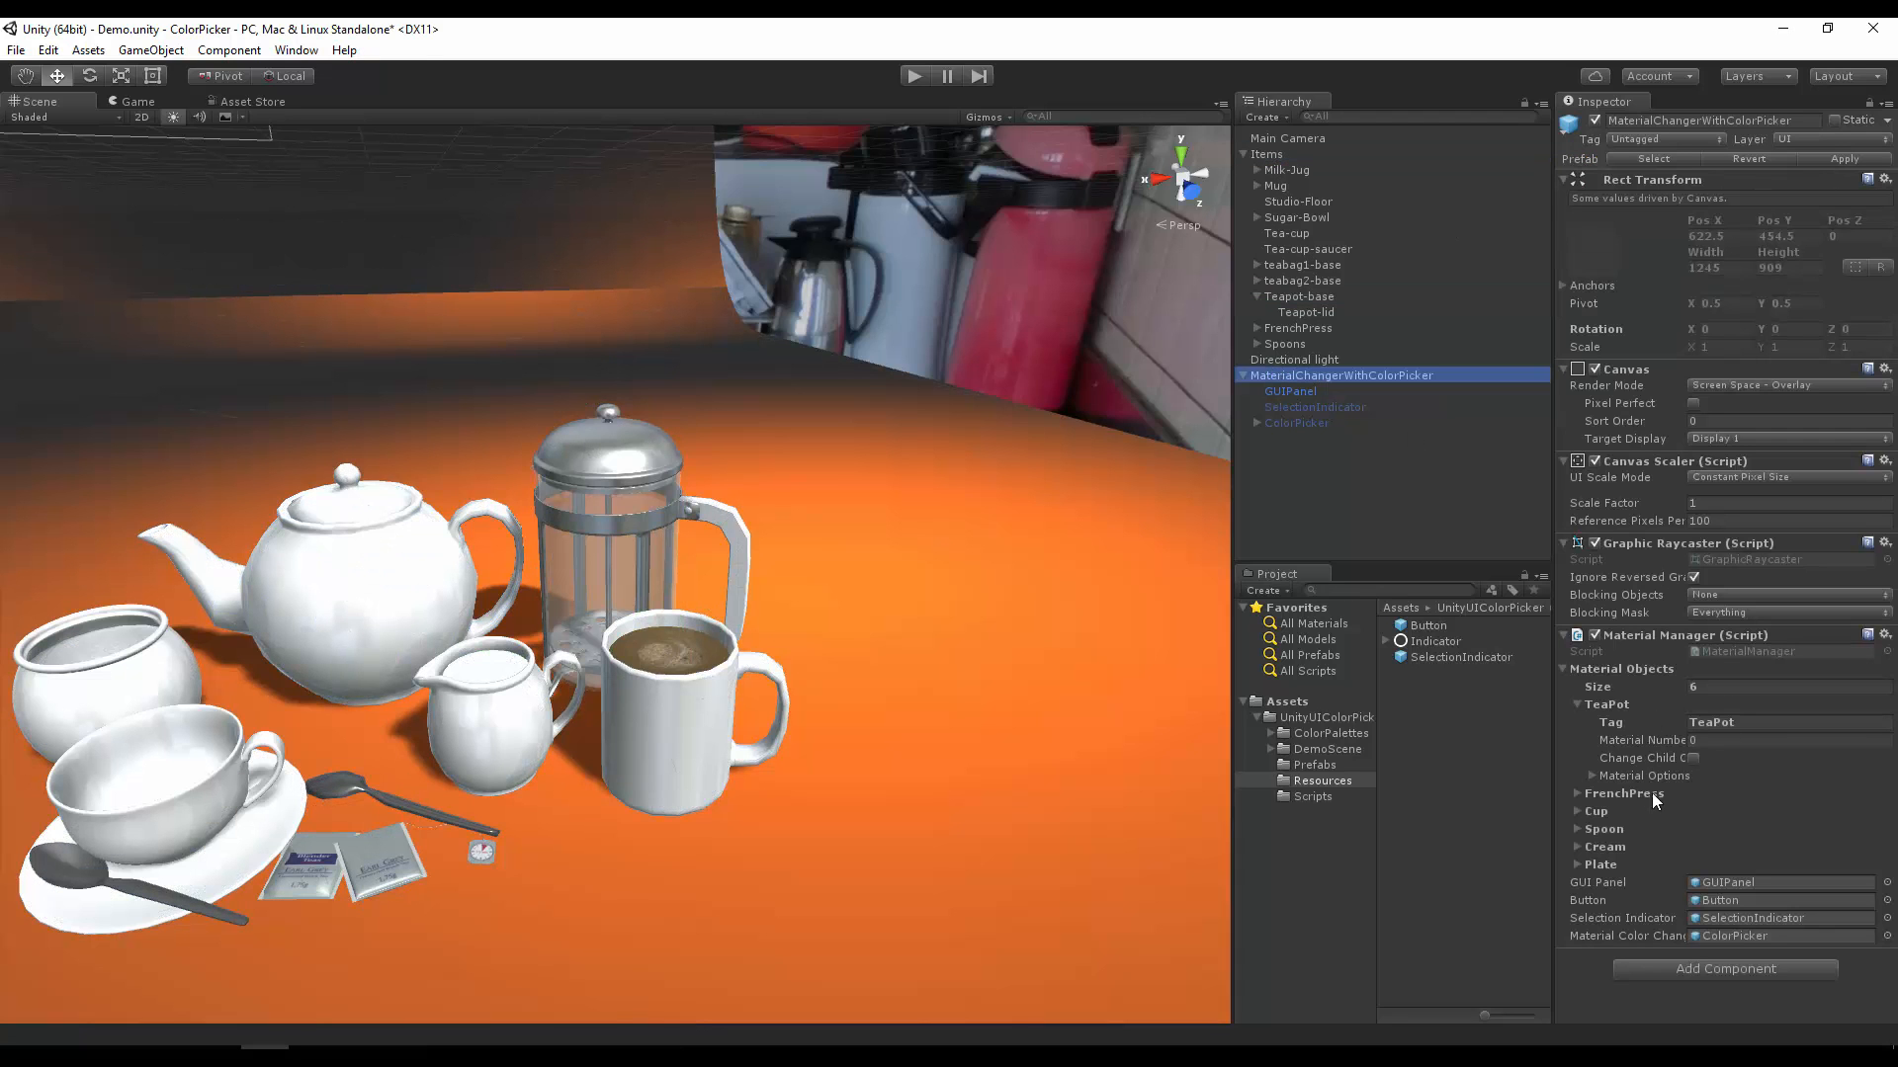
left_click(1692, 758)
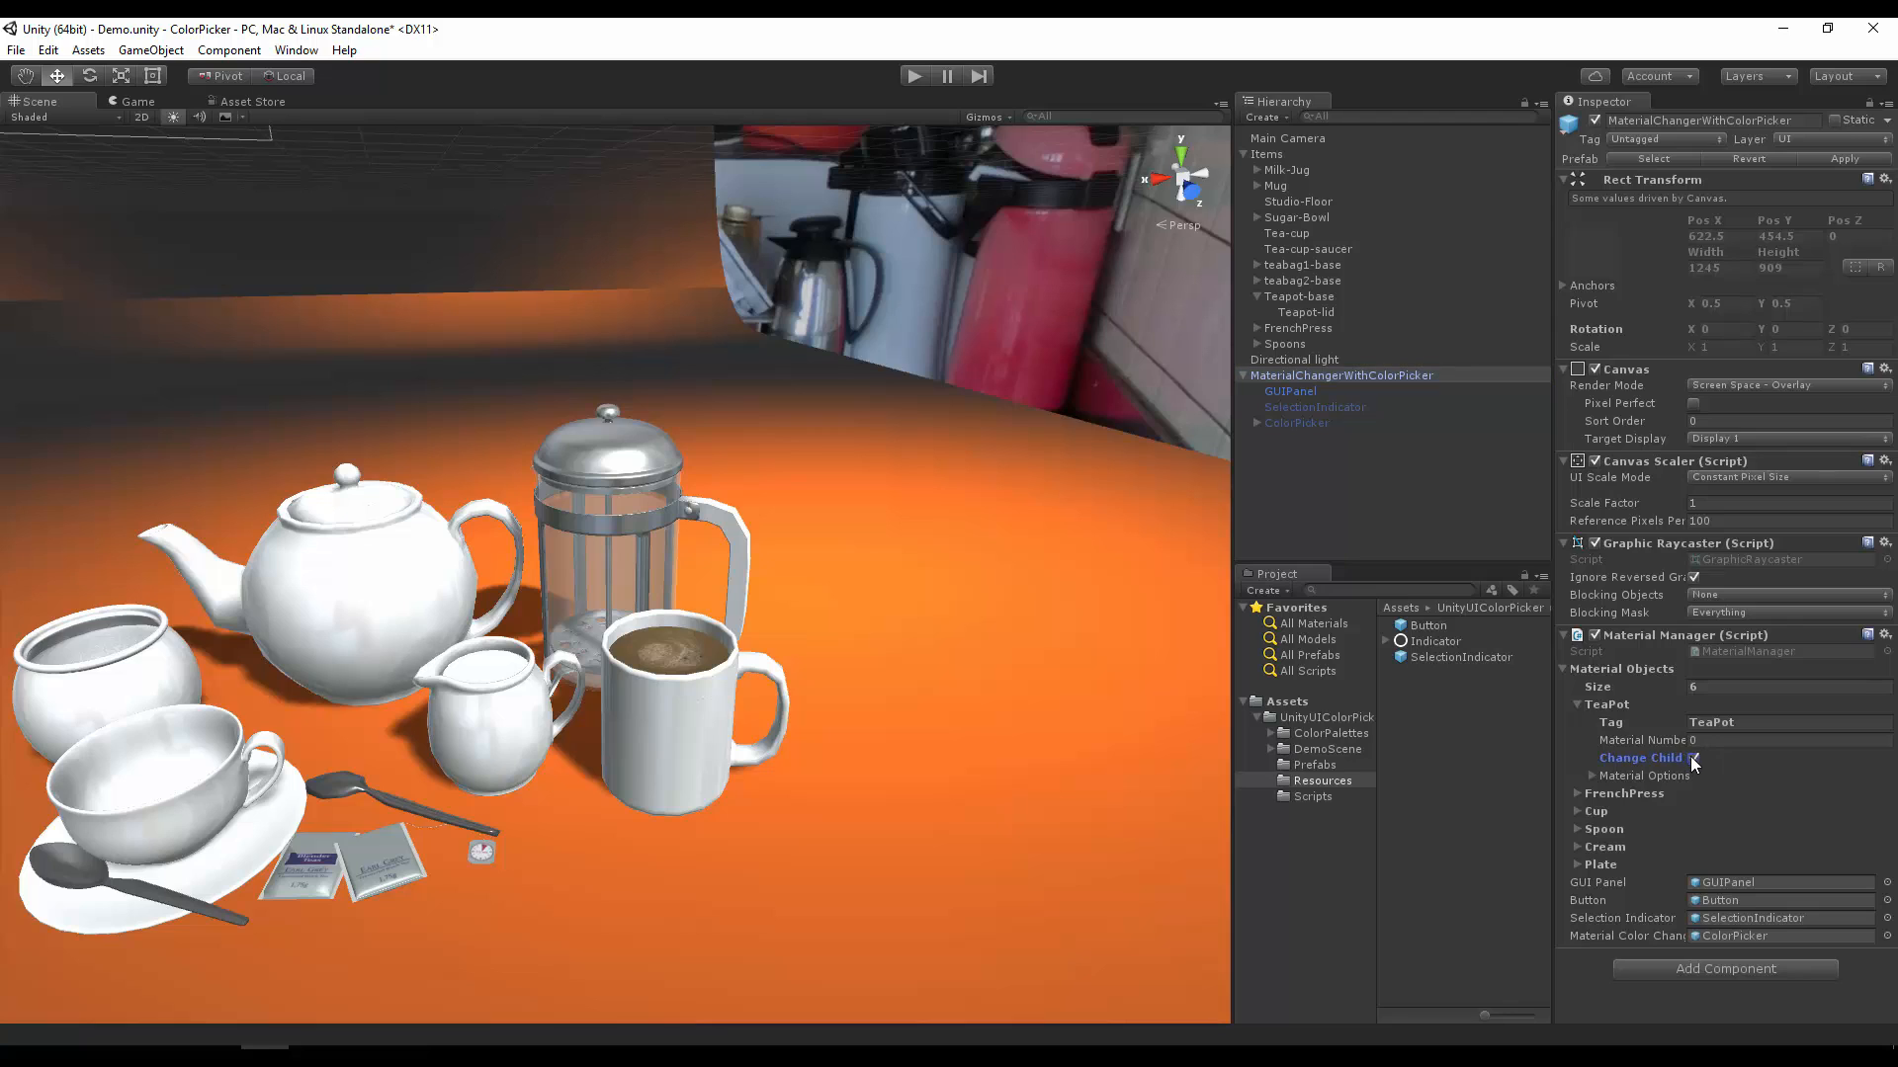
left_click(1595, 775)
left_click(1726, 793)
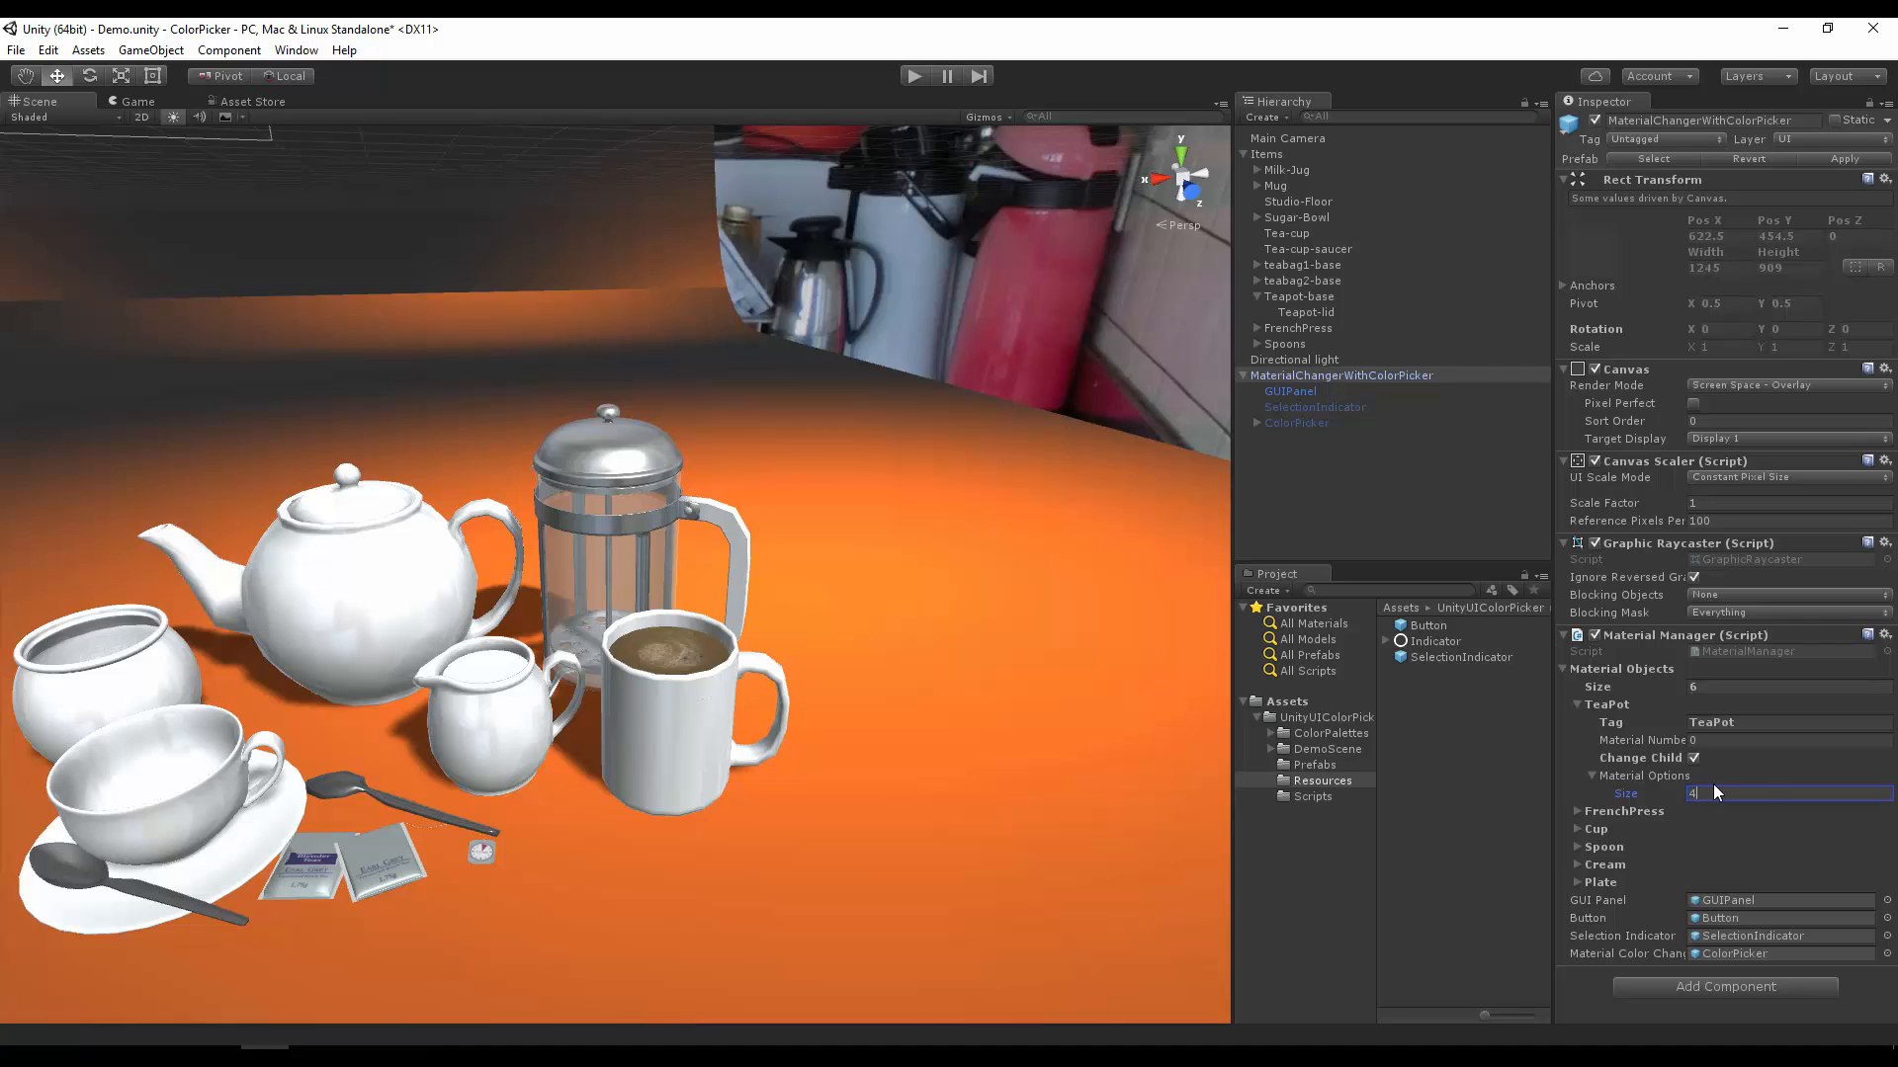
type("4")
key("Return")
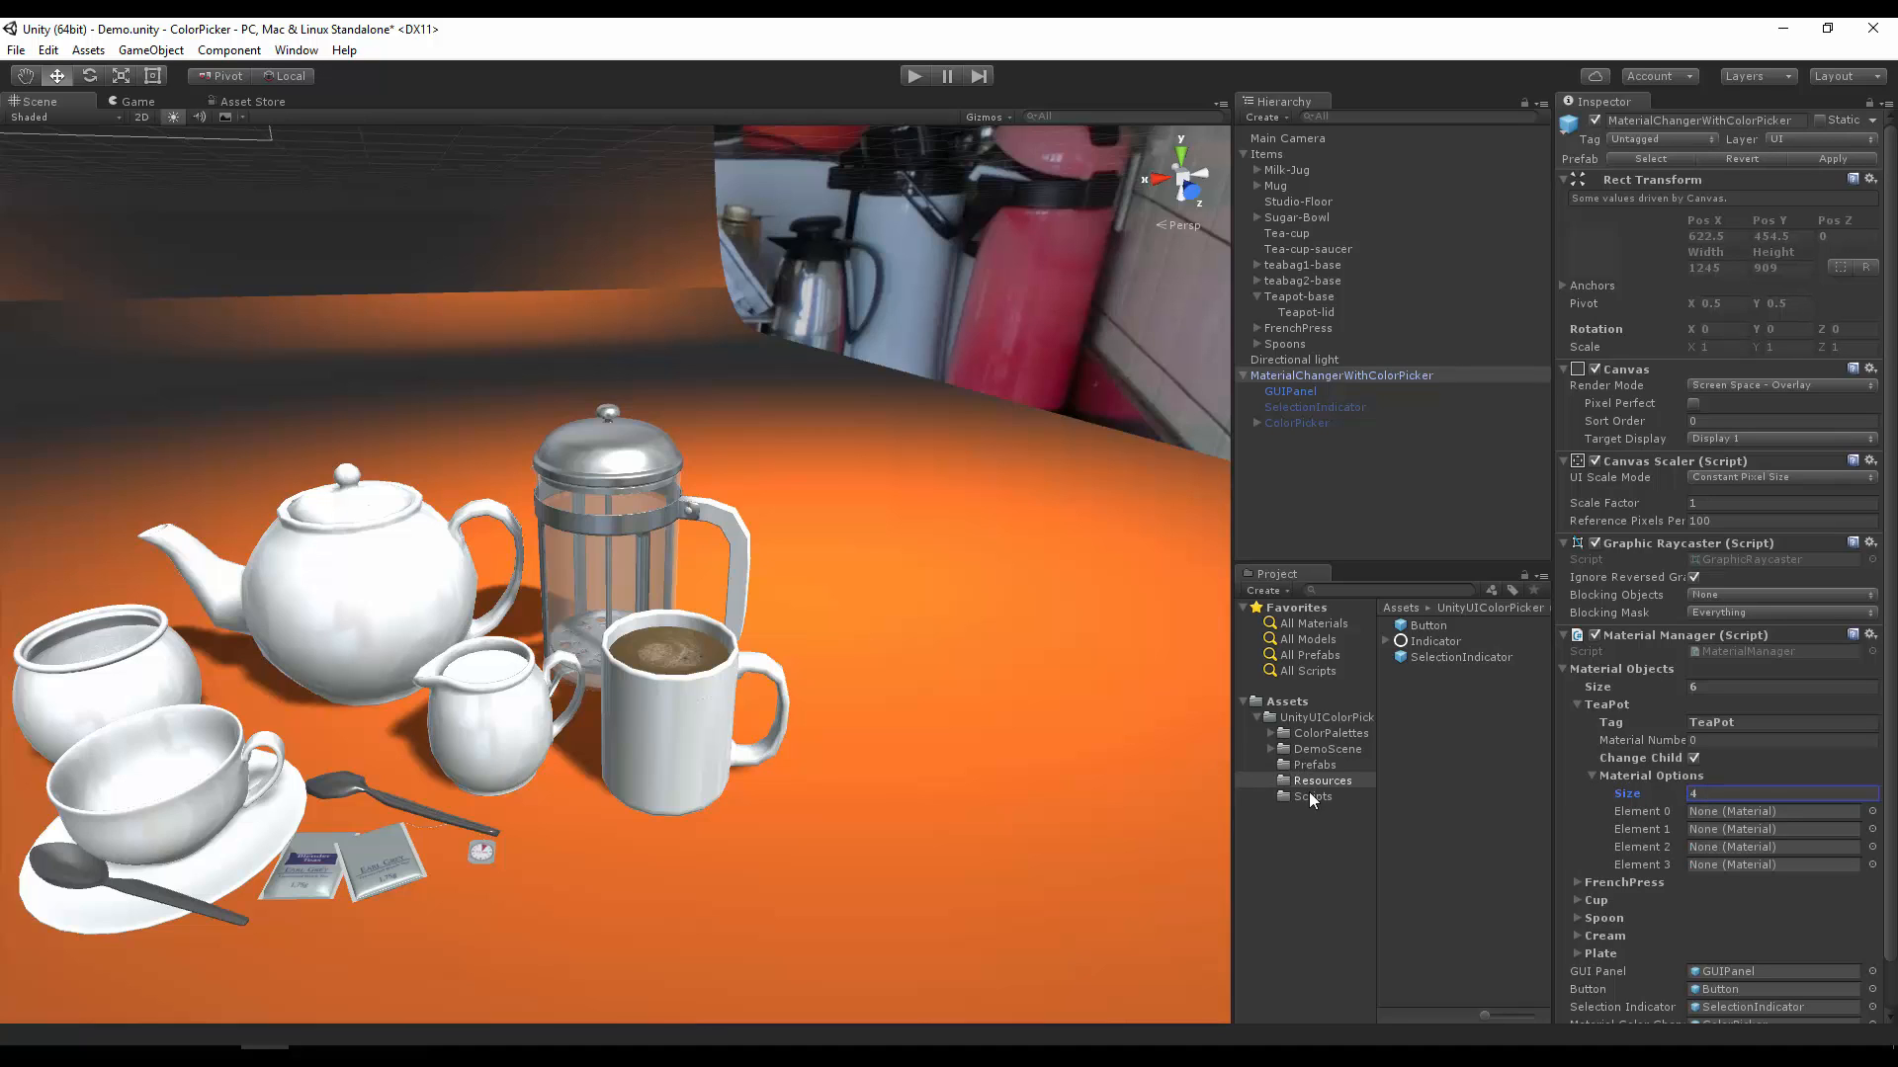
Step: Assign Pat1, Pat2, Pat3 and Pat4 from DemoScene's CustomTextures Material folder to the TeaPot material options, then collapse that list
left_click(1285, 748)
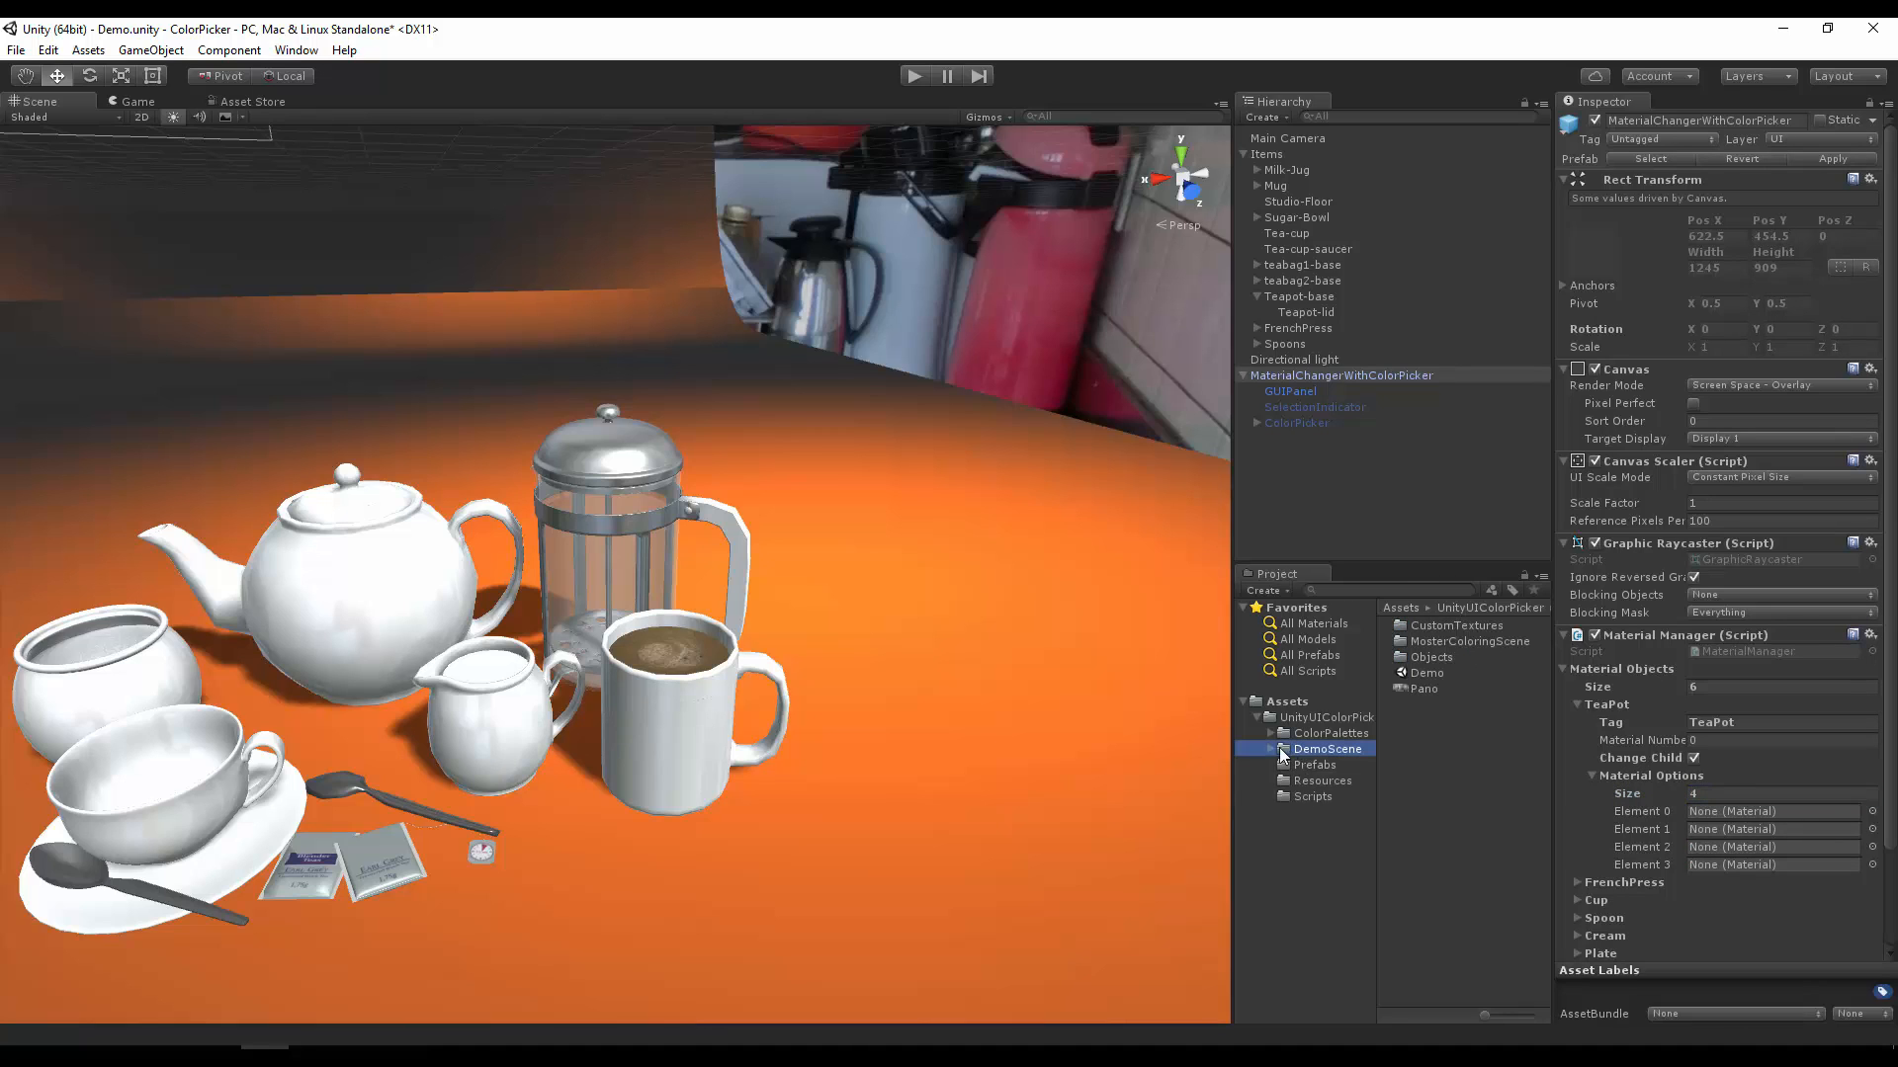
left_click(1268, 748)
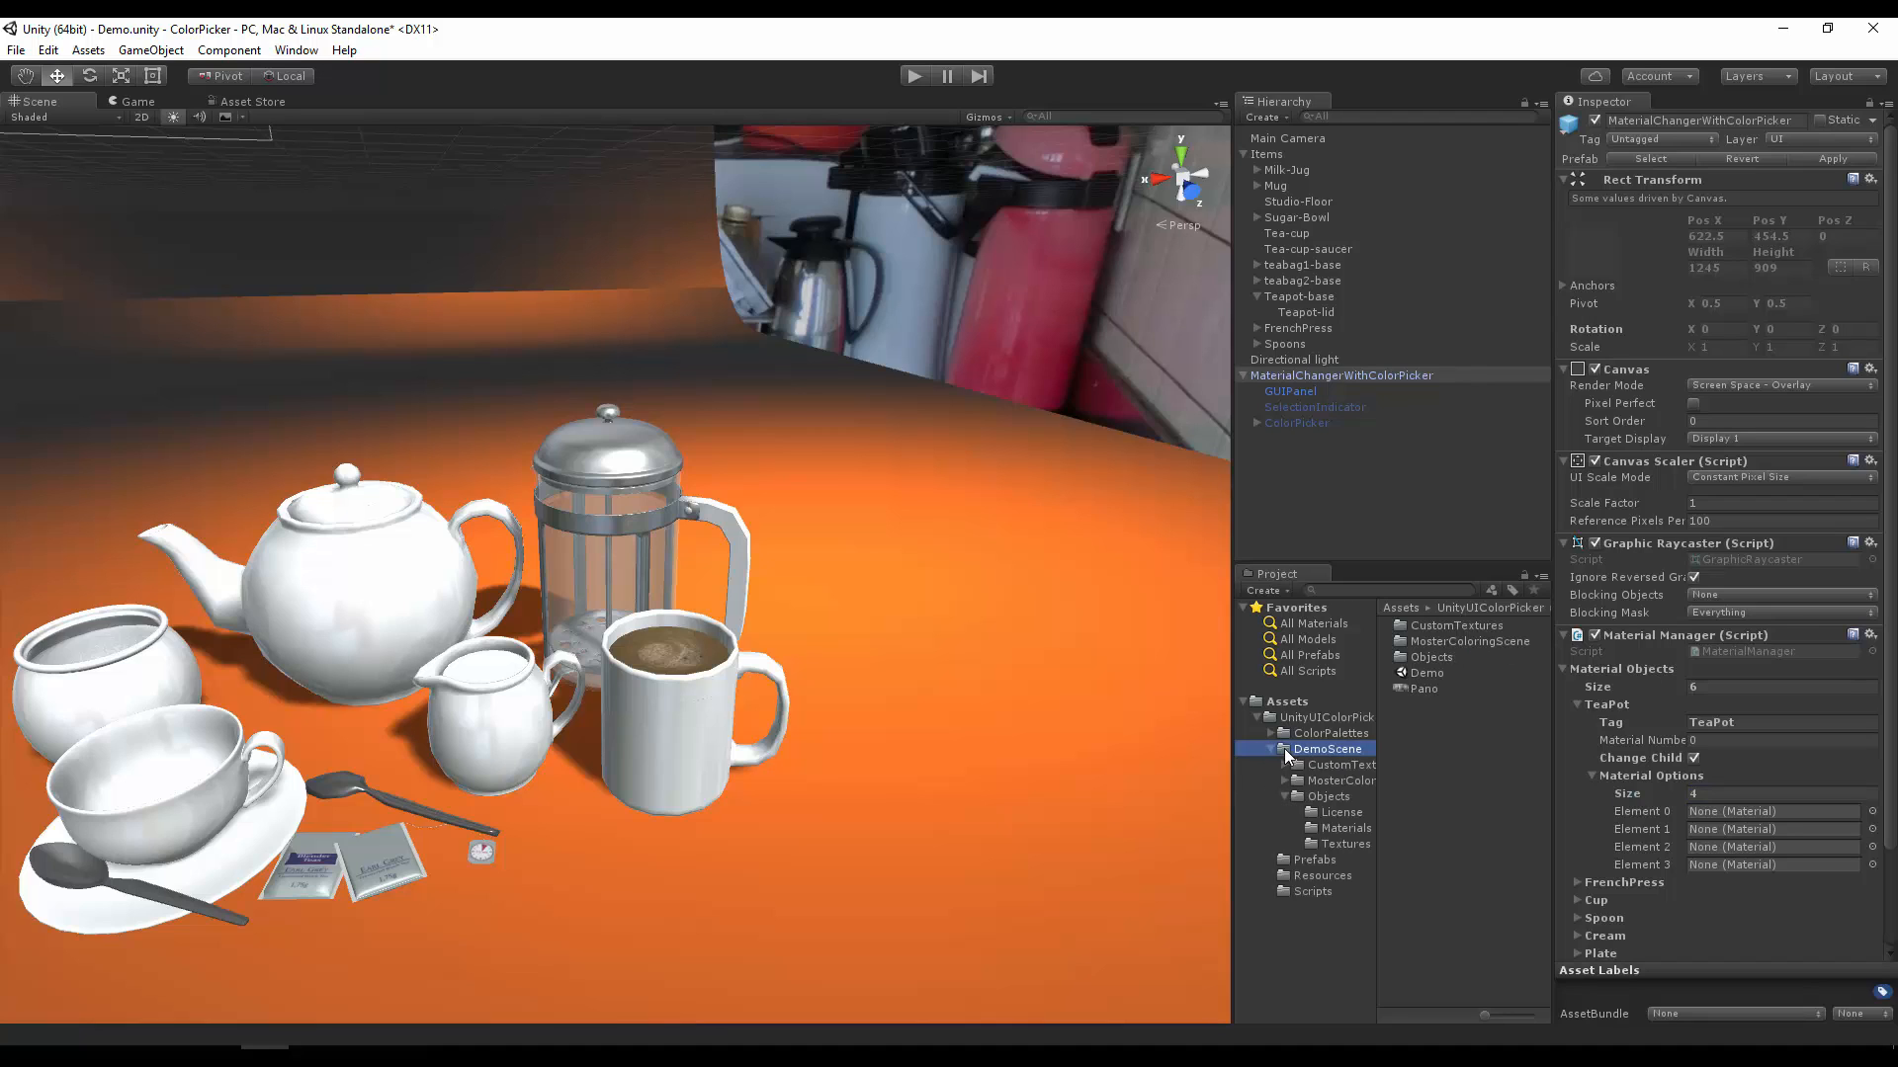
left_click(1307, 765)
left_click(1283, 767)
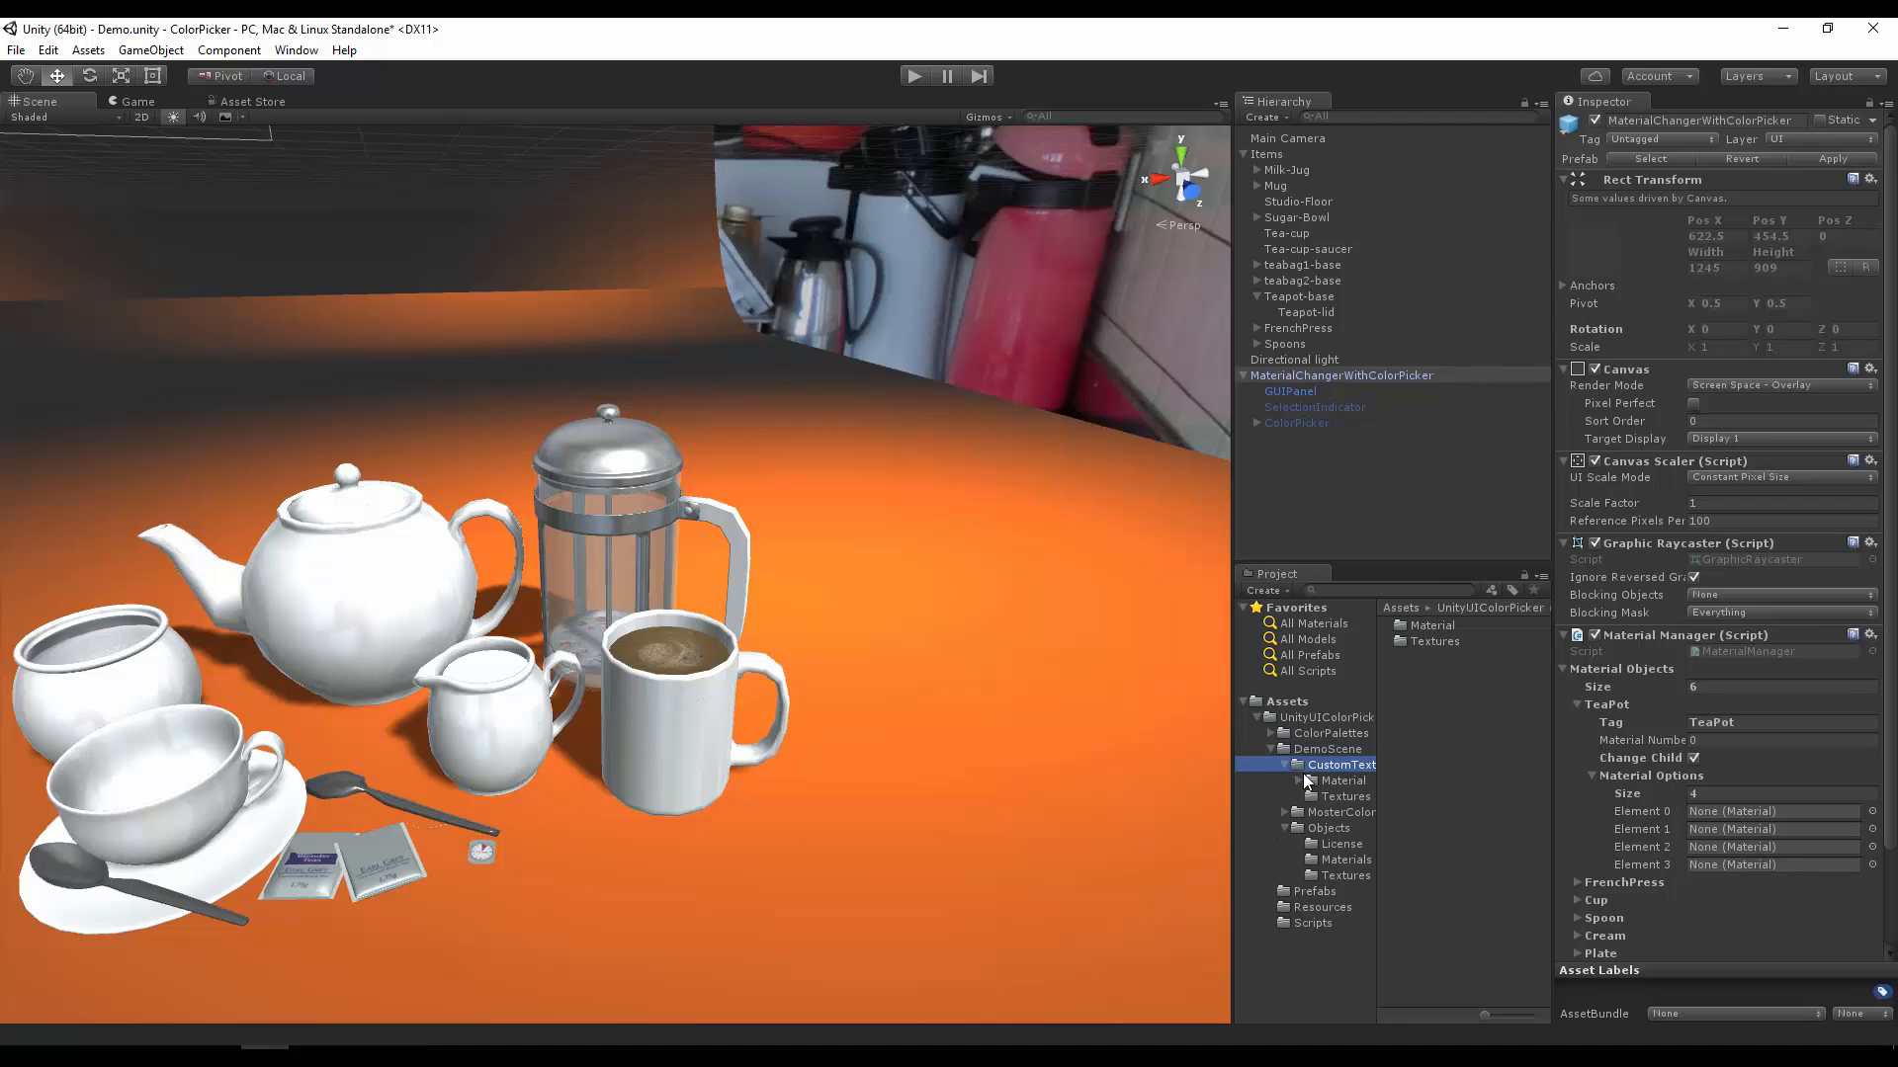
left_click(1305, 781)
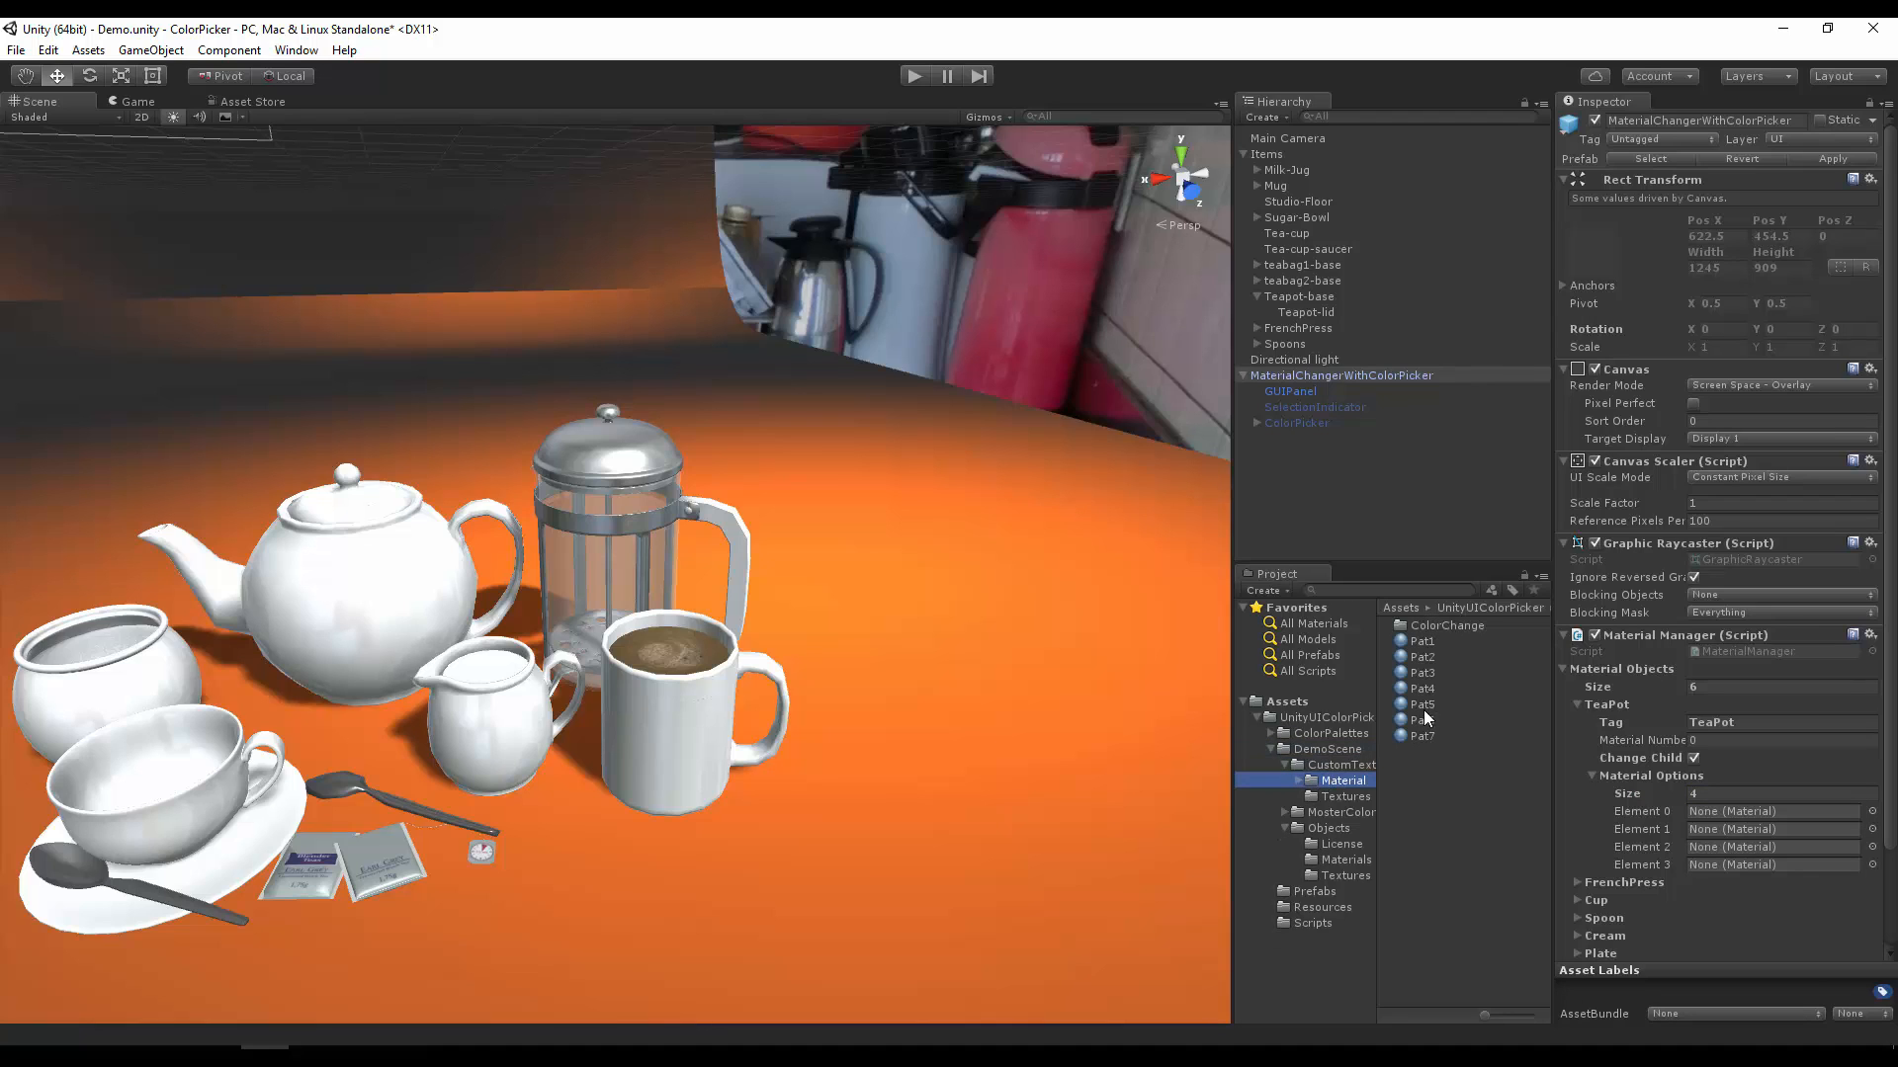
left_click_drag(1431, 636, 1770, 811)
left_click_drag(1445, 656, 1745, 847)
left_click_drag(1426, 690, 1718, 866)
left_click(1593, 775)
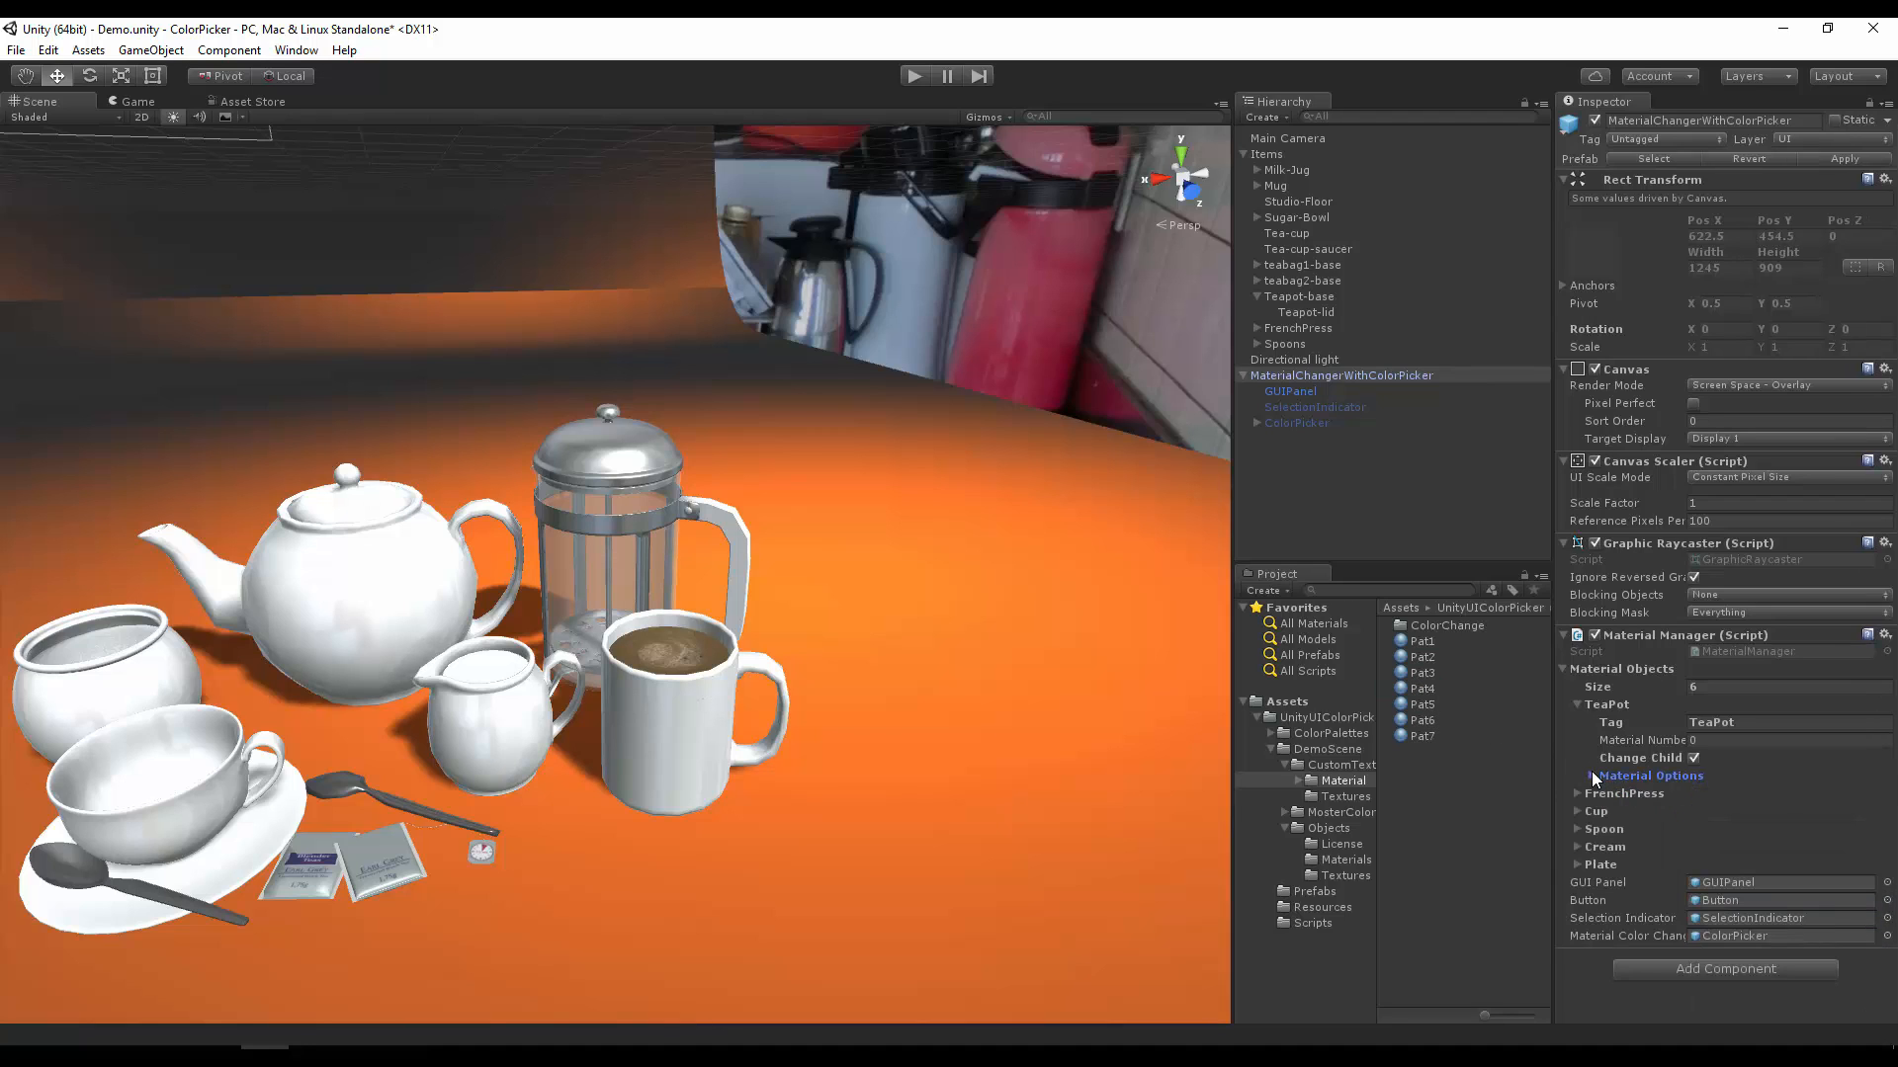
Step: Expand the FrenchPress entry and examine the tag of the Cafetiere-base object under FrenchPress in the hierarchy
left_click(1576, 793)
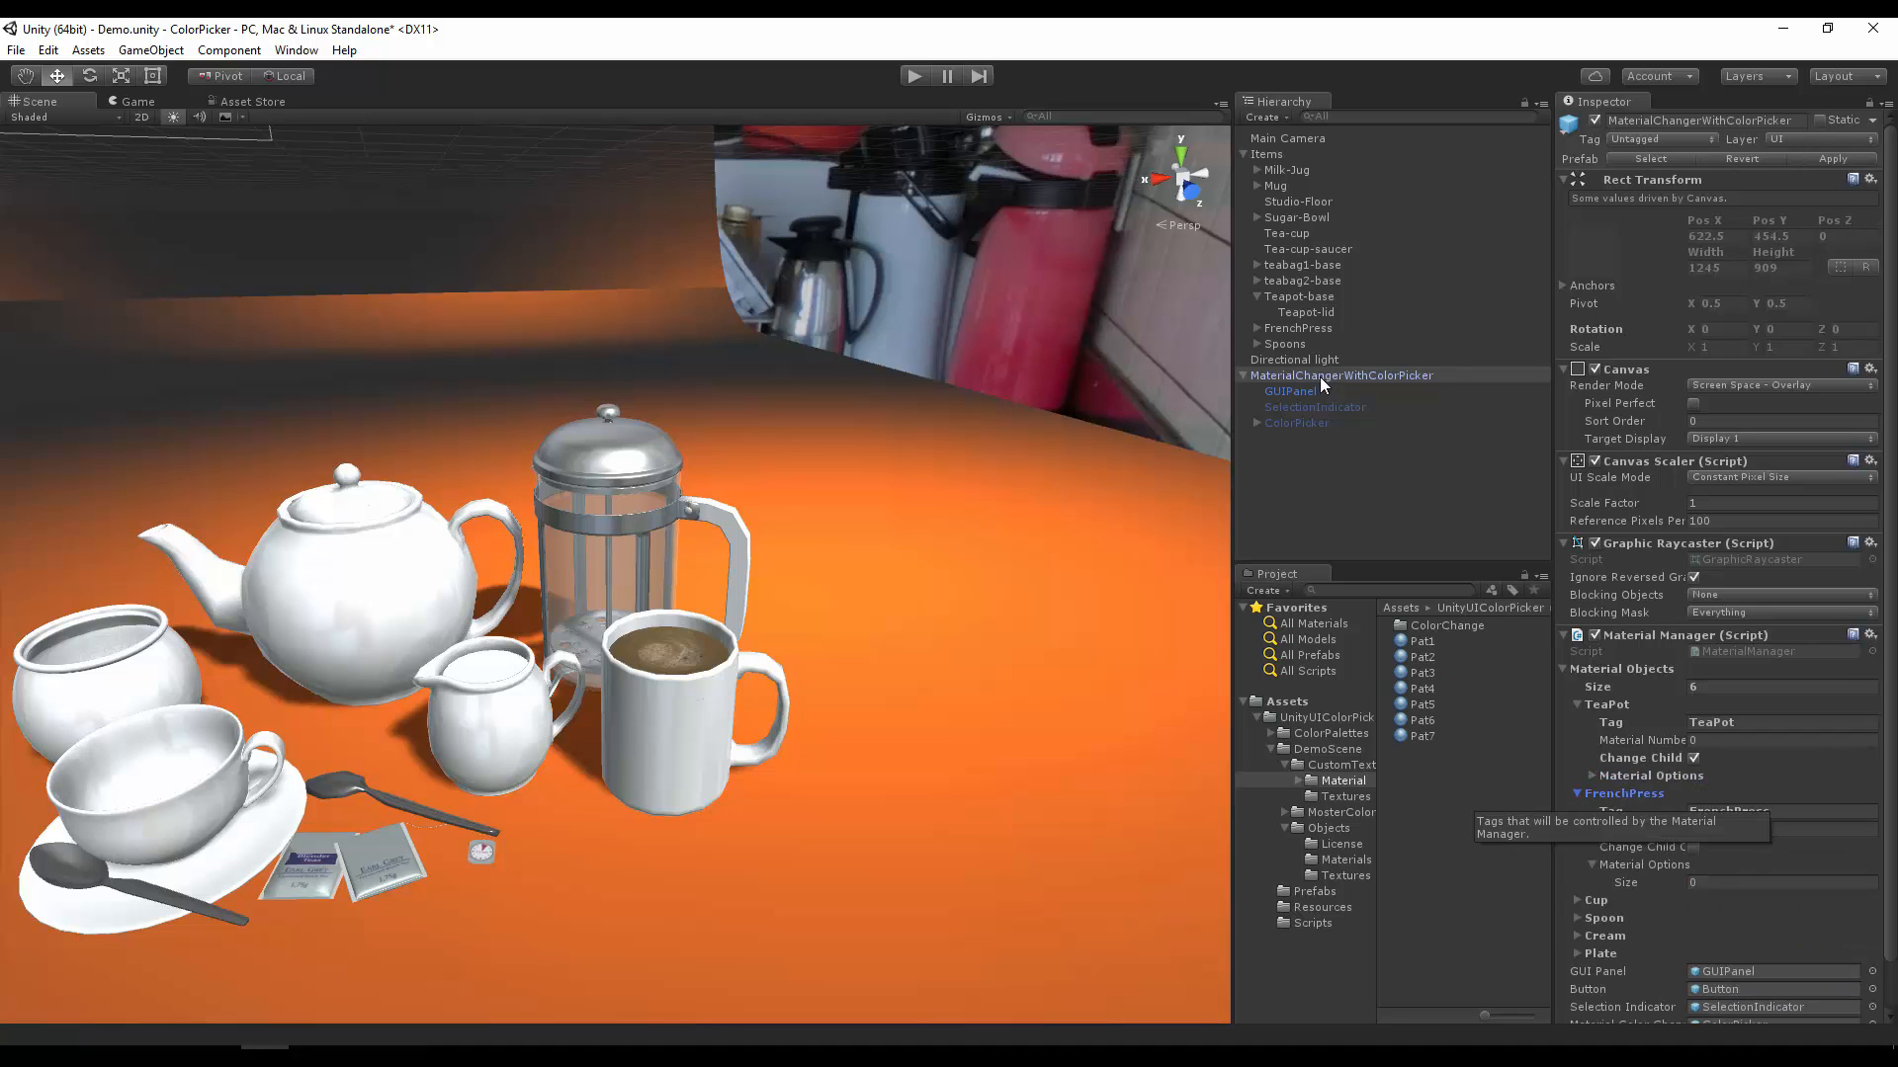
left_click(1314, 328)
left_click(1252, 327)
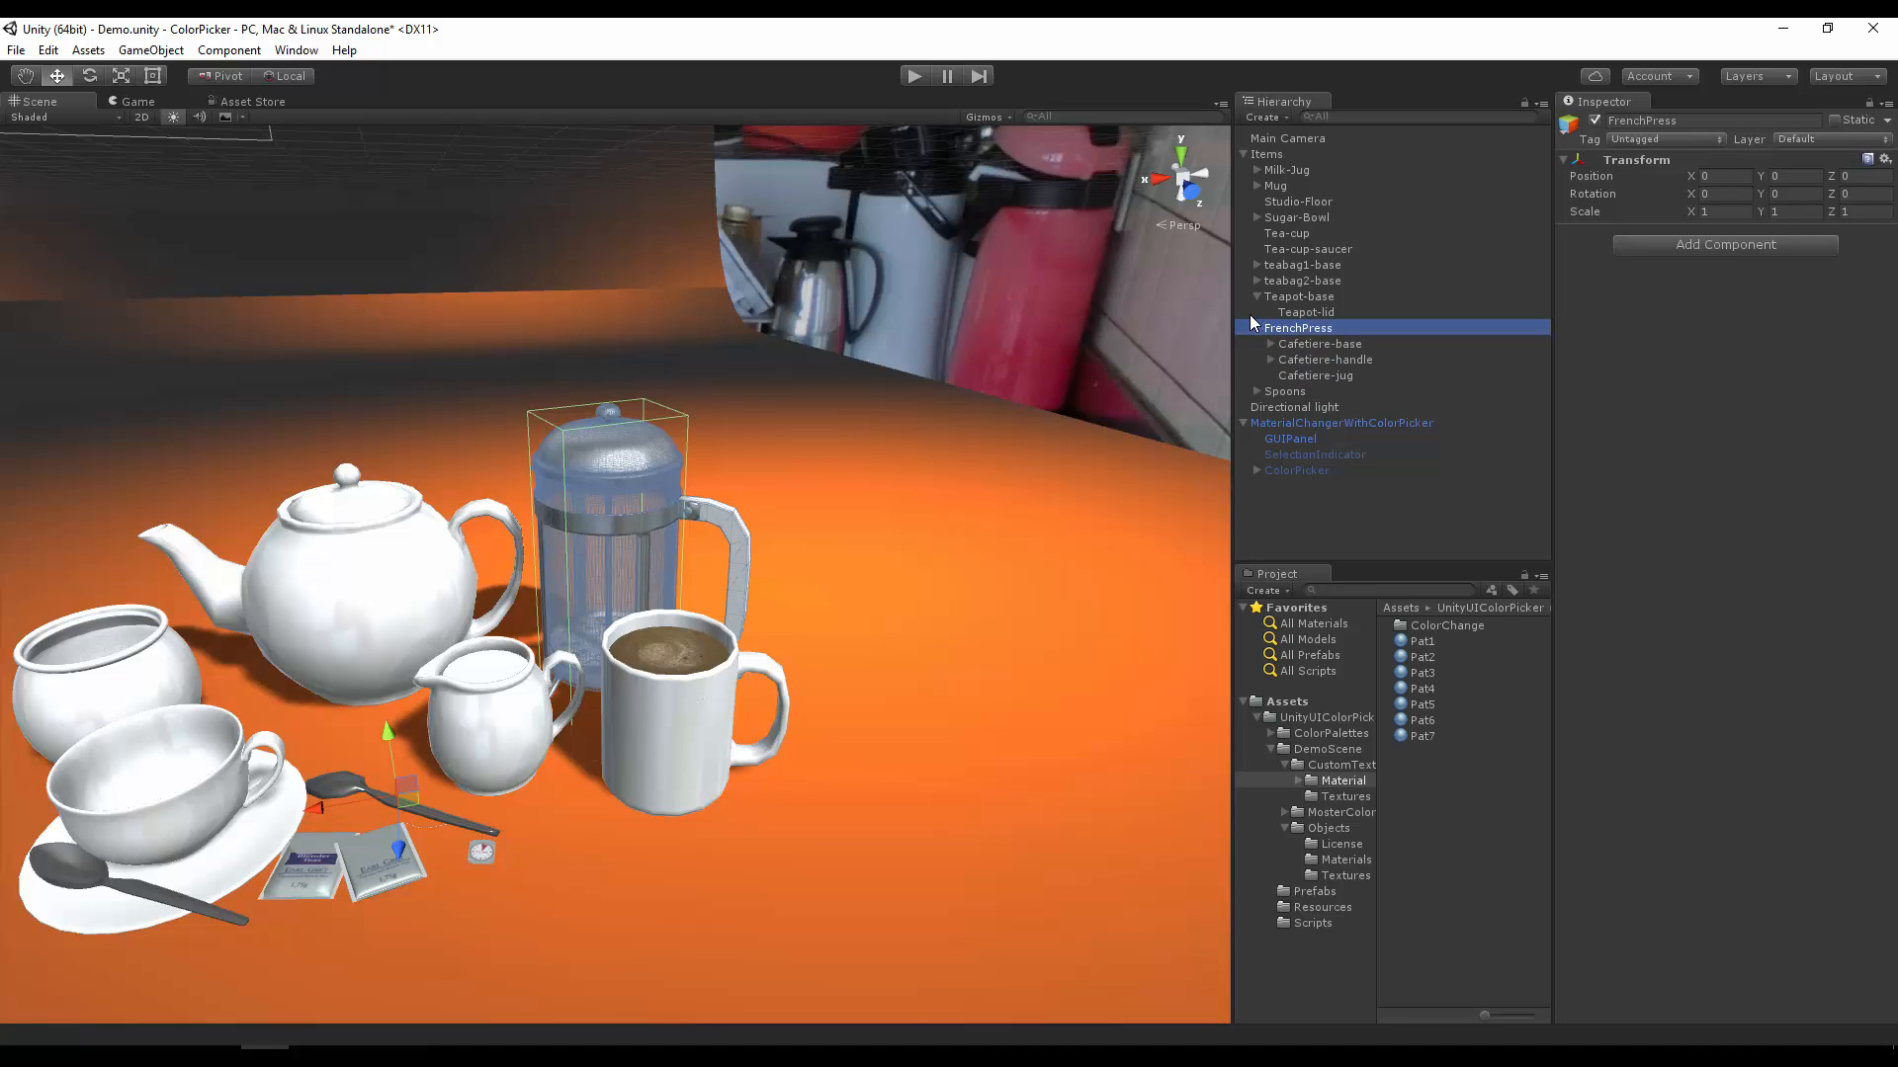
left_click(1302, 343)
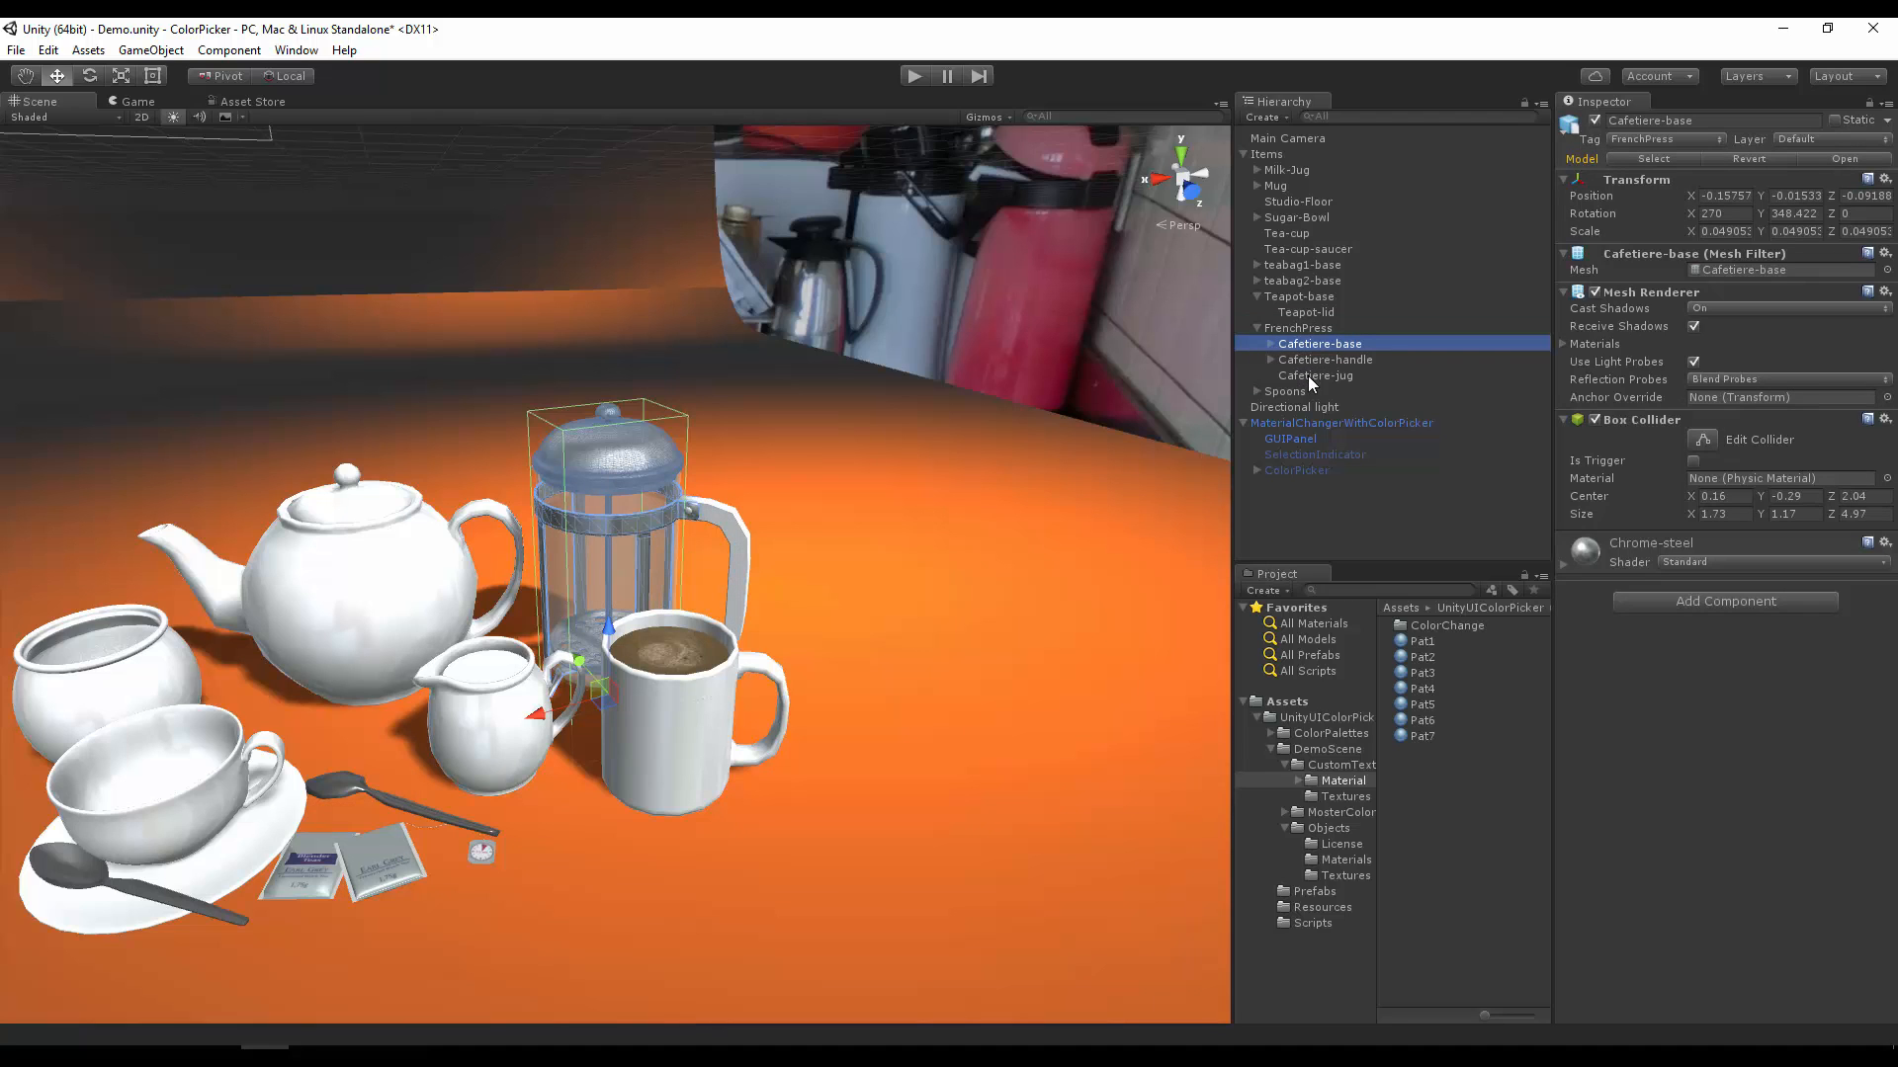
left_click(1599, 122)
left_click(1599, 121)
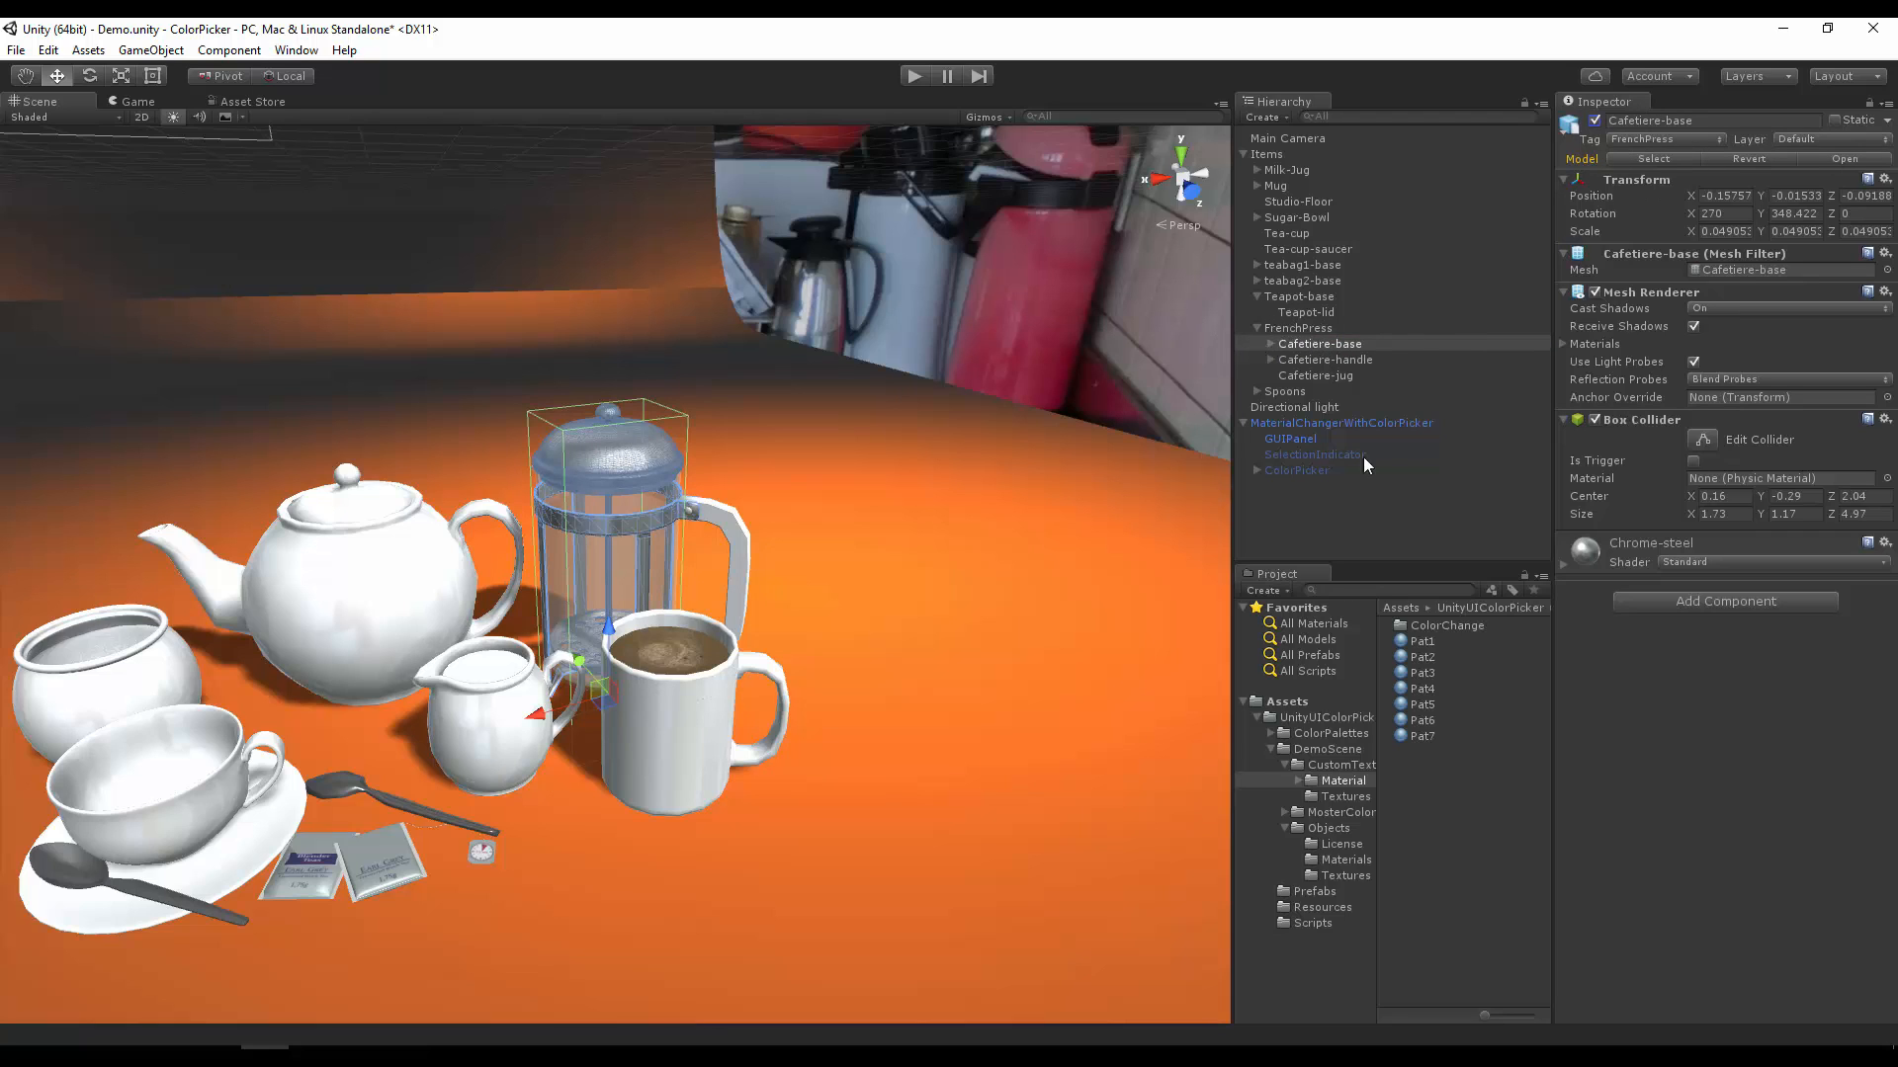
left_click(1256, 327)
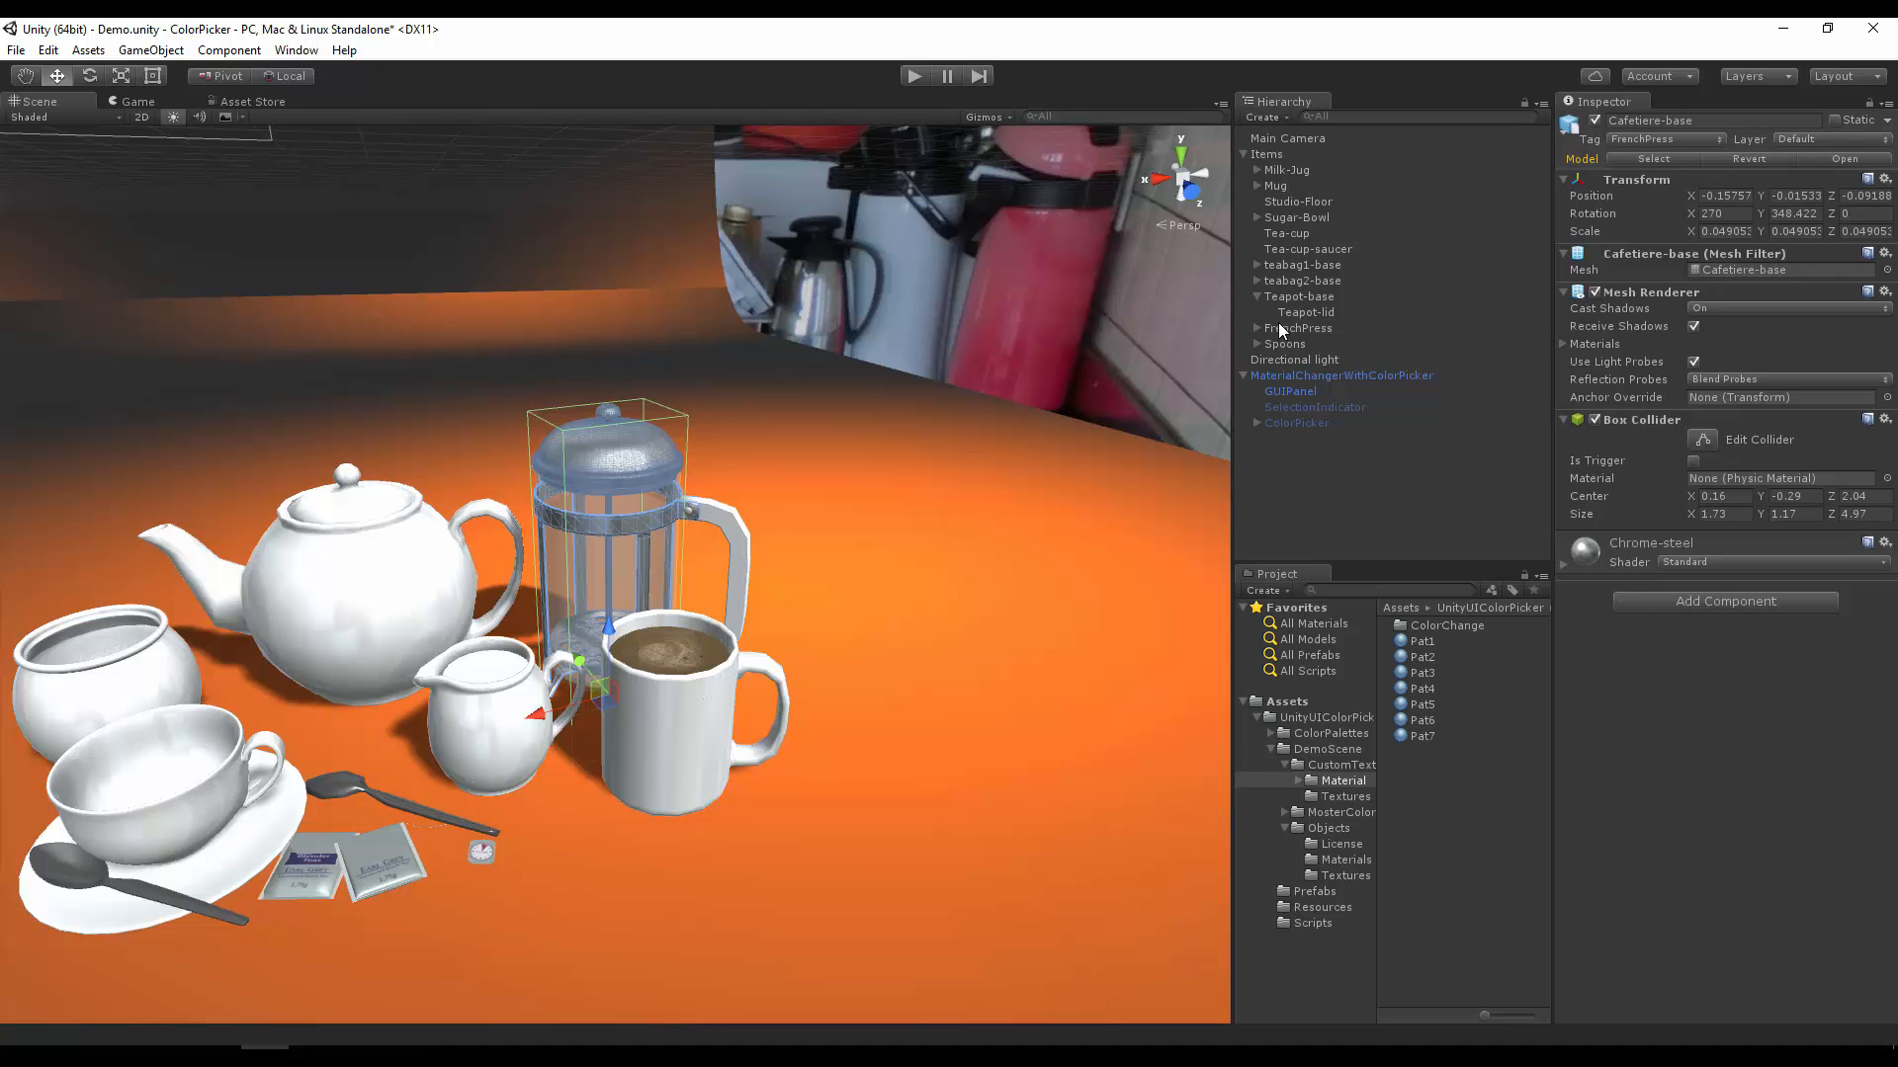
Step: Enable Change Child for the FrenchPress entry of MaterialChangerWithColorPicker and set its Material Options size to 5
left_click(1306, 374)
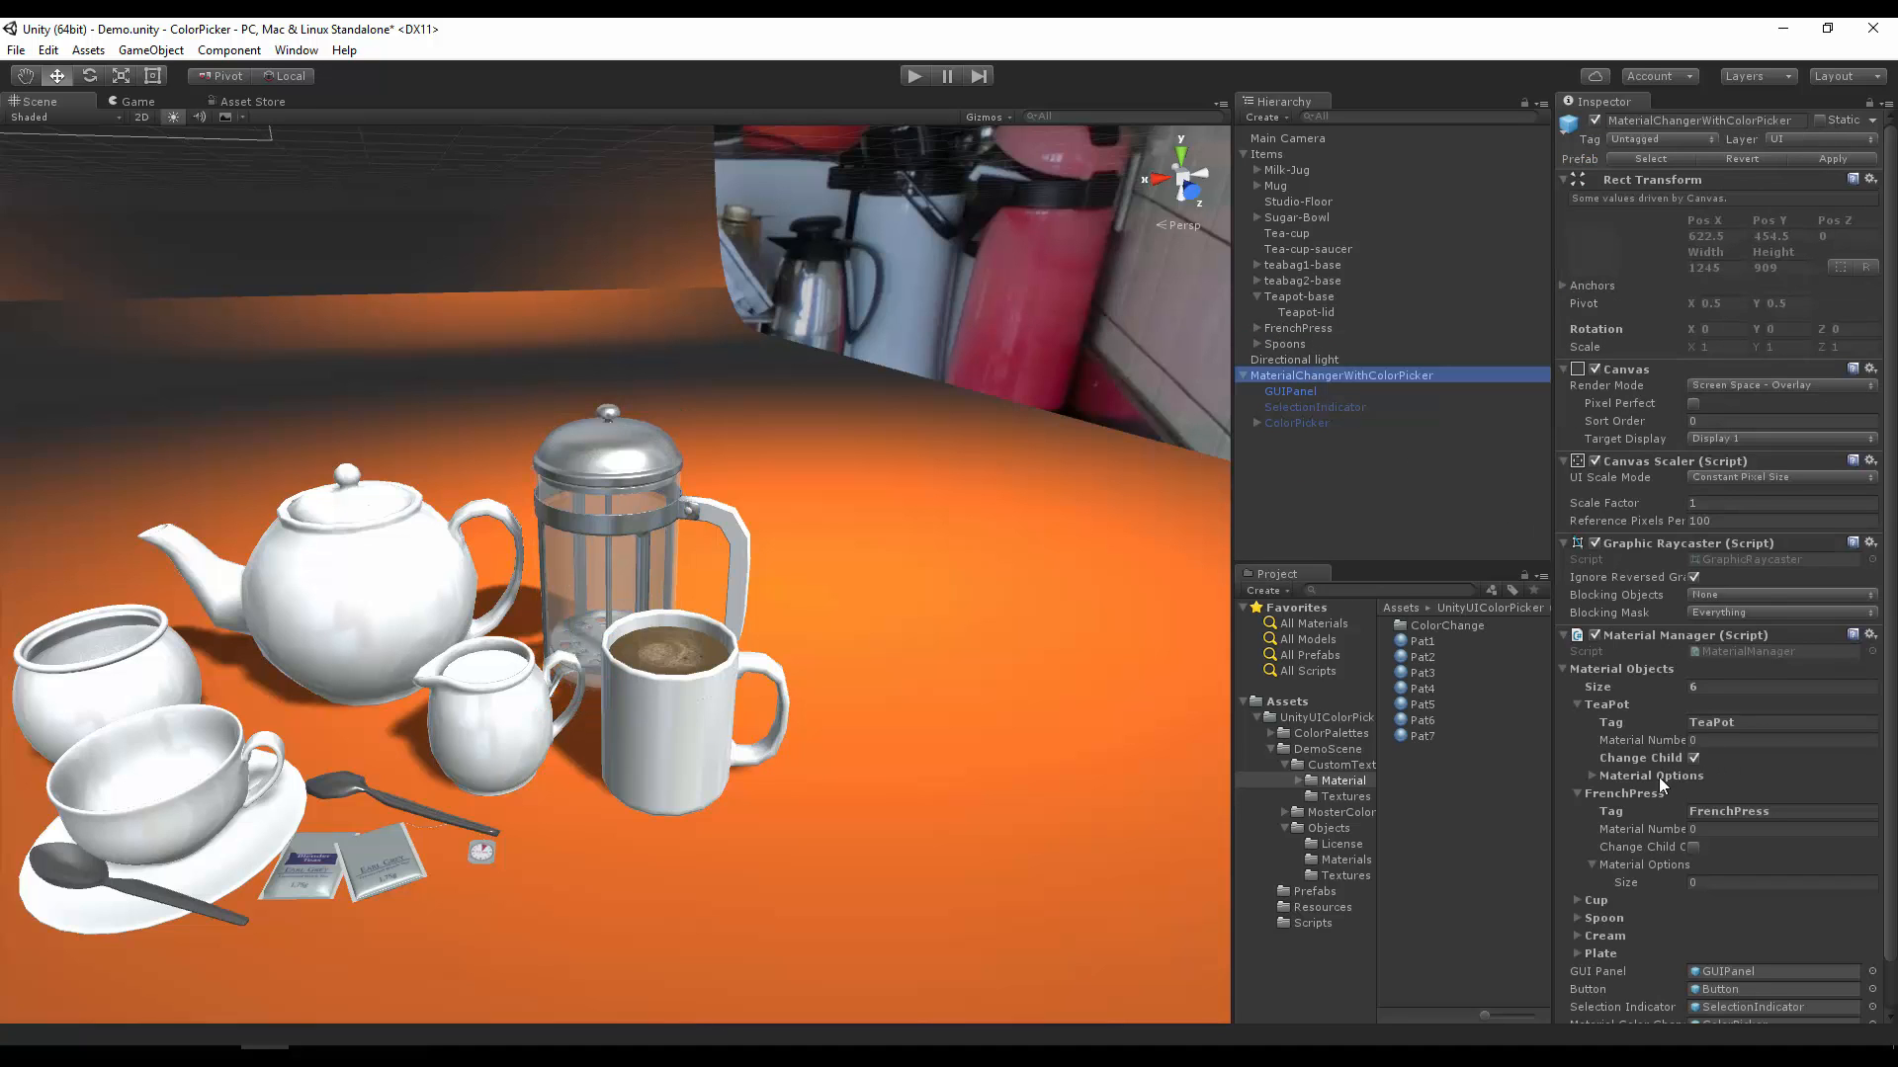
scroll(1660, 784, "down", 2)
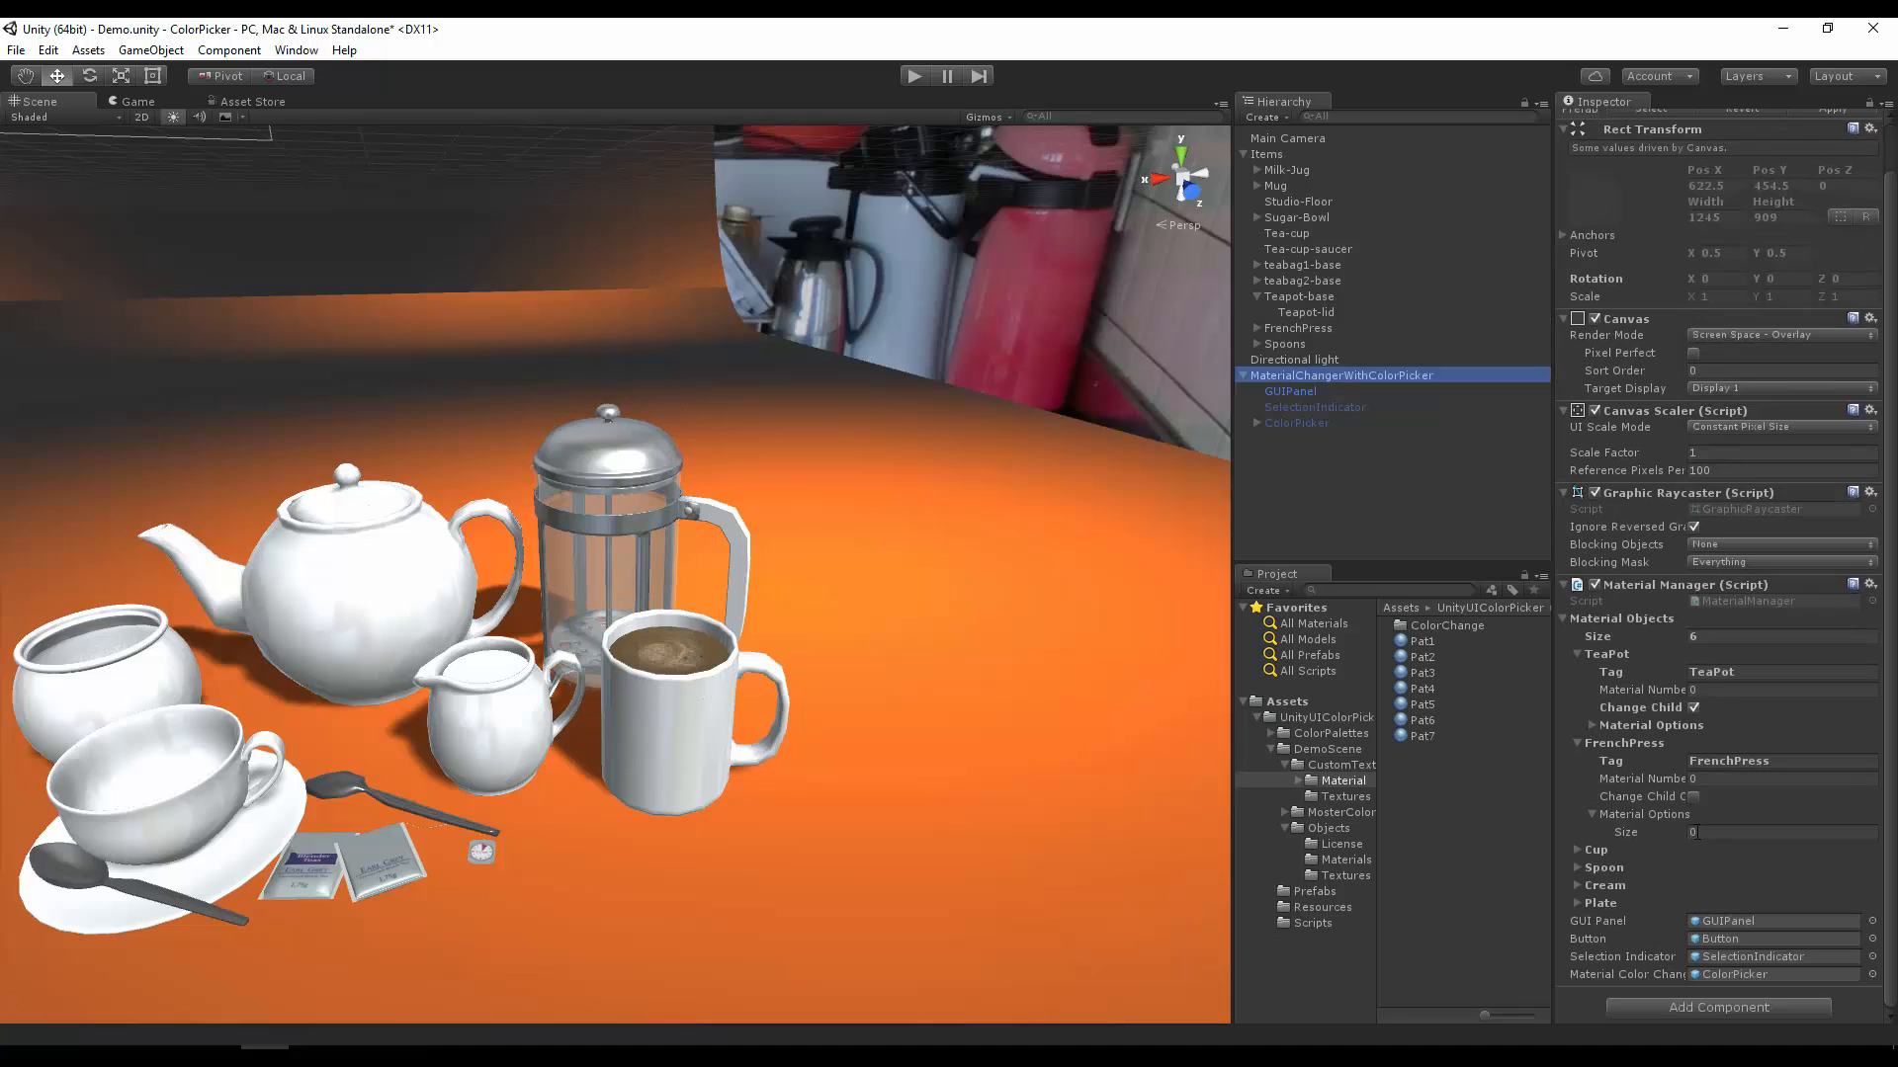
left_click(1706, 832)
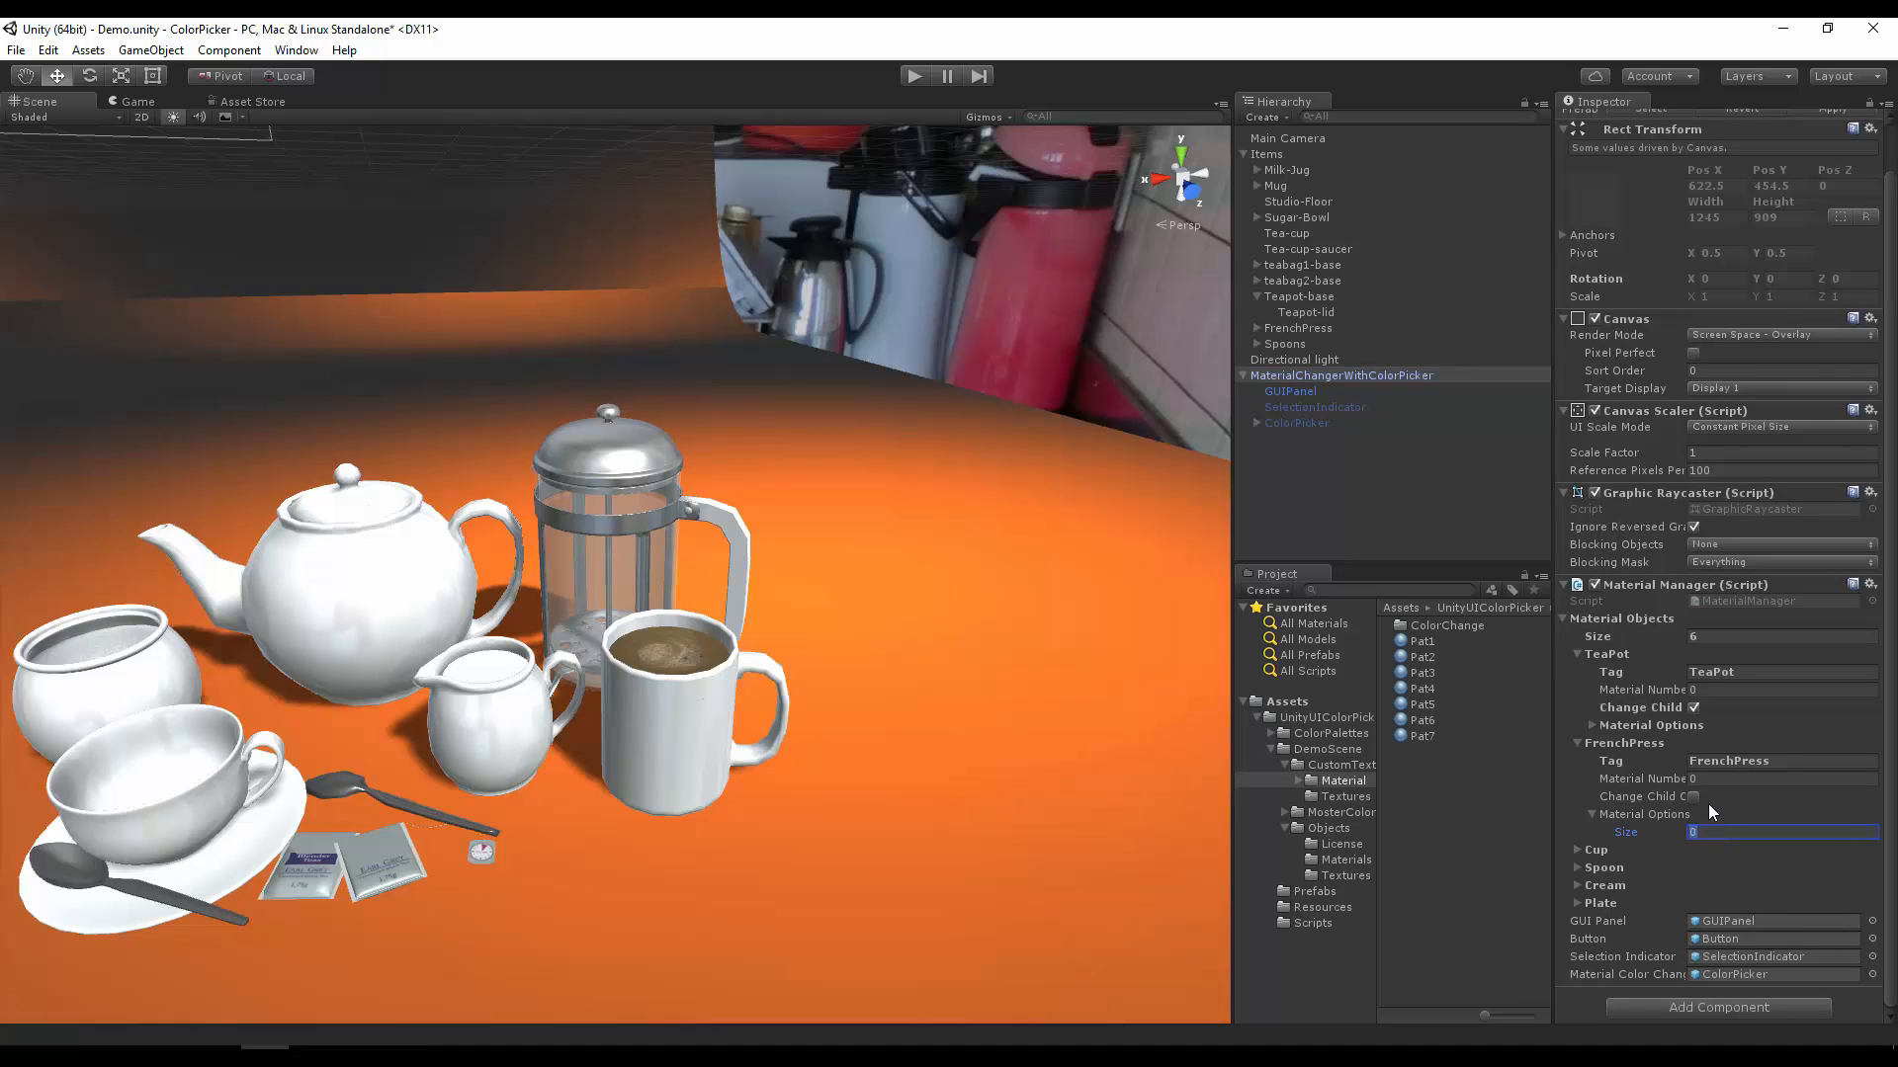
left_click(1696, 796)
left_click(1694, 831)
type("5")
key("Return")
Step: Fill the five FrenchPress material options with pattern materials, using Pat1, Pat2 and Pat3 for Elements 0 to 2
left_click_drag(1432, 644, 1734, 850)
left_click_drag(1423, 657, 1740, 868)
left_click_drag(1412, 672, 1750, 885)
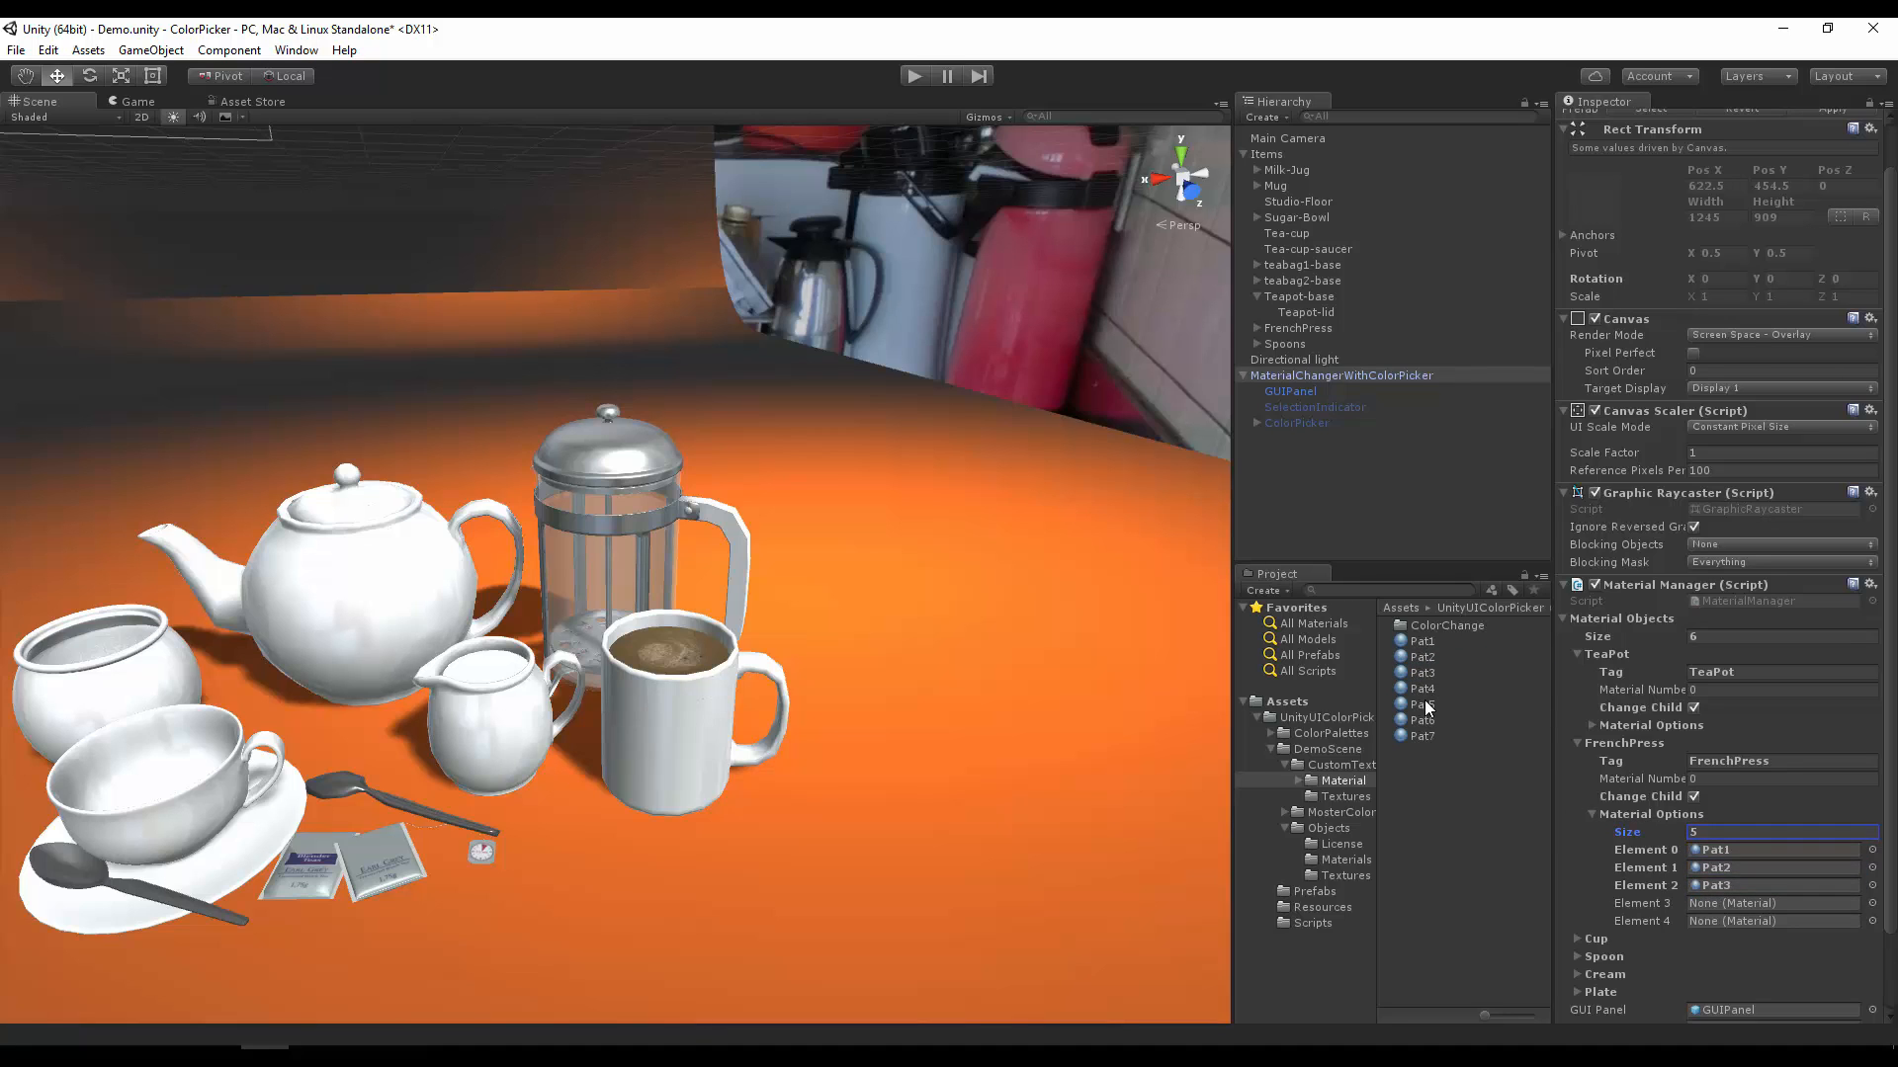
left_click_drag(1426, 706, 1718, 902)
left_click_drag(1422, 728, 1719, 920)
Step: Check the TeaPot material options, then collapse the FrenchPress and TeaPot entries
left_click(1591, 812)
left_click(1573, 749)
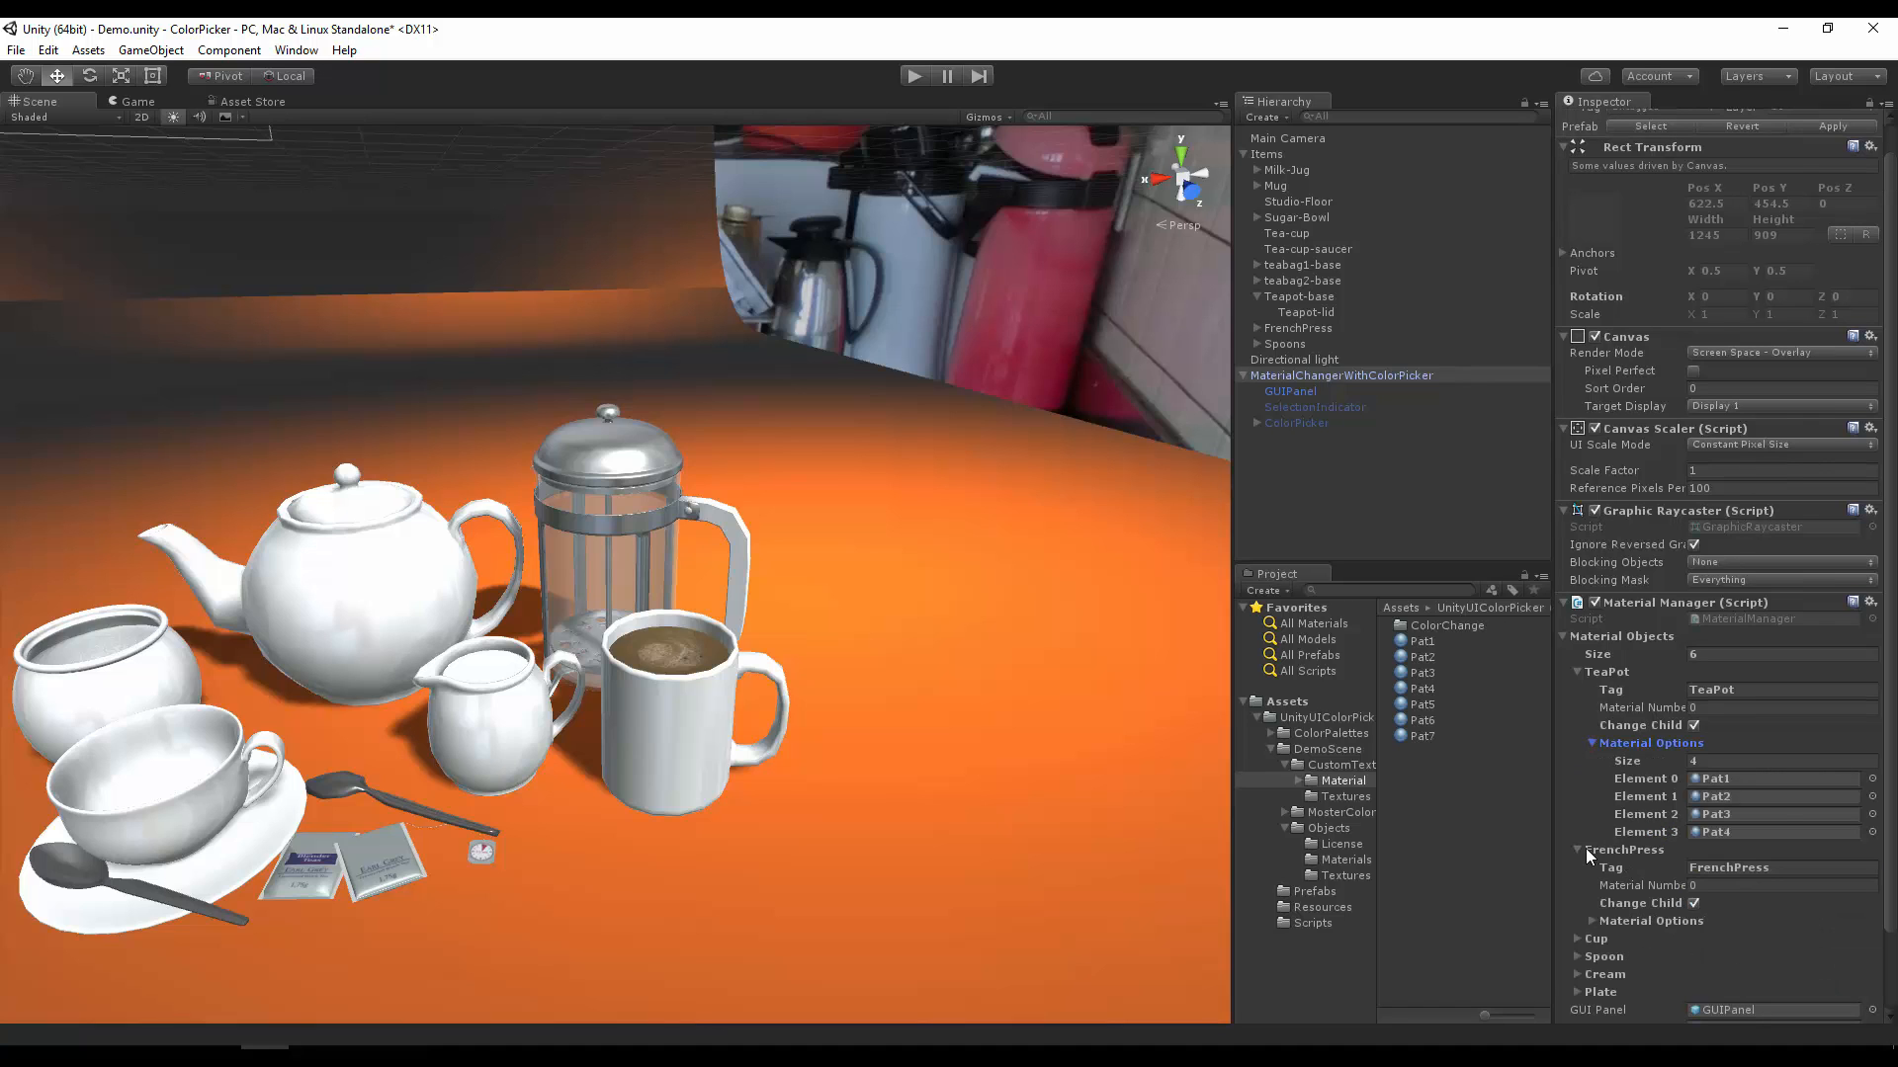
left_click(1578, 850)
left_click(1593, 739)
left_click(1579, 700)
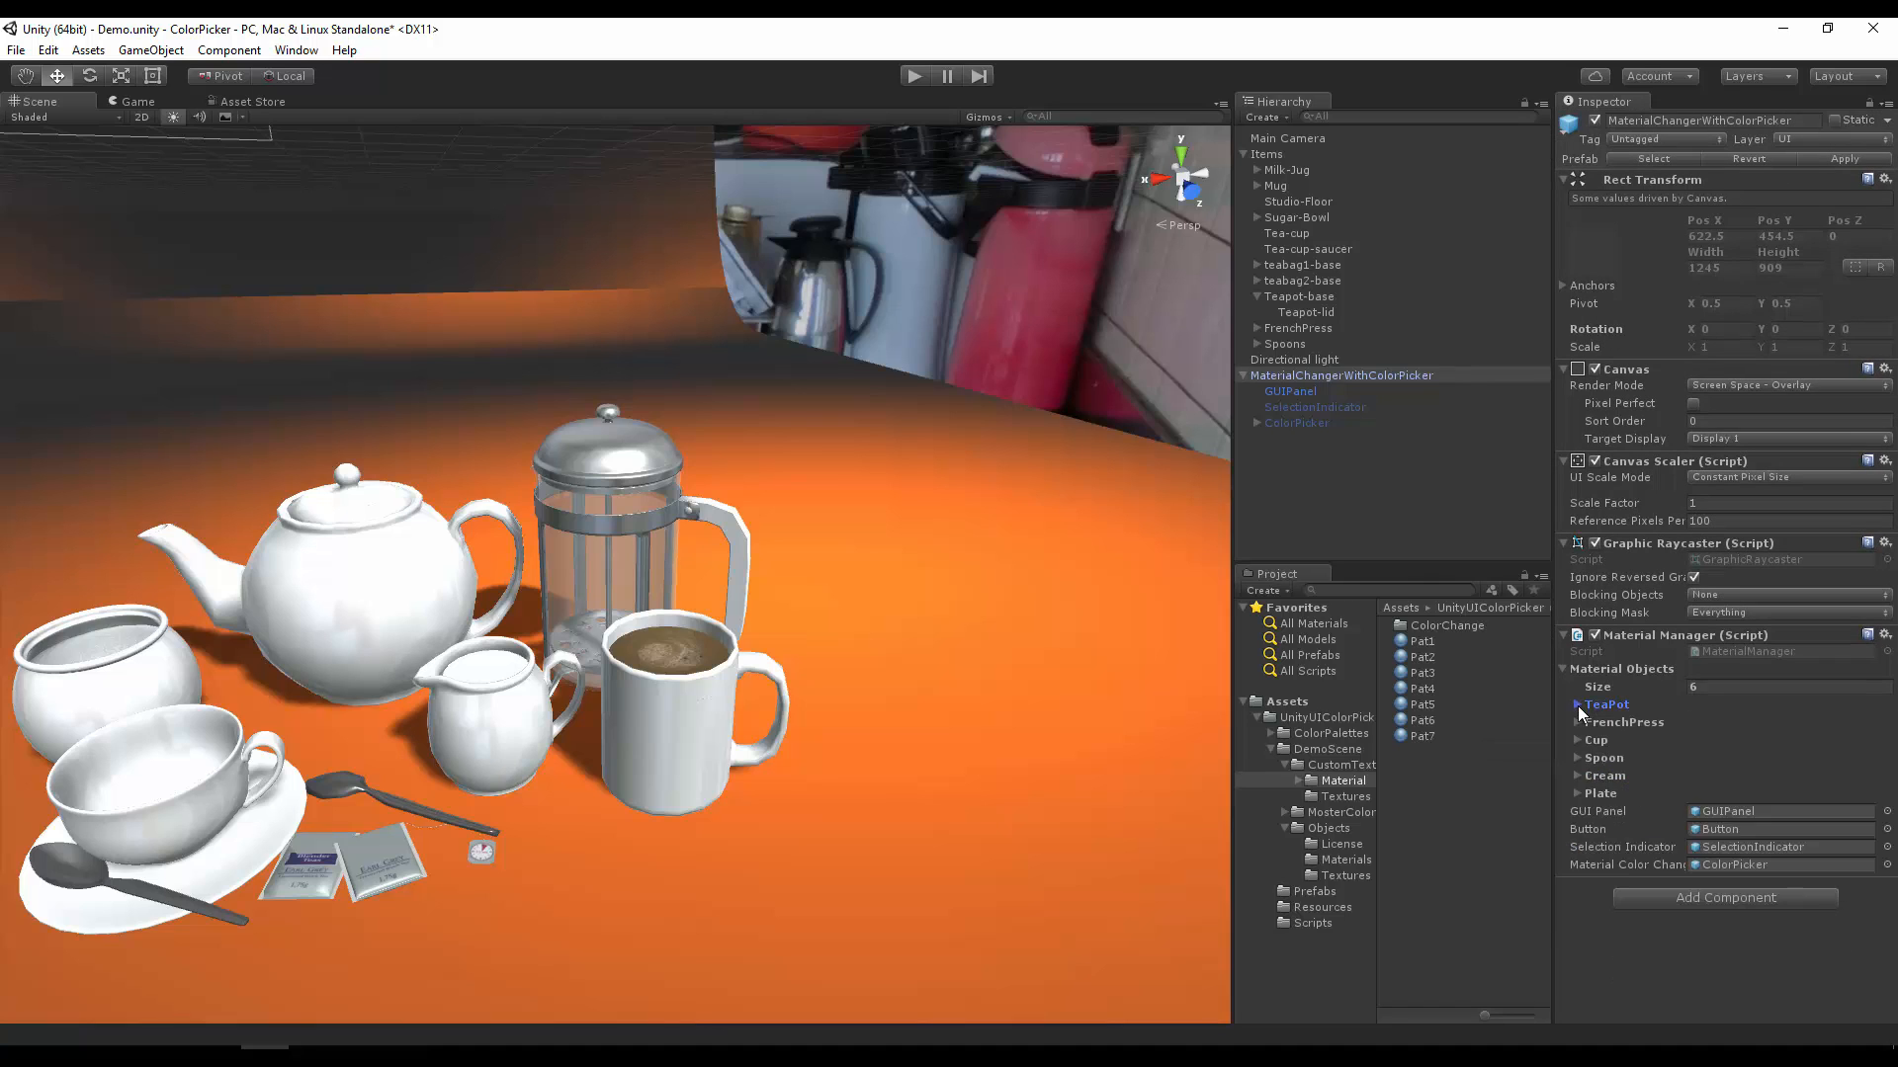
Step: Expand the Cup entry and set its Material Options size to 7
left_click(1577, 741)
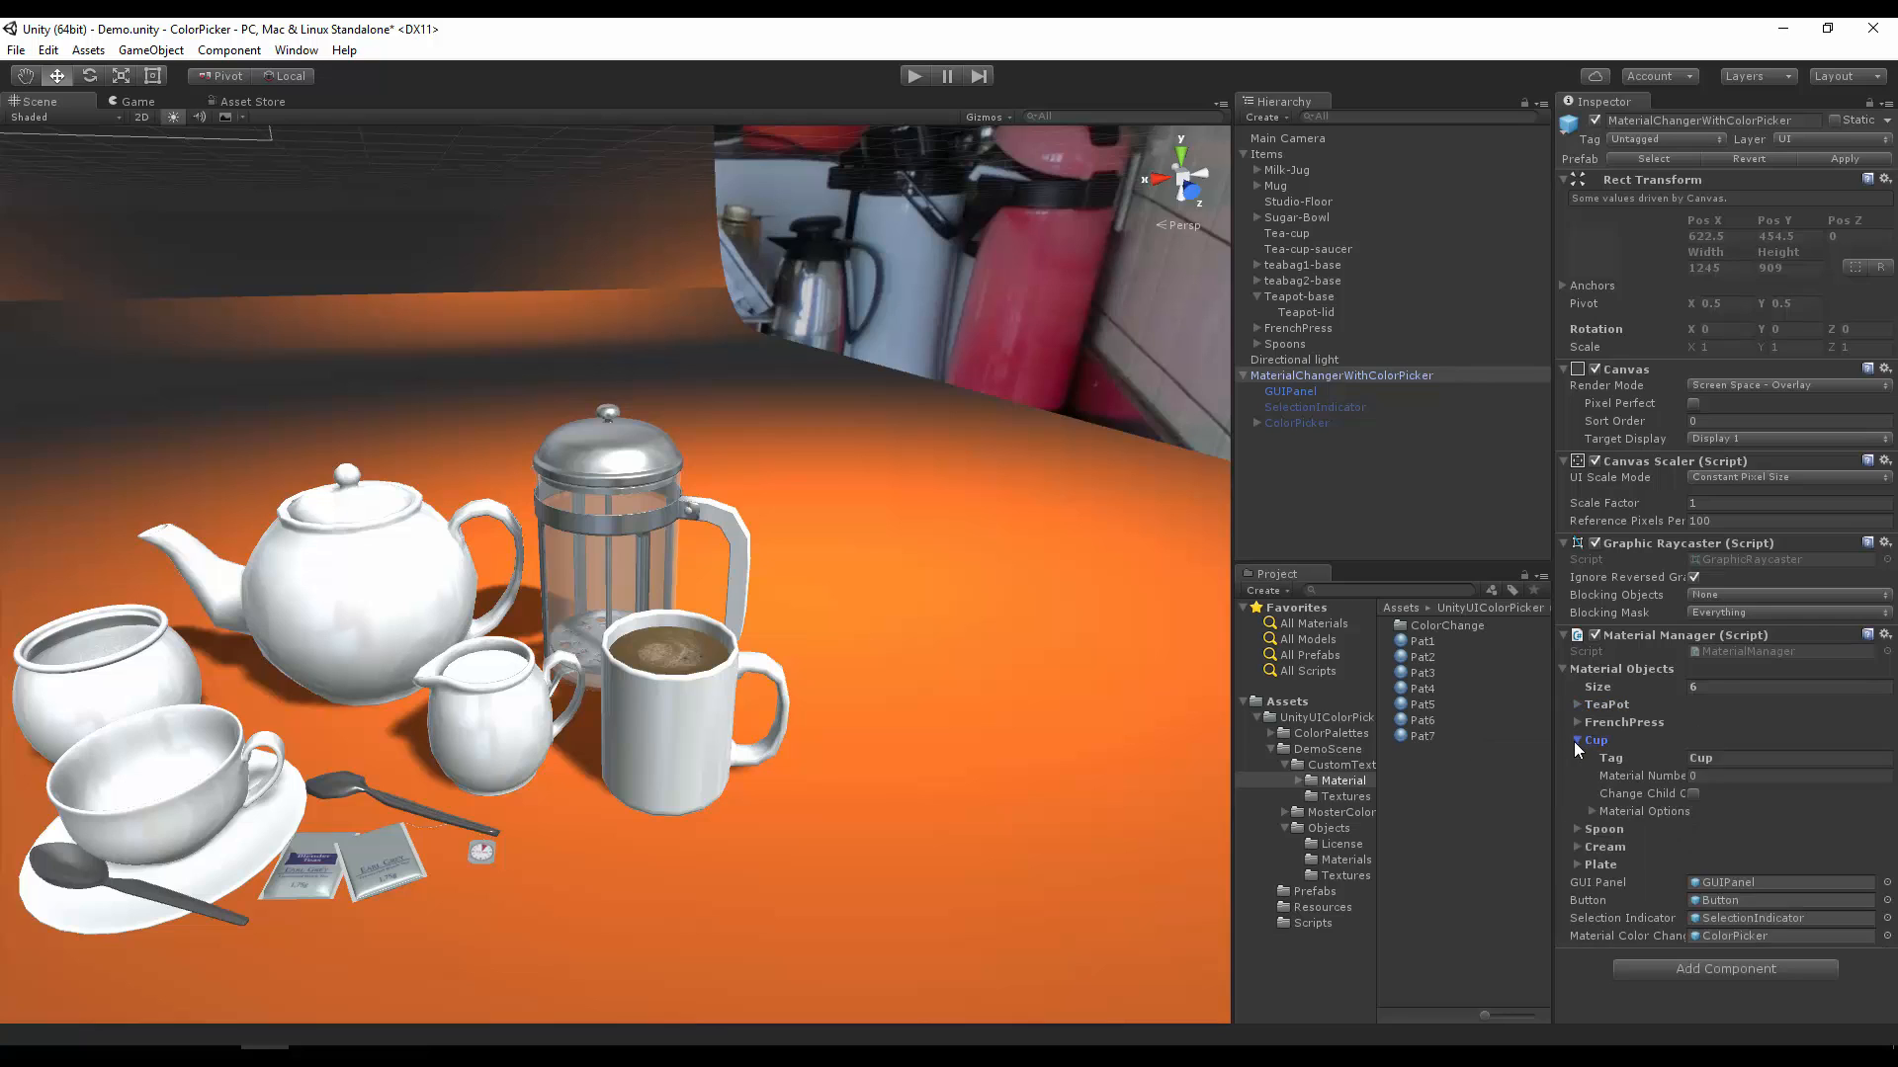
left_click(1712, 776)
left_click(1627, 810)
left_click(1593, 809)
left_click(1712, 828)
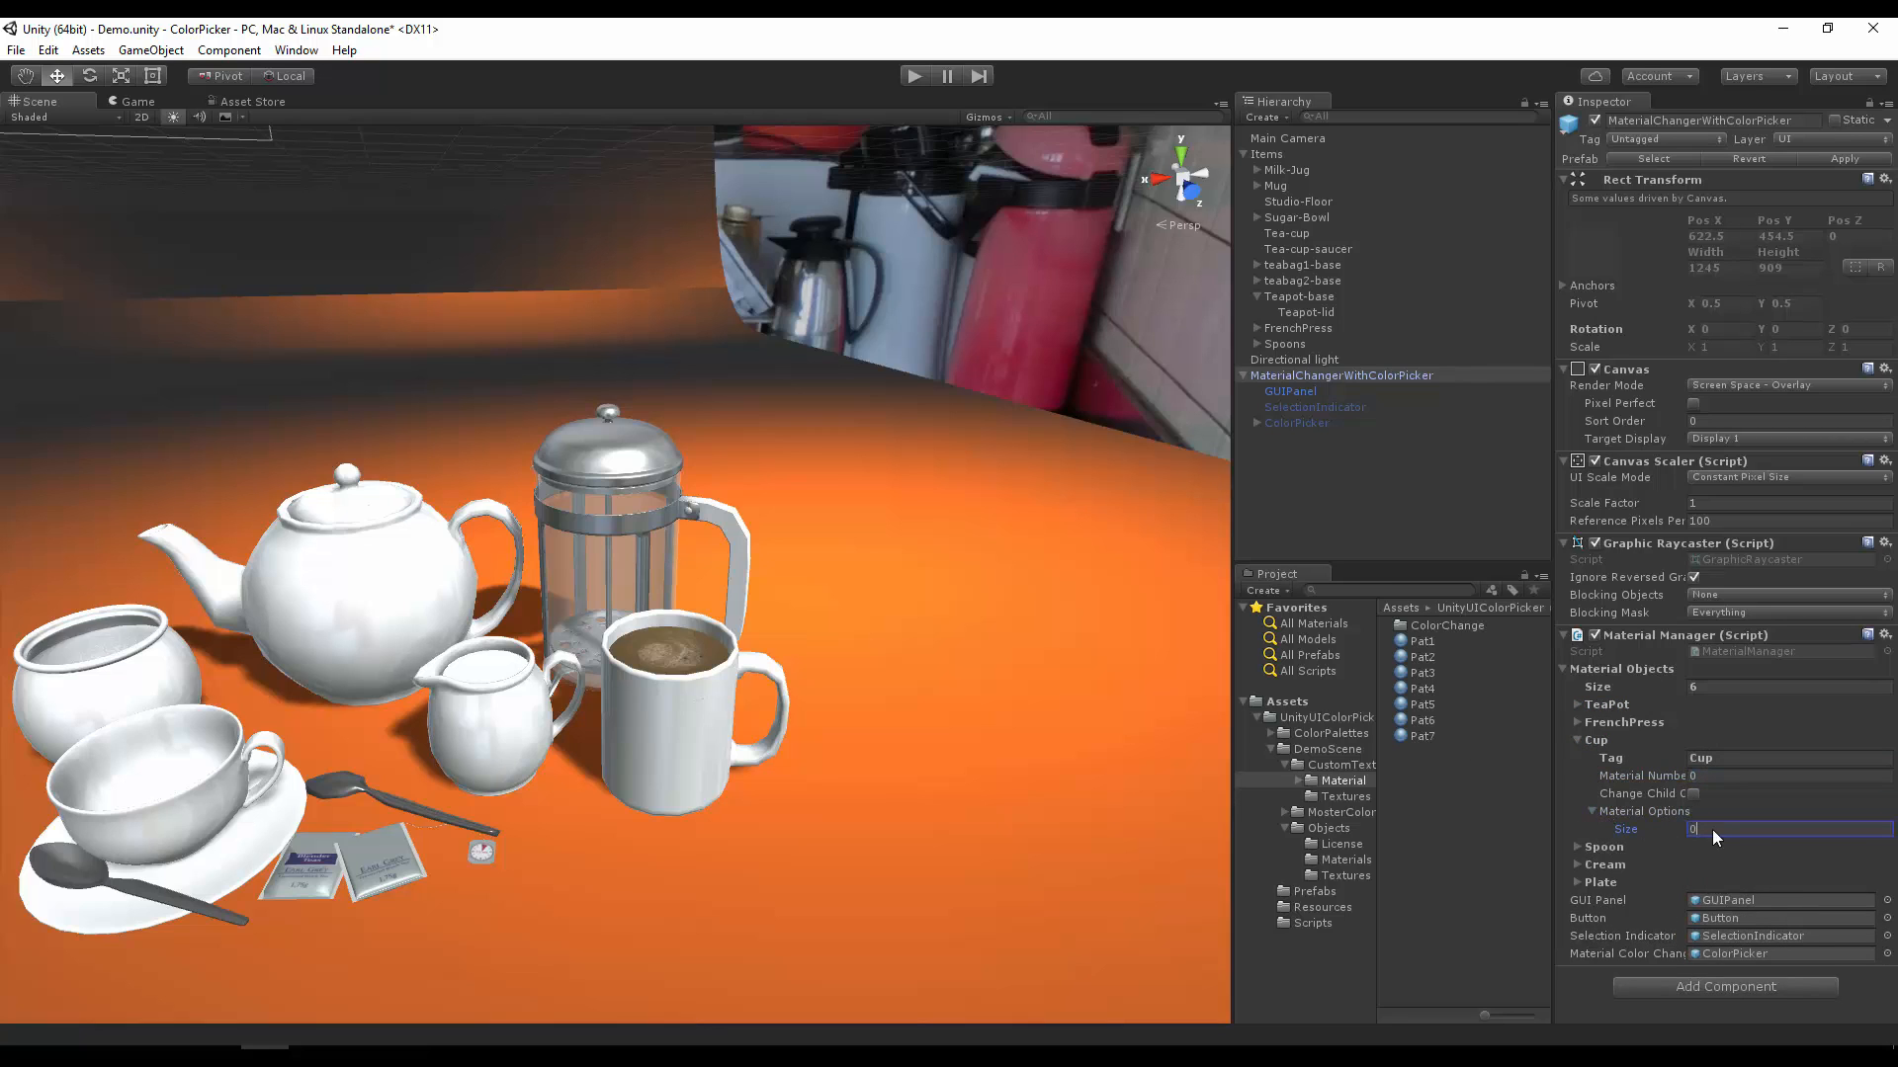
type("7")
key("Return")
Step: Assign Pat7, Pat6, Pat4 and Pat5 to Elements 0 to 3 of the Cup material options
left_click_drag(1427, 733, 1704, 884)
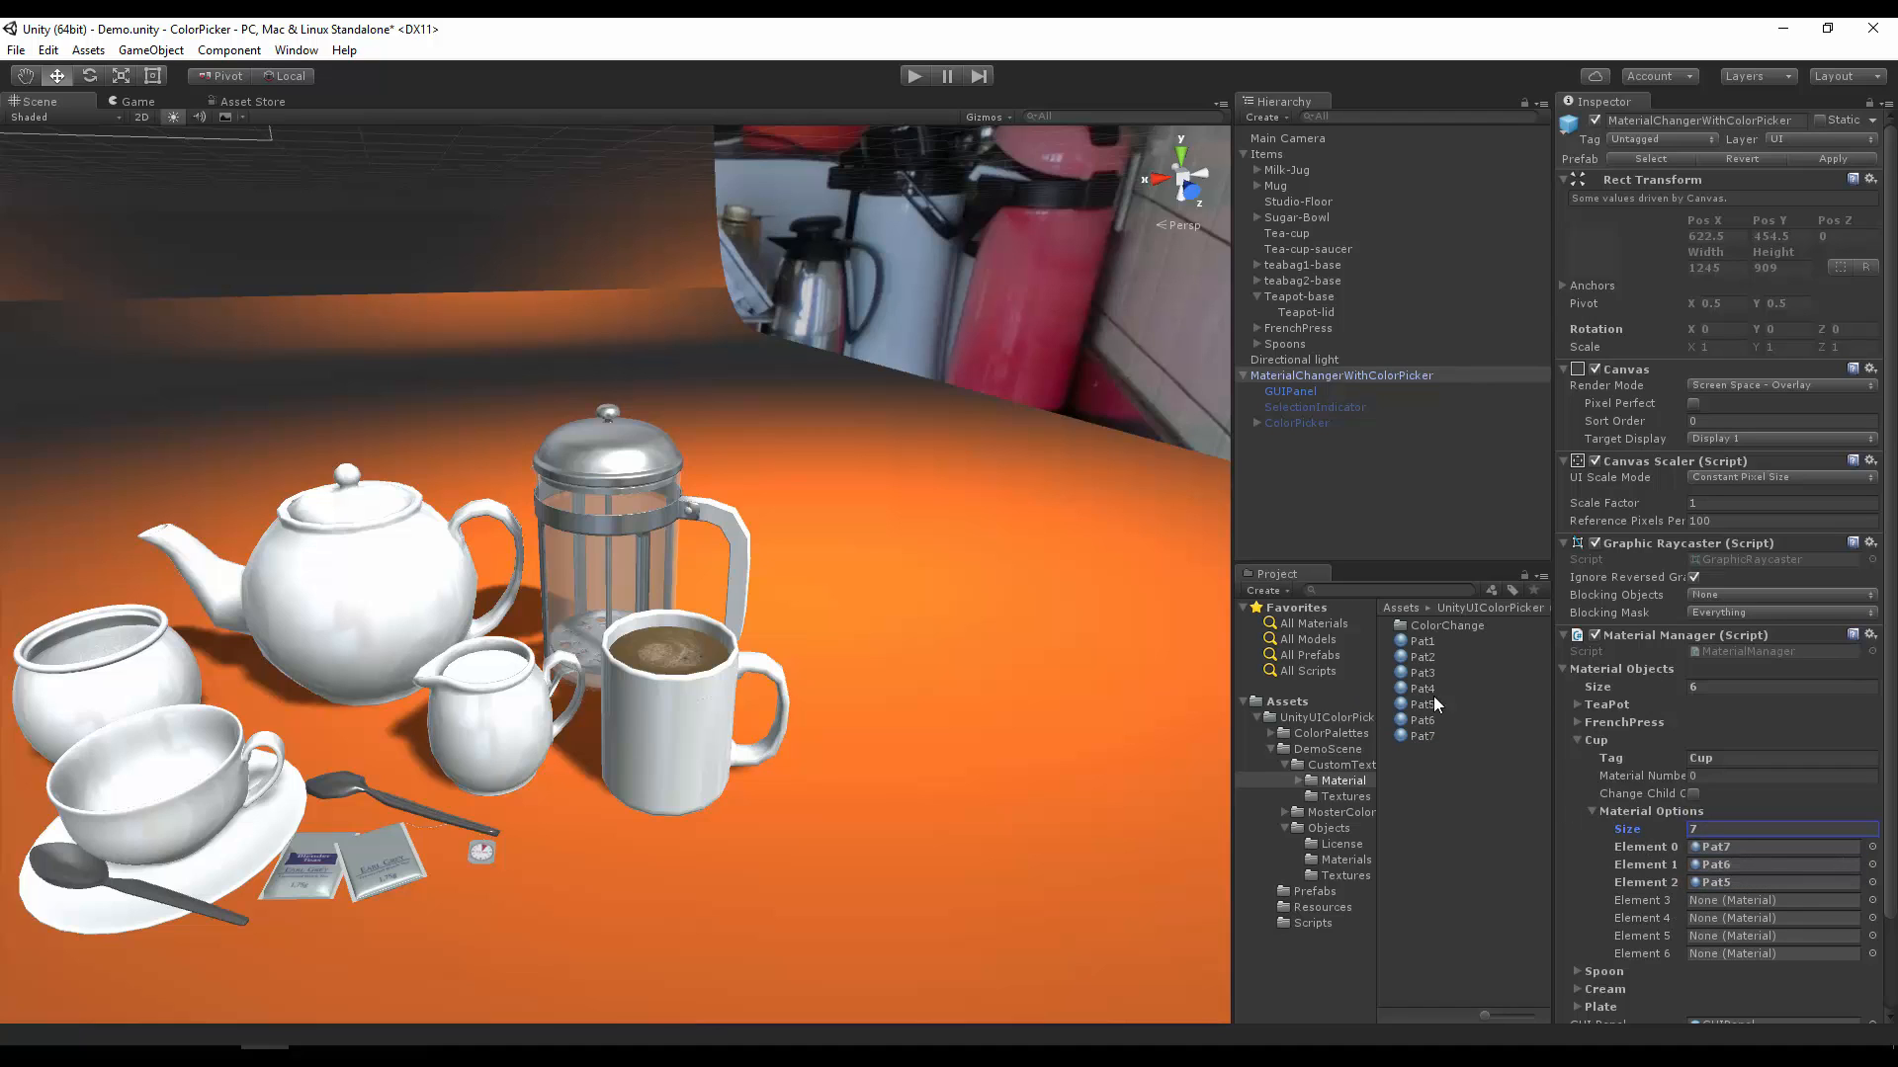
left_click_drag(1424, 692, 1704, 882)
left_click_drag(1423, 704, 1718, 900)
Step: Assign Pat6 and Pat7 from the ColorChange subfolder to Elements 4 and 5 of the Cup material options
left_click(1301, 781)
left_click(1325, 796)
left_click_drag(1422, 625, 1706, 919)
left_click(1423, 642)
left_click_drag(1421, 639, 1725, 937)
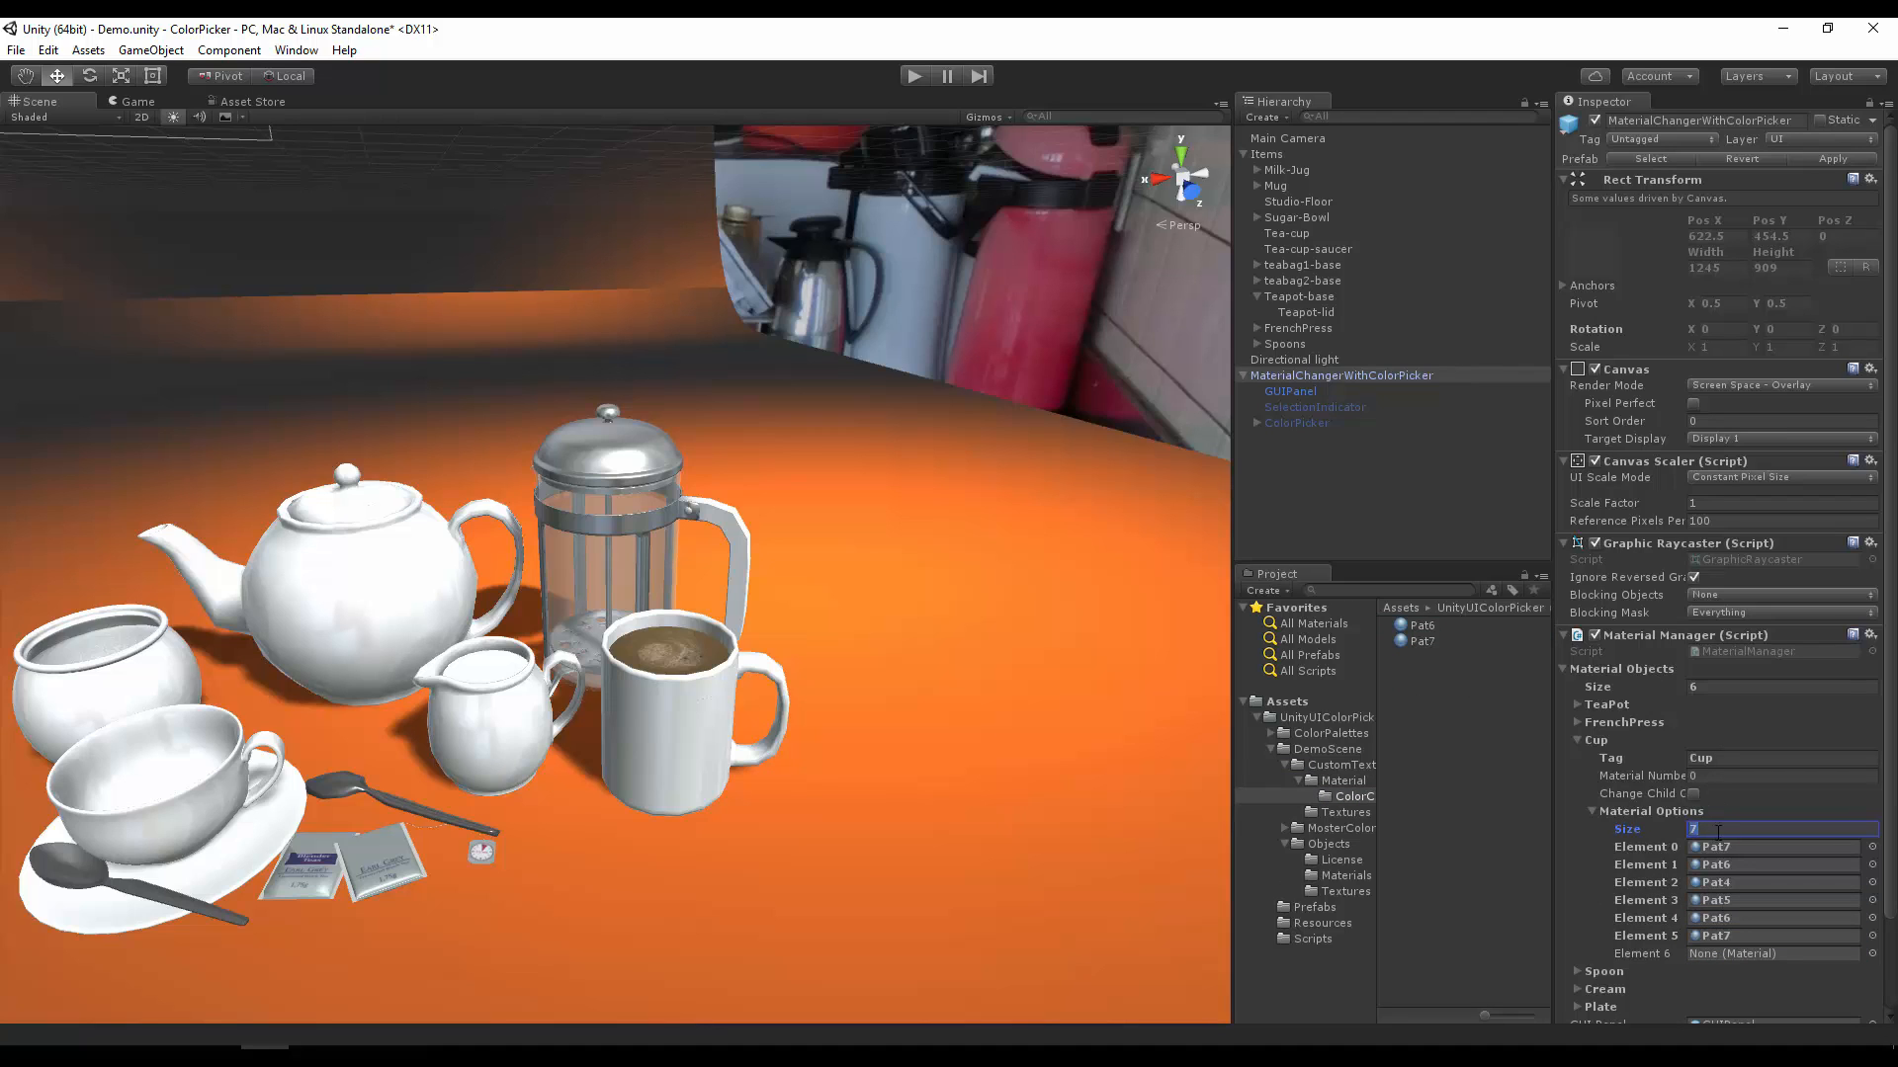
Step: Set the Cup's Material Options size to 6 and run the scene in play mode
type("6")
key("Return")
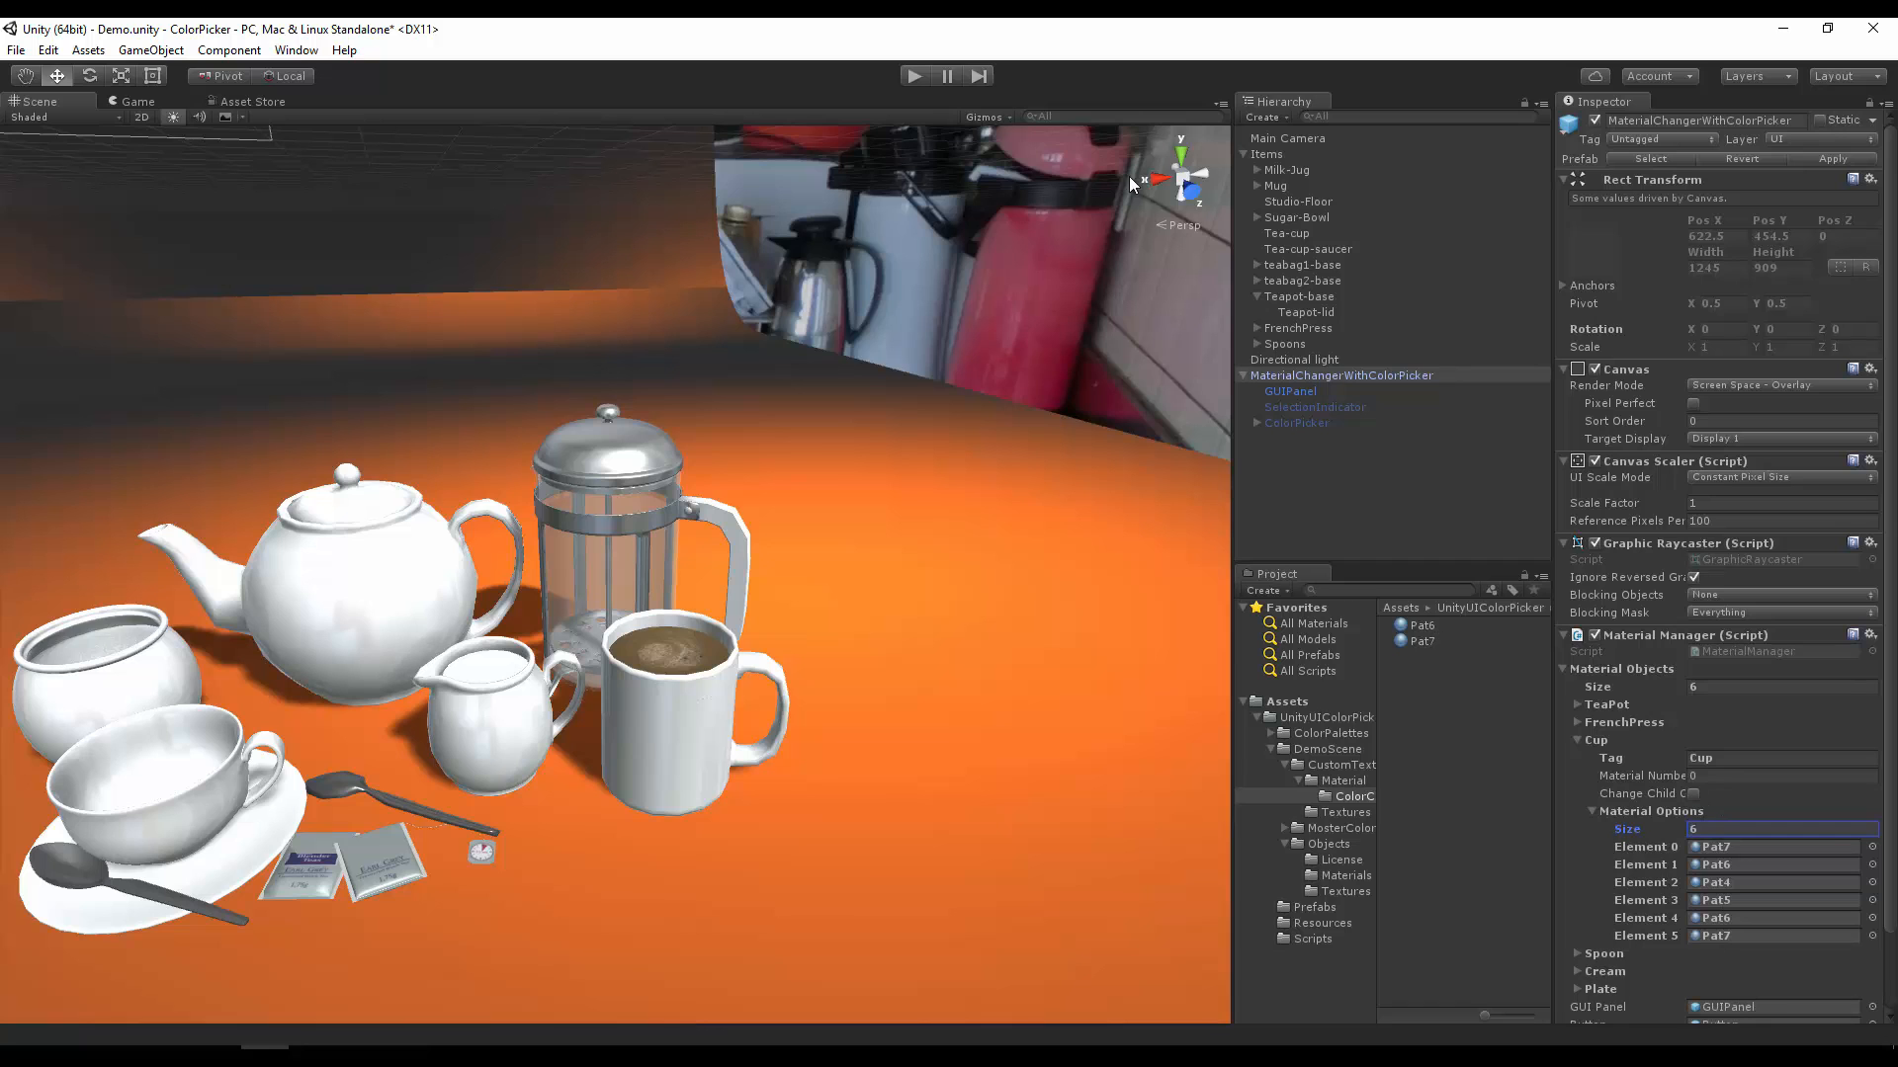
left_click(909, 76)
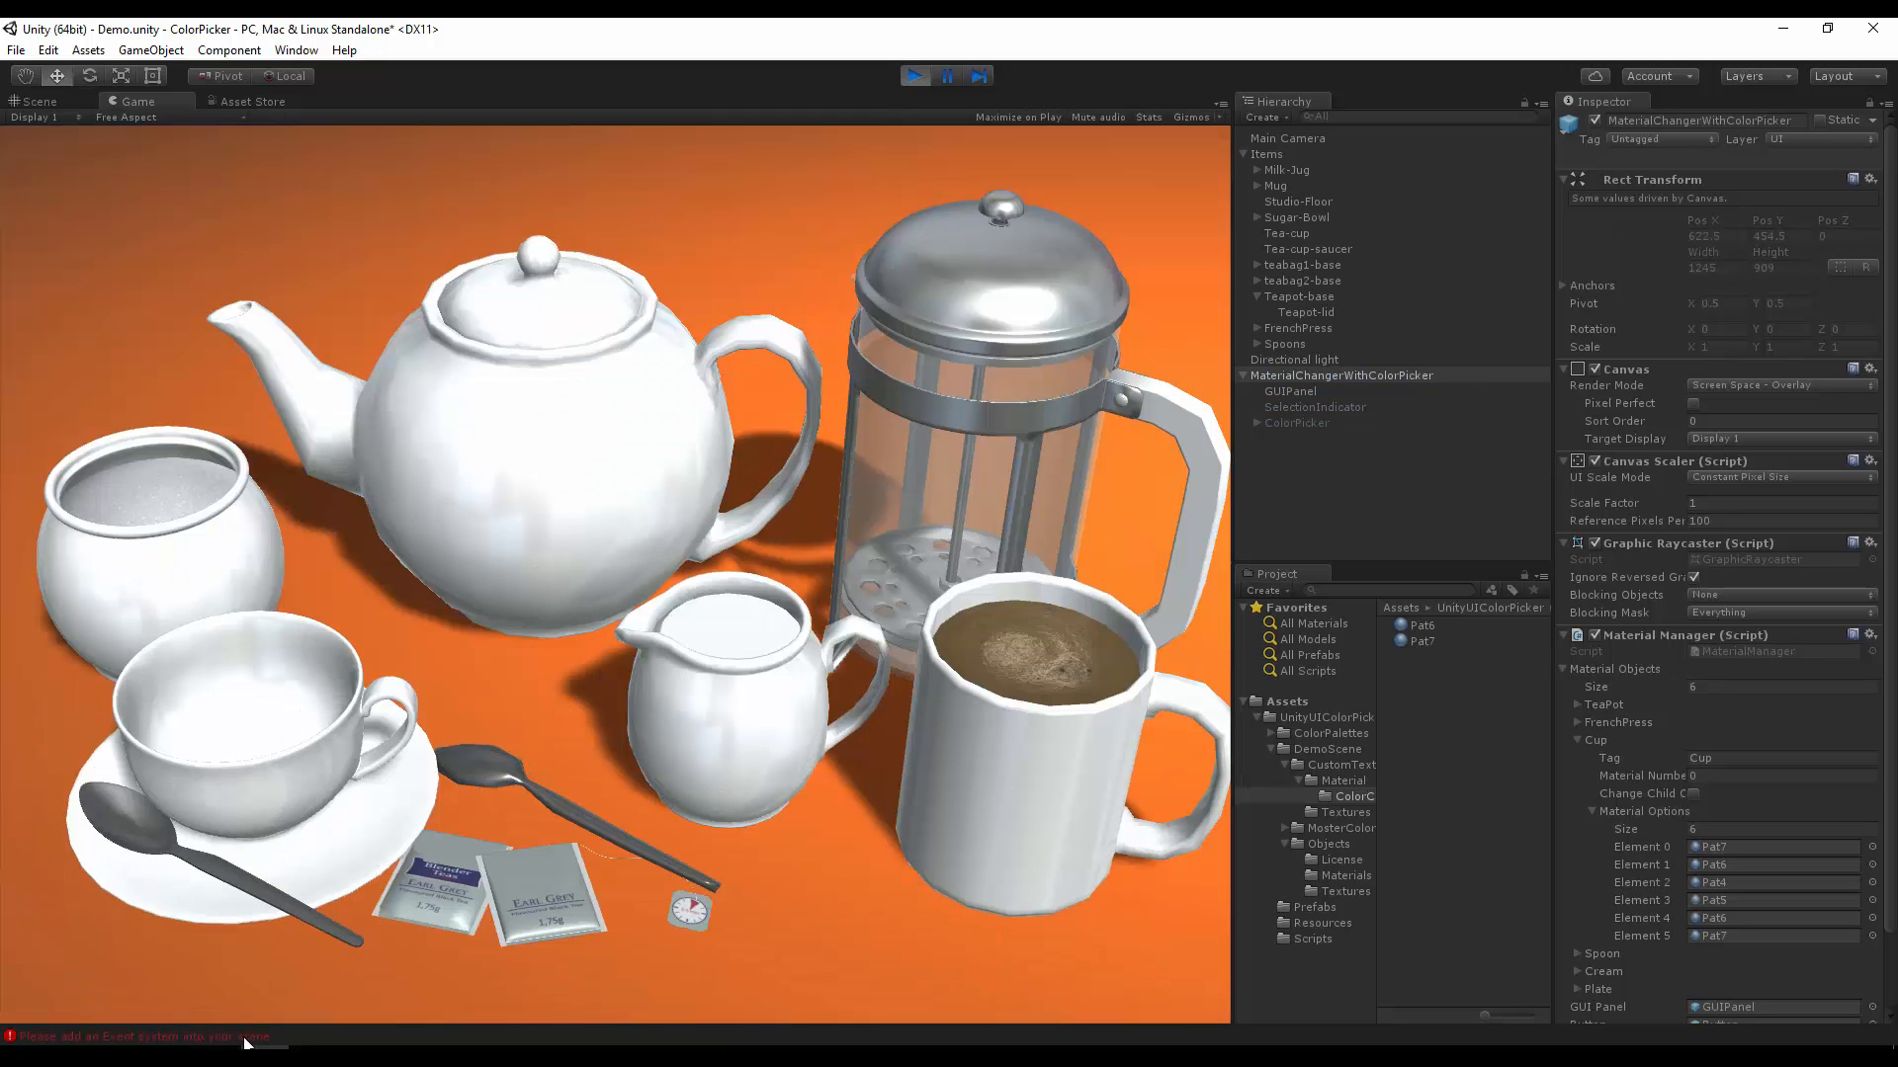
Step: Exit play mode and add a UI Event System object to the scene
left_click(904, 75)
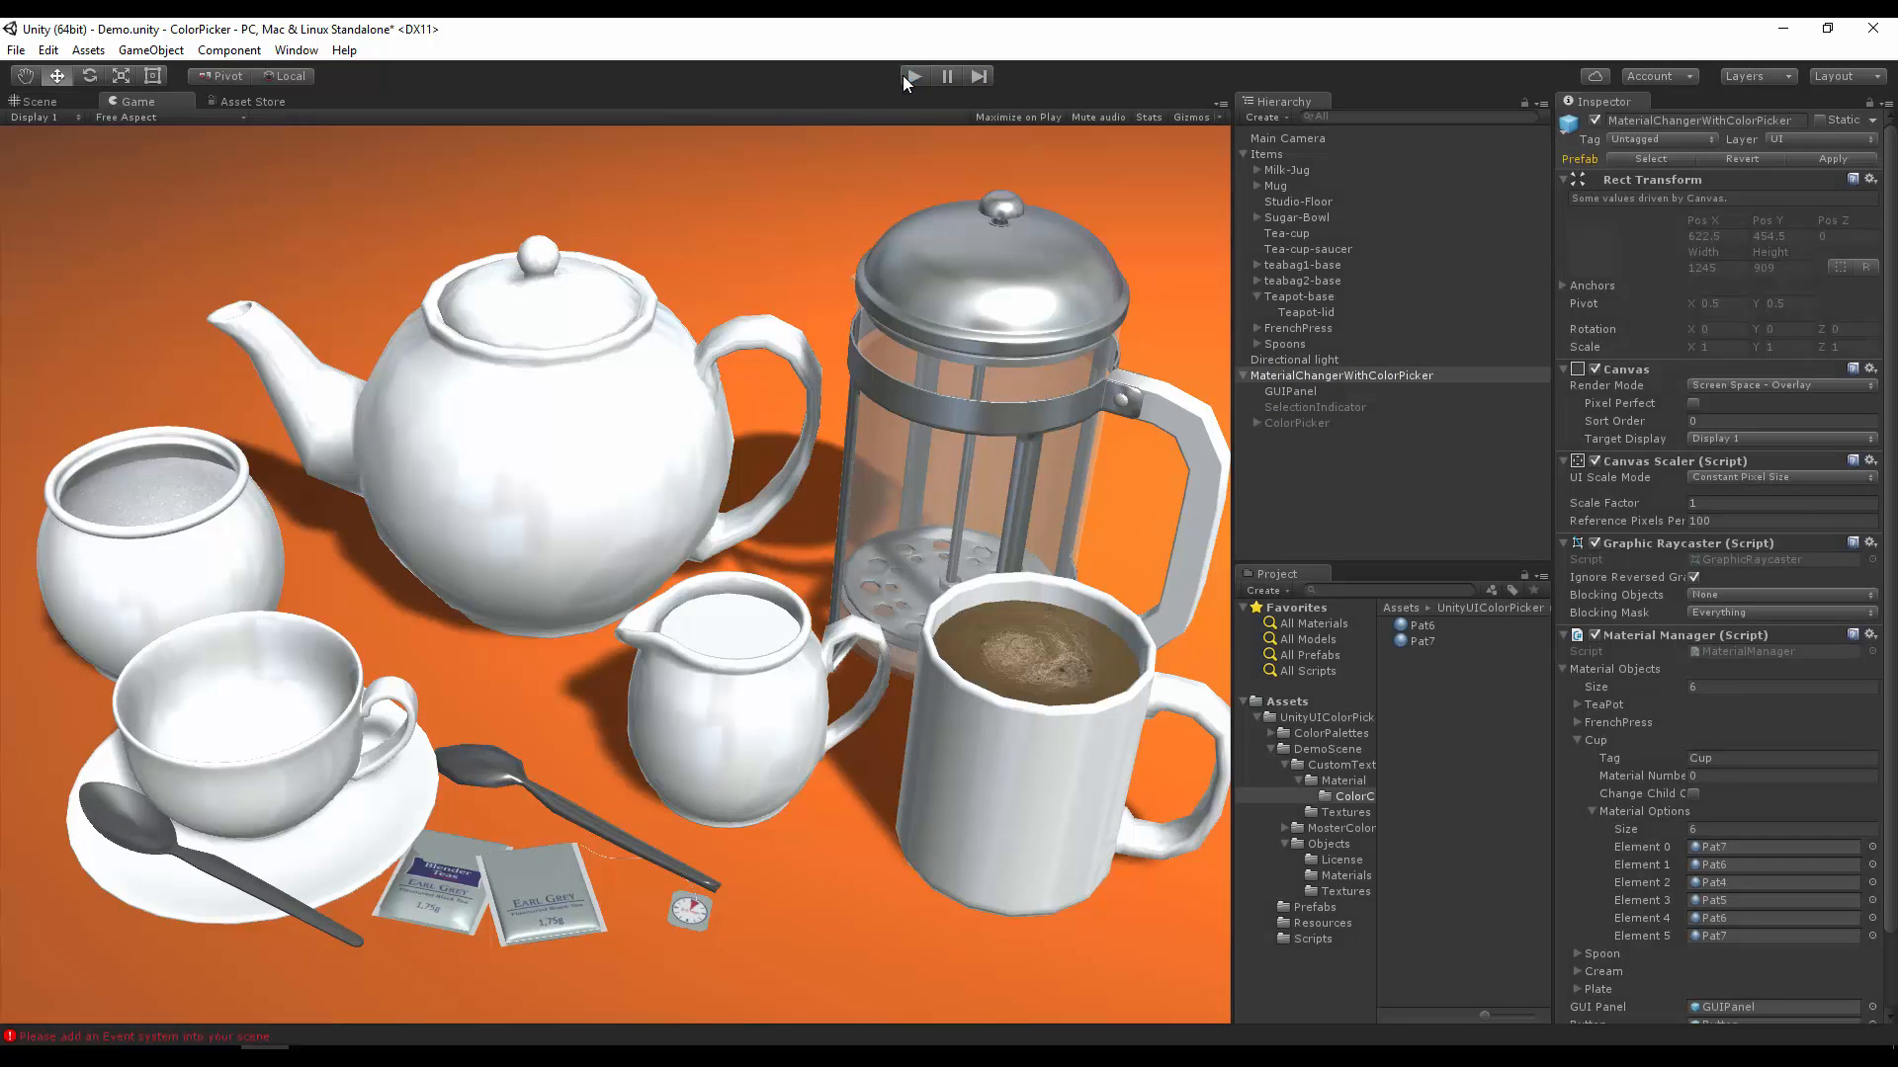
left_click(1242, 376)
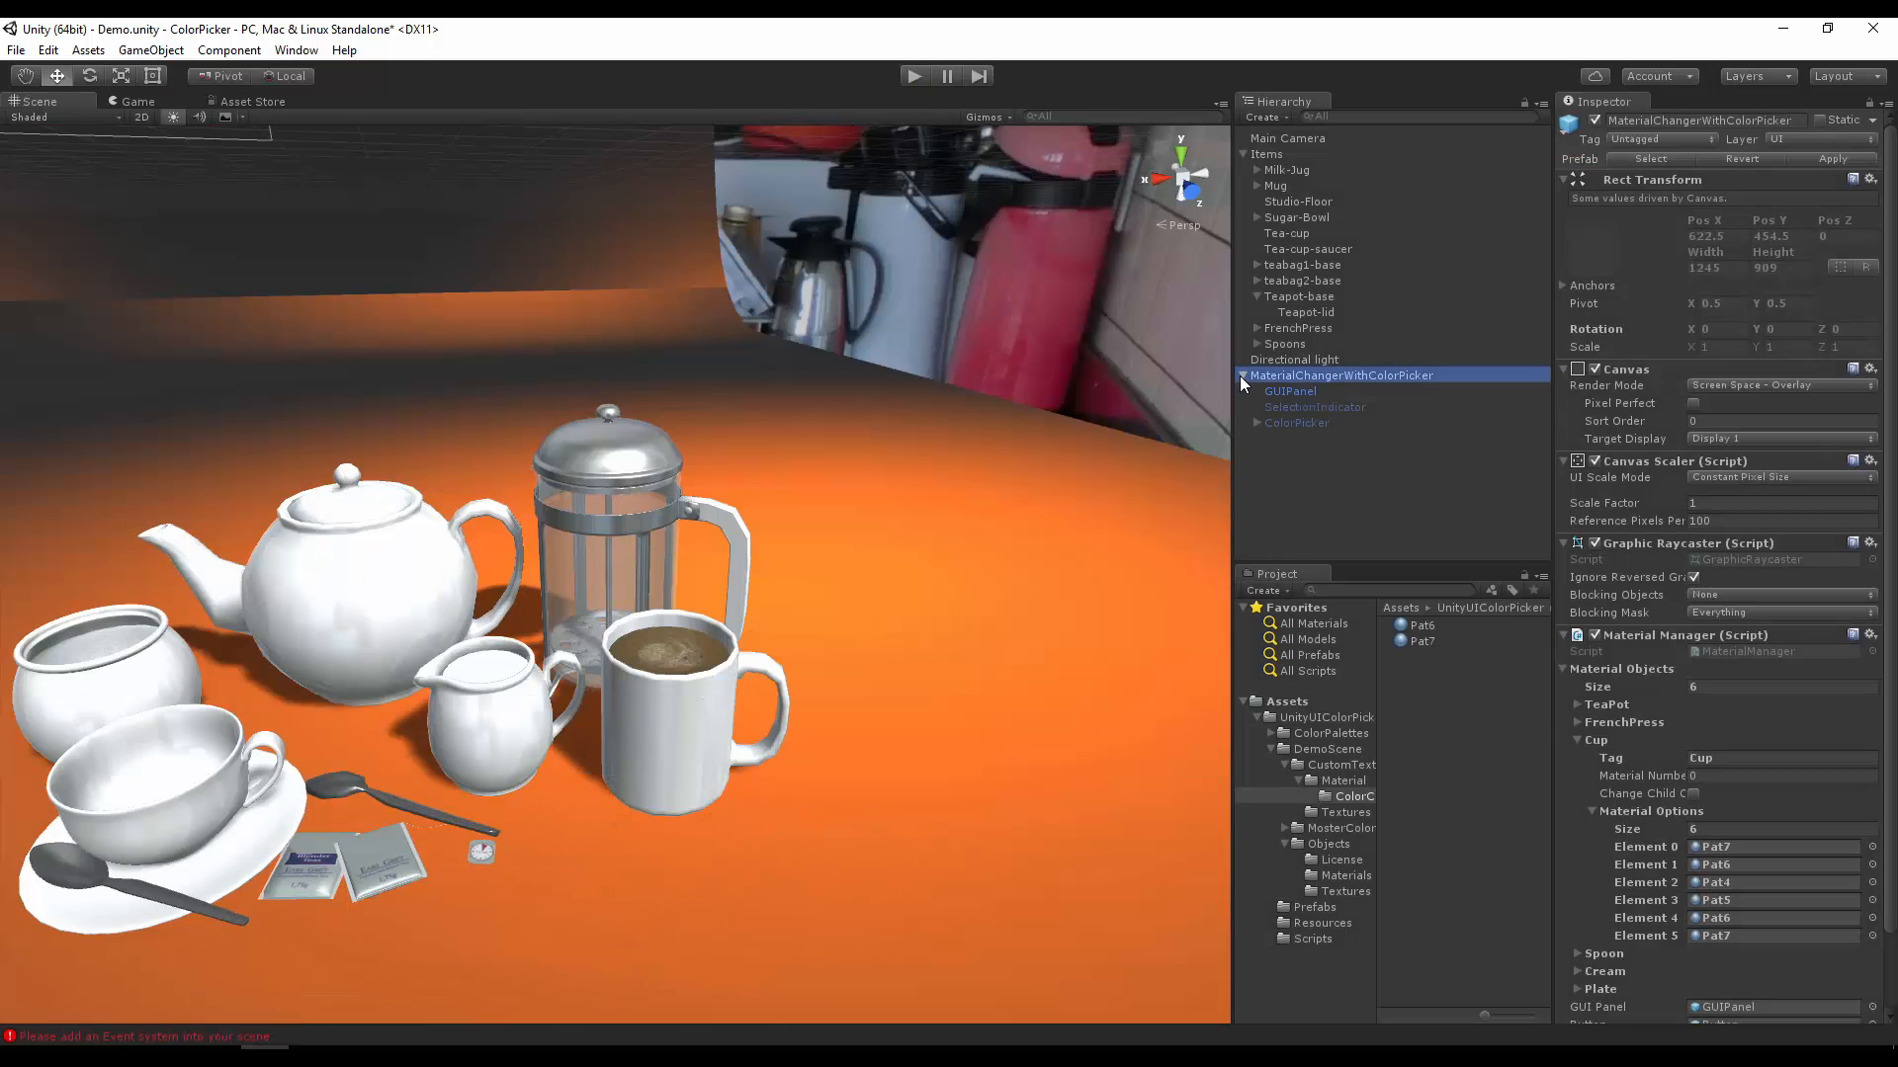
left_click(153, 51)
mouse_move(220, 203)
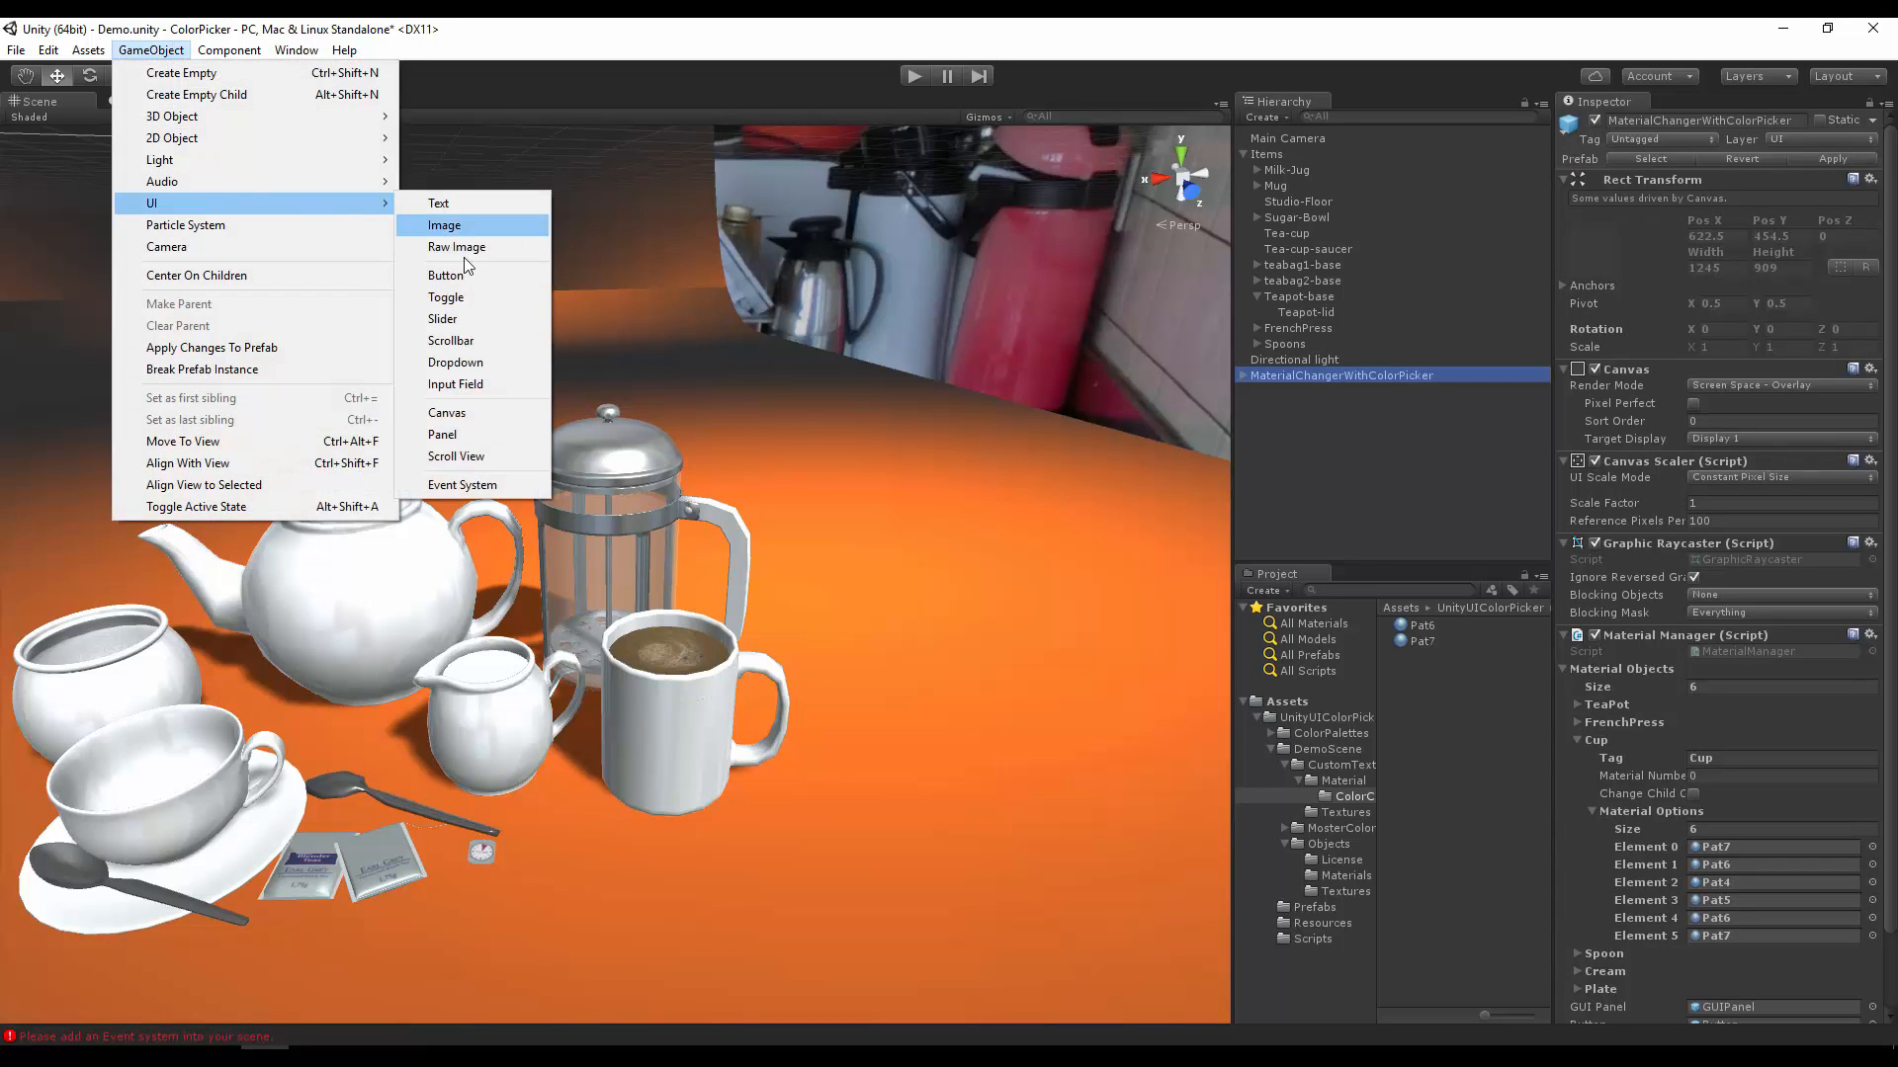
left_click(463, 482)
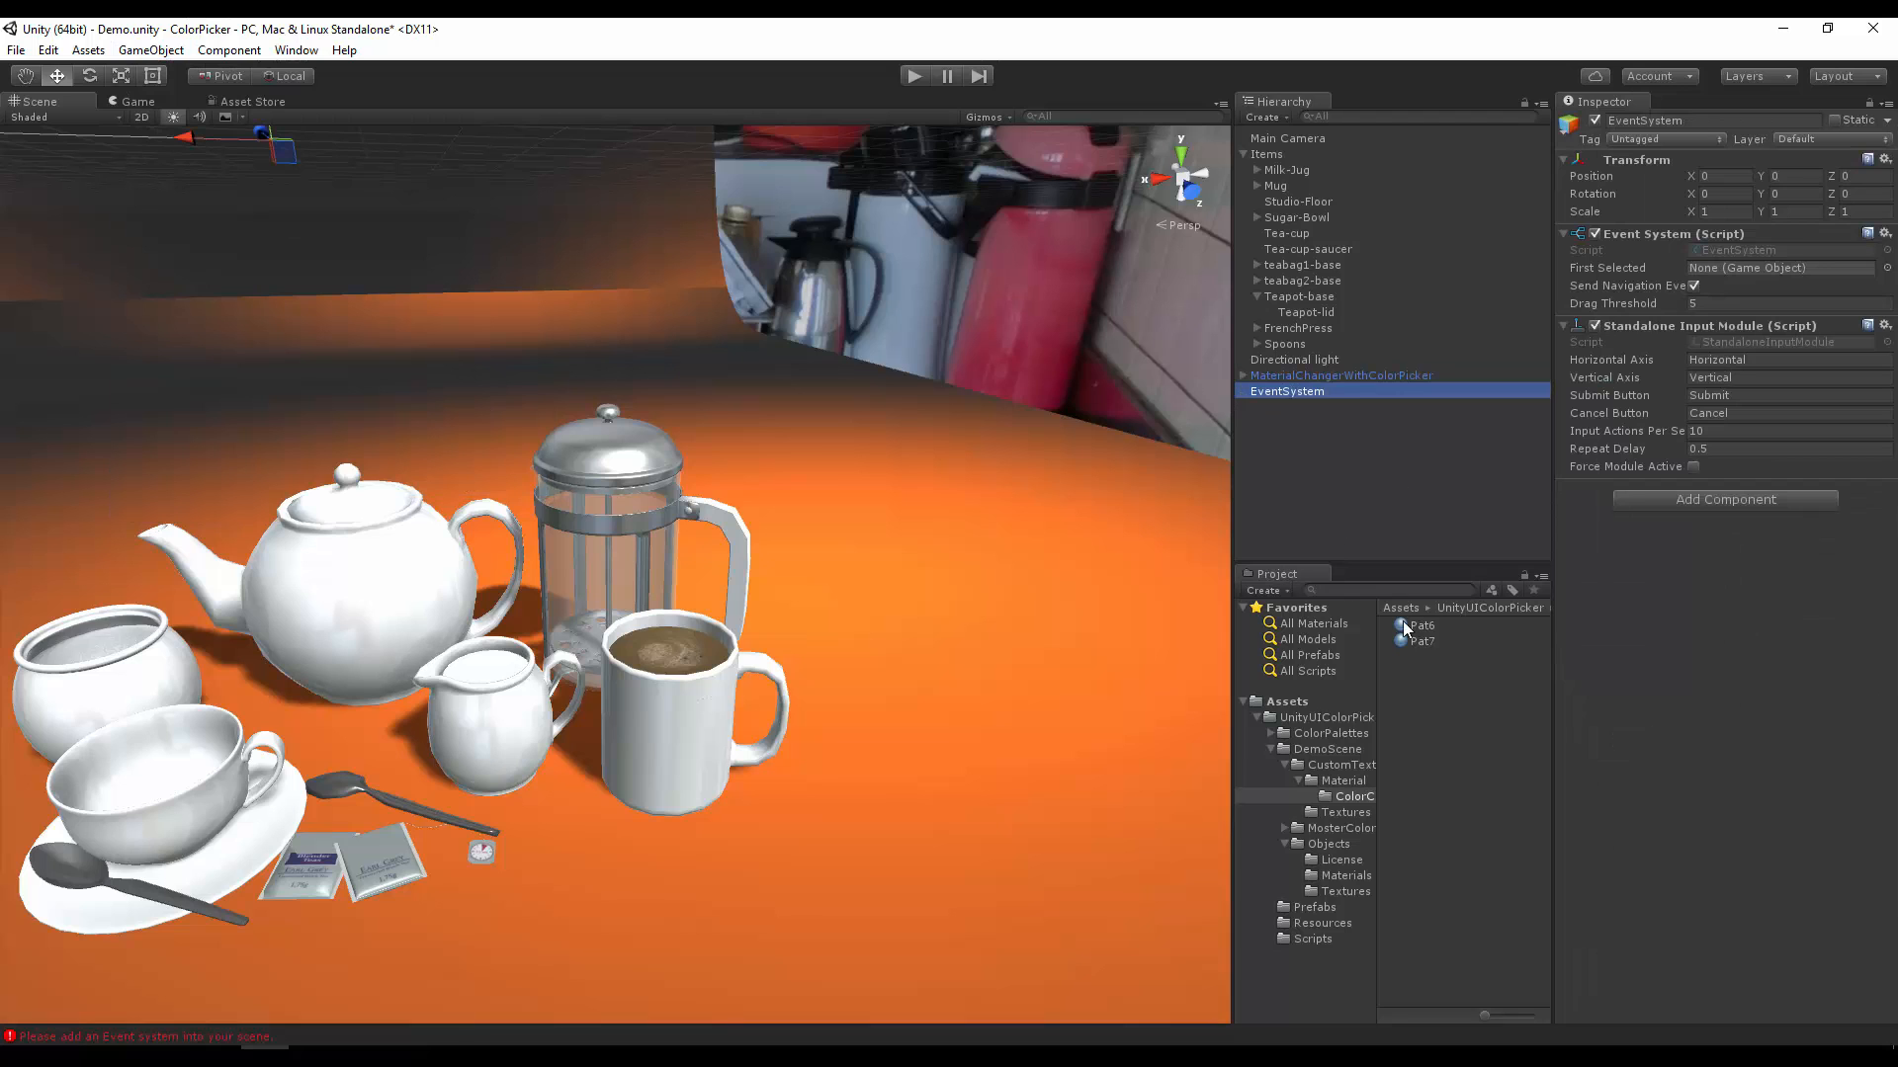
Step: Run the scene and apply the blue diamond pattern to the tea cup and a blue floral pattern to the teapot
left_click(921, 75)
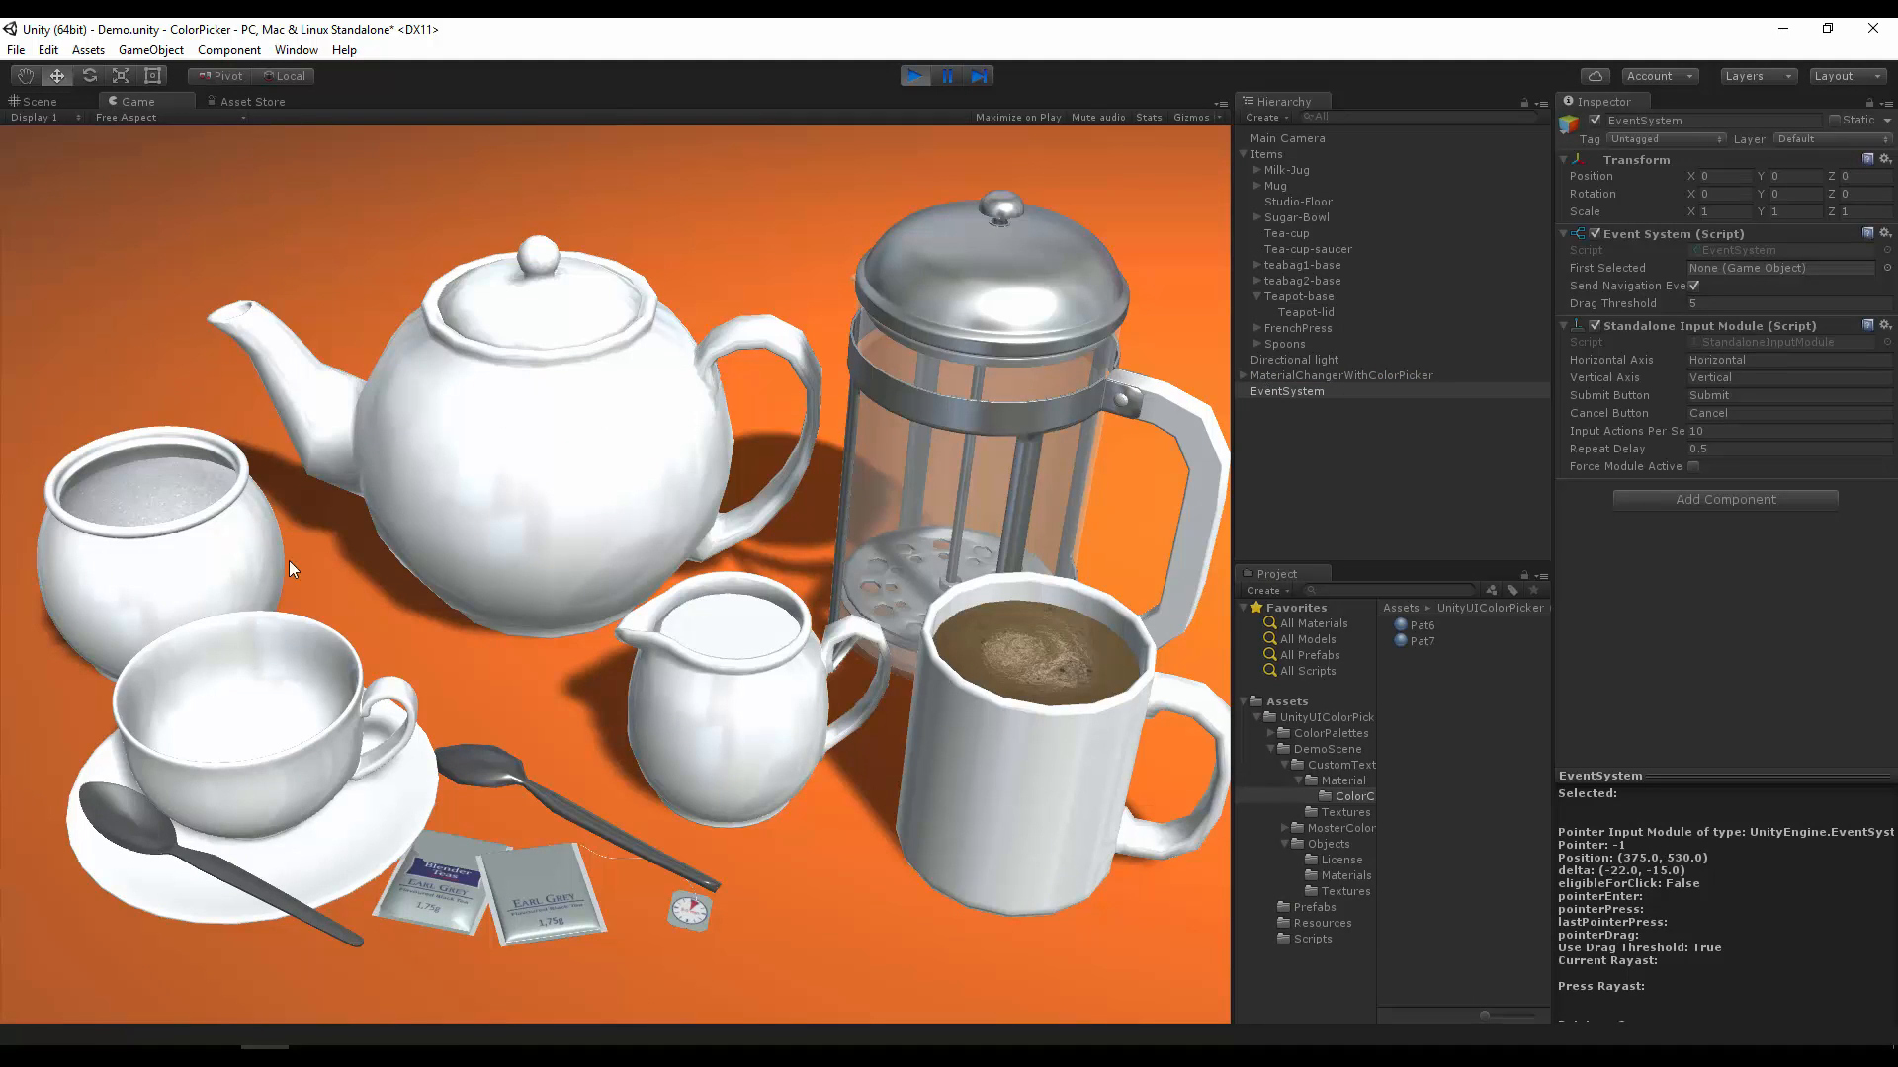
left_click(293, 756)
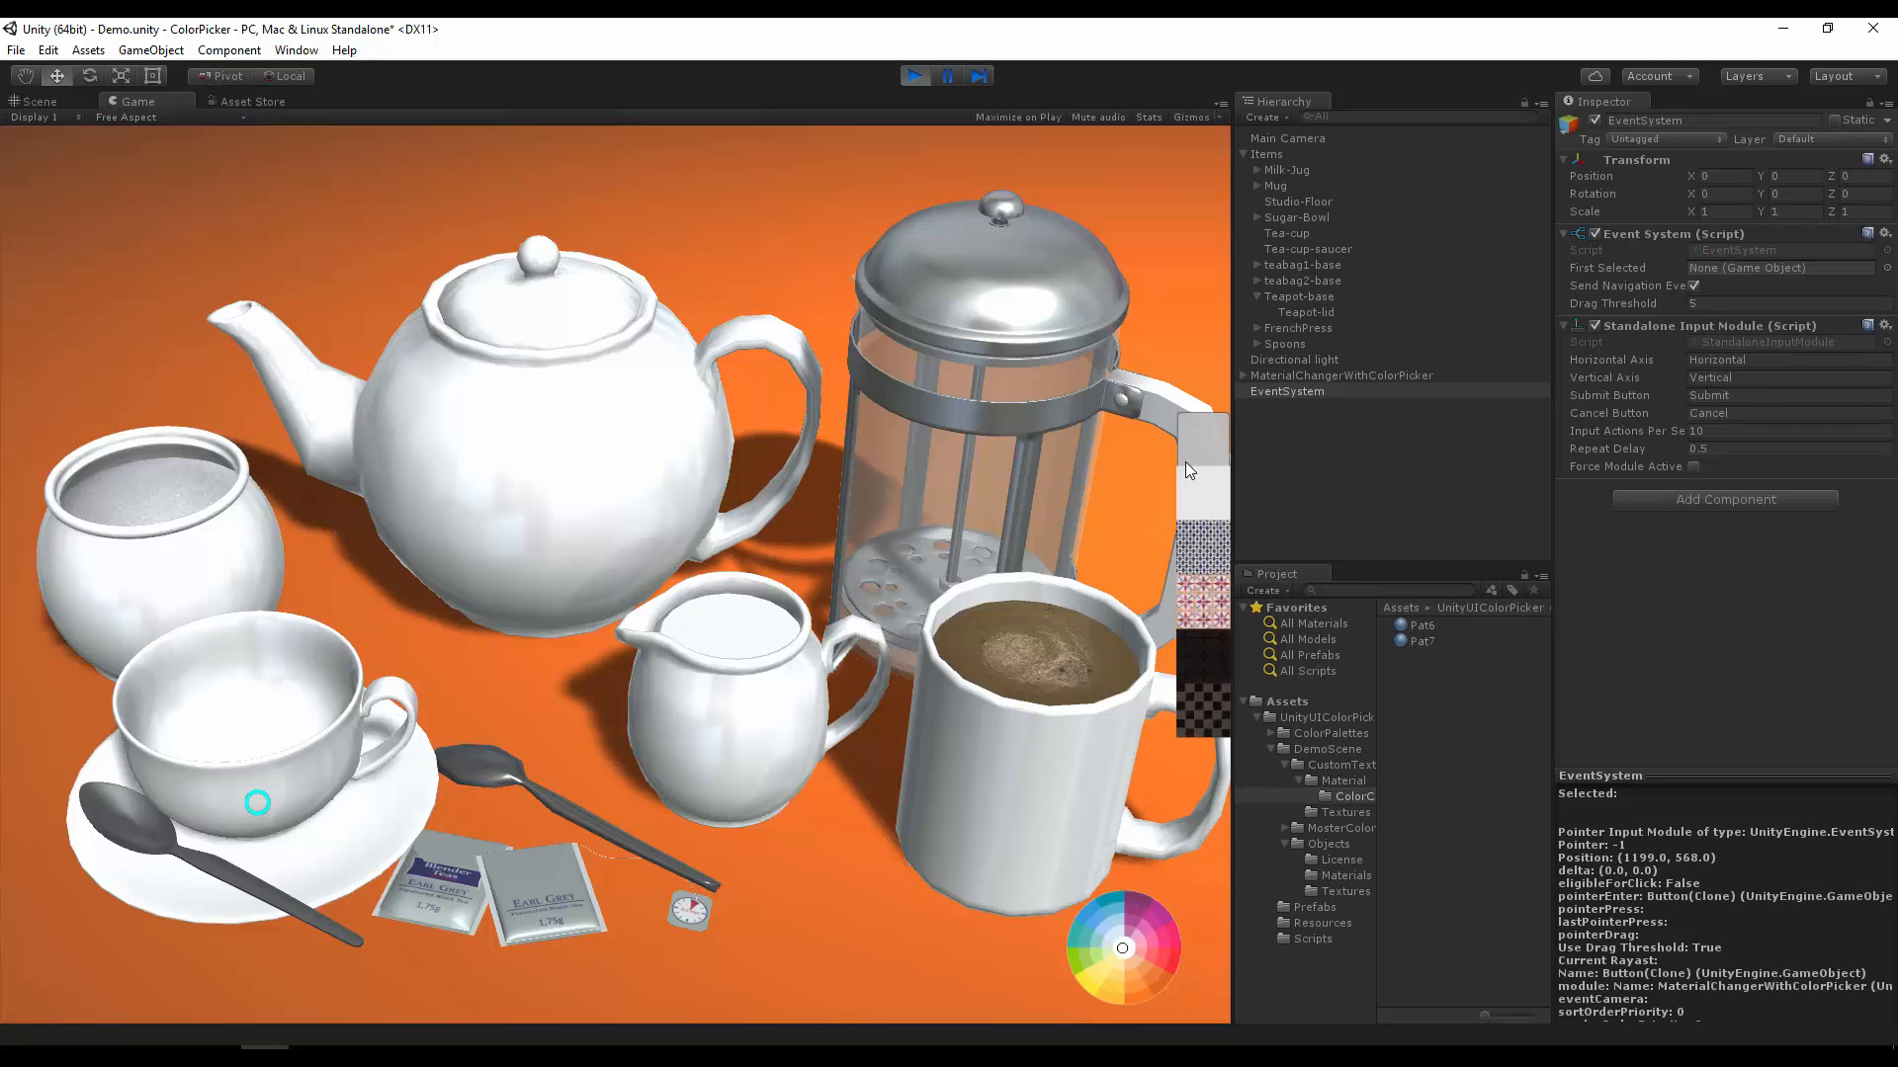
left_click(1207, 574)
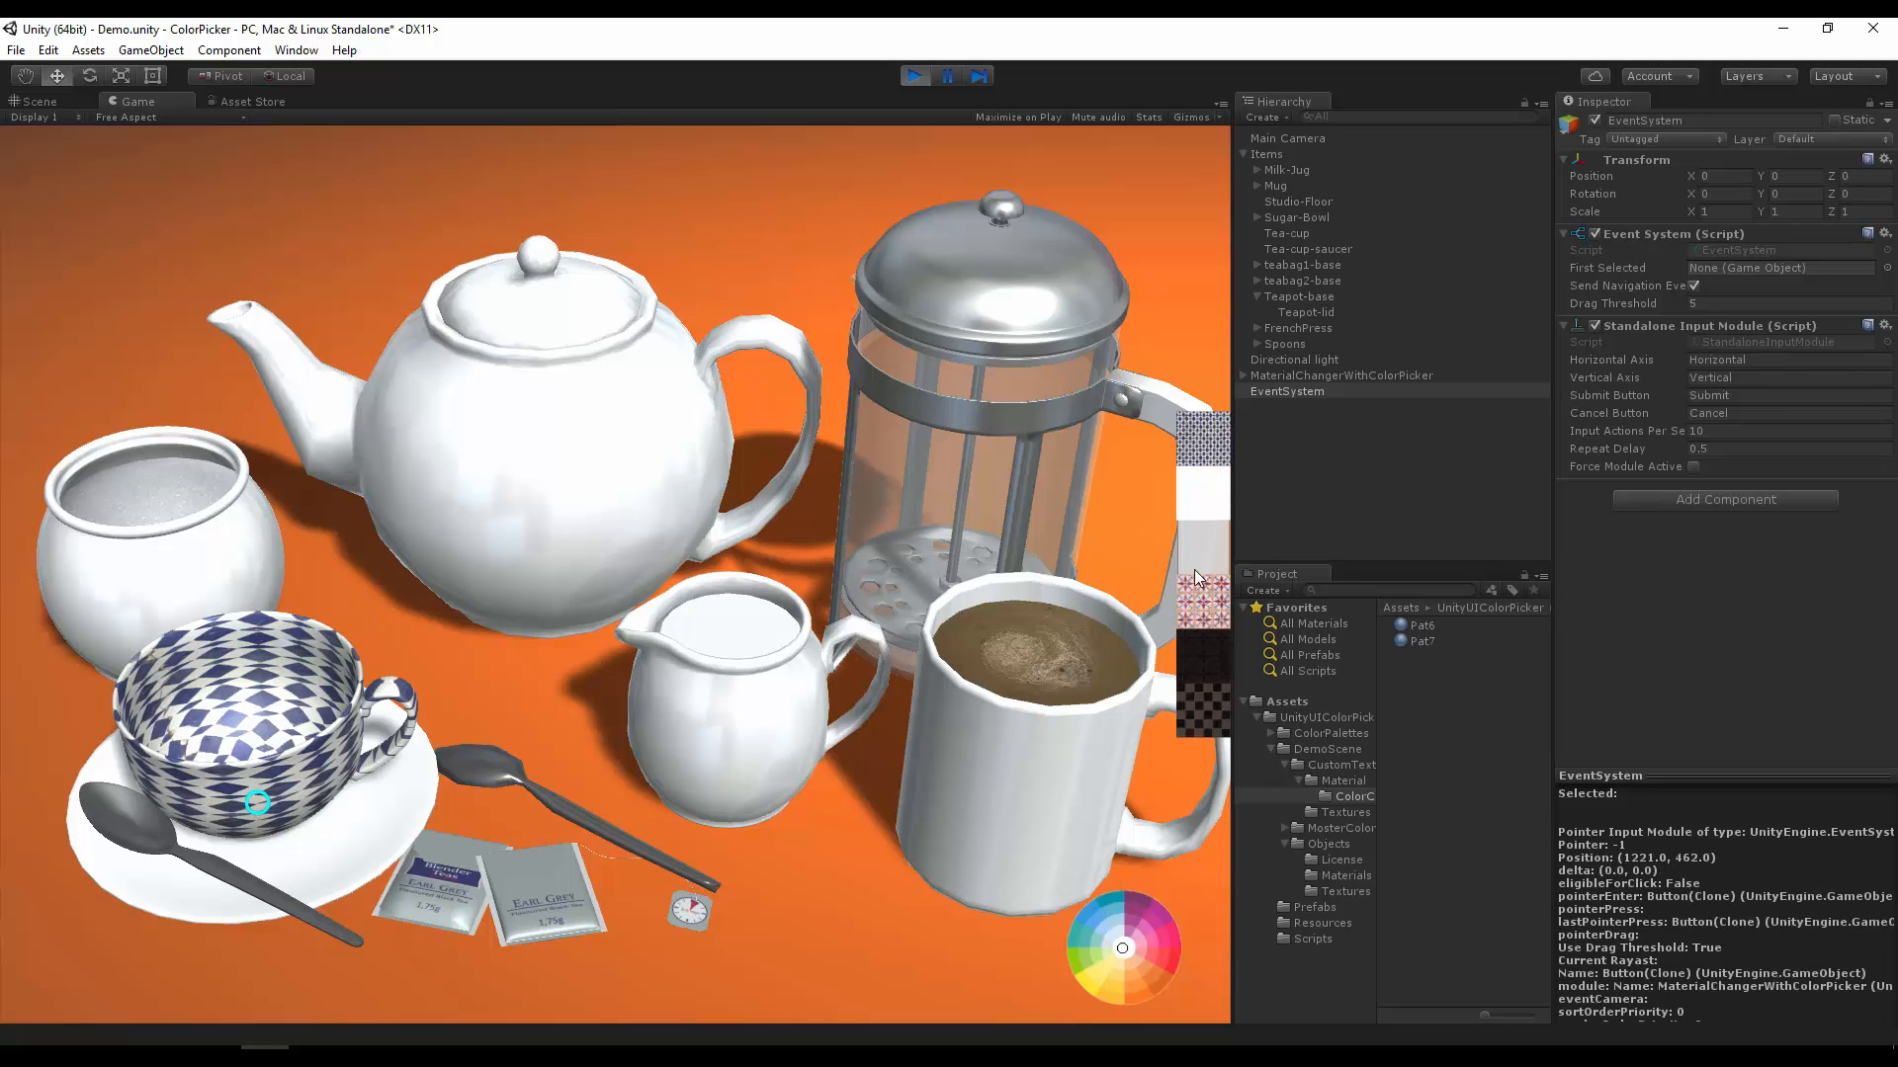
left_click(580, 436)
left_click(1187, 552)
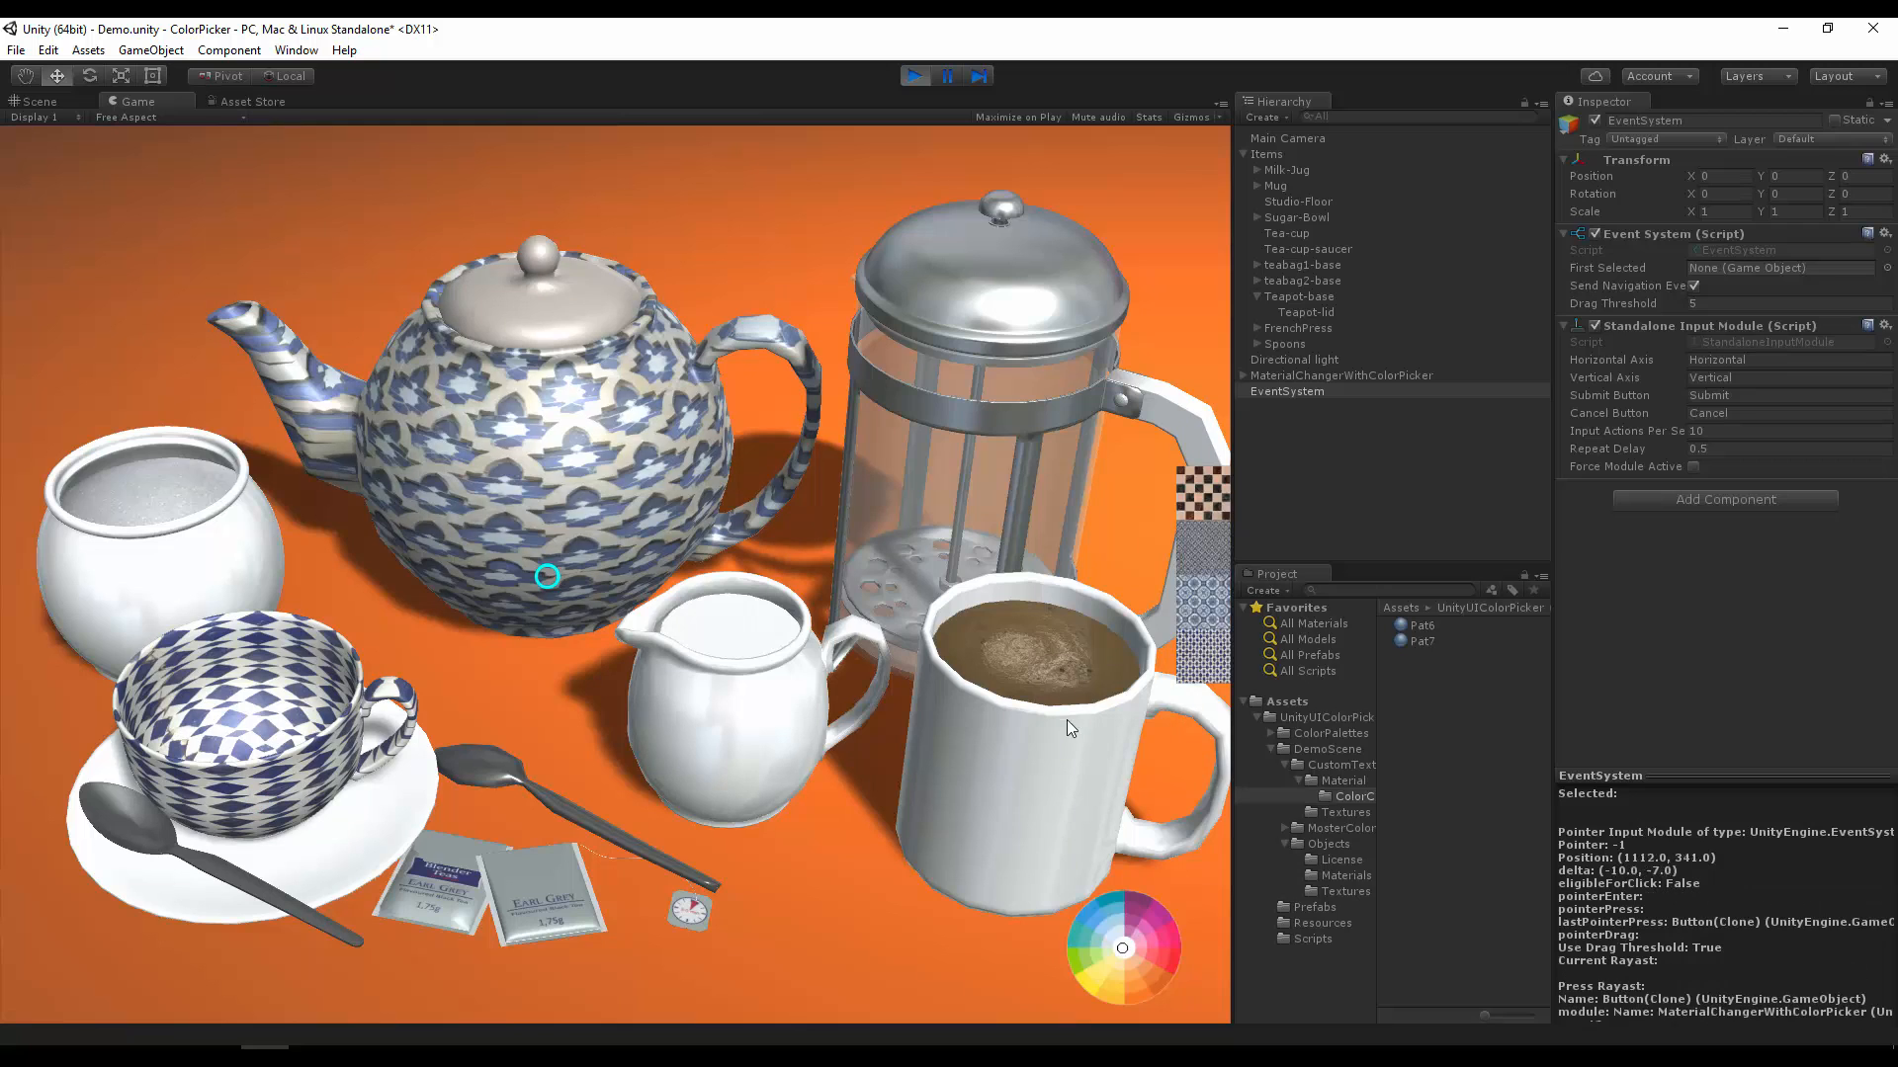
Step: Try the dark material on the coffee mug and switch it to the red and blue star tile pattern
left_click(1065, 719)
left_click(1200, 674)
left_click(1200, 666)
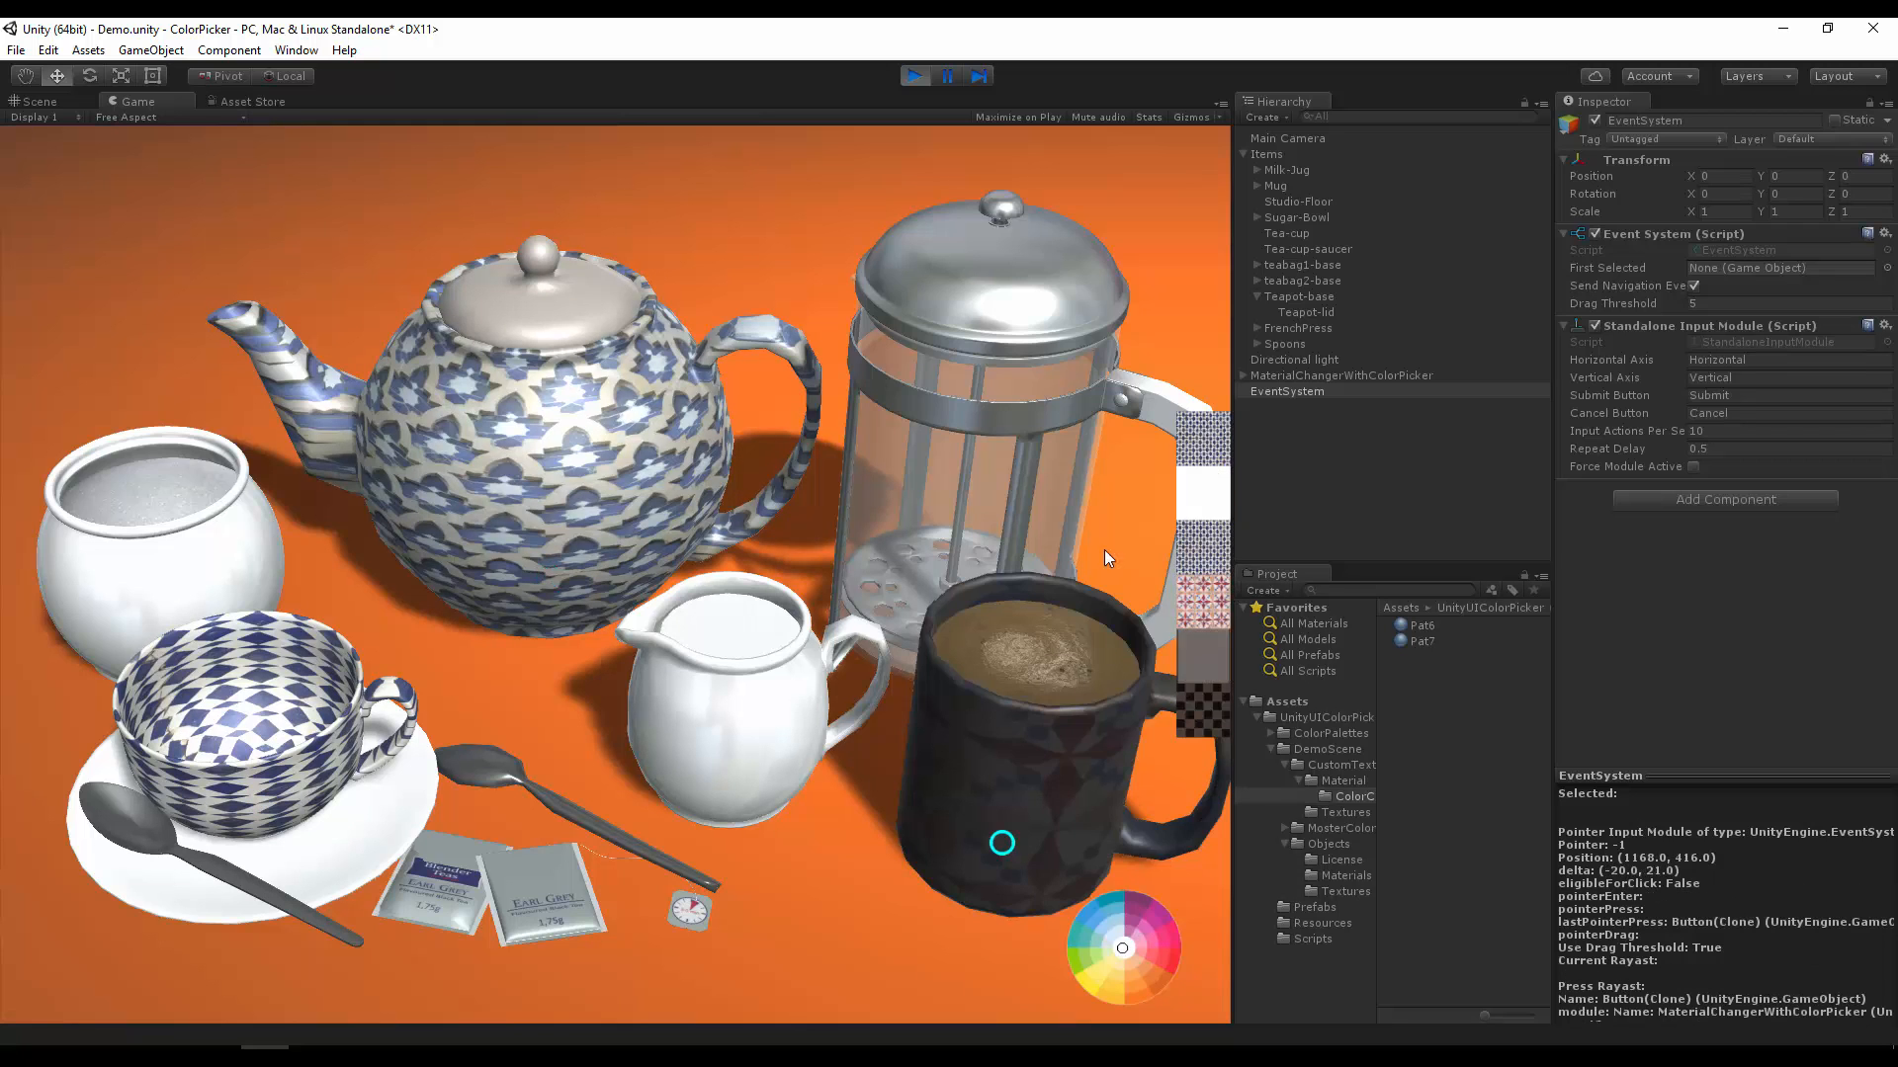
left_click(1213, 566)
Step: Select the French press and apply the red patterned material to it
left_click(1064, 423)
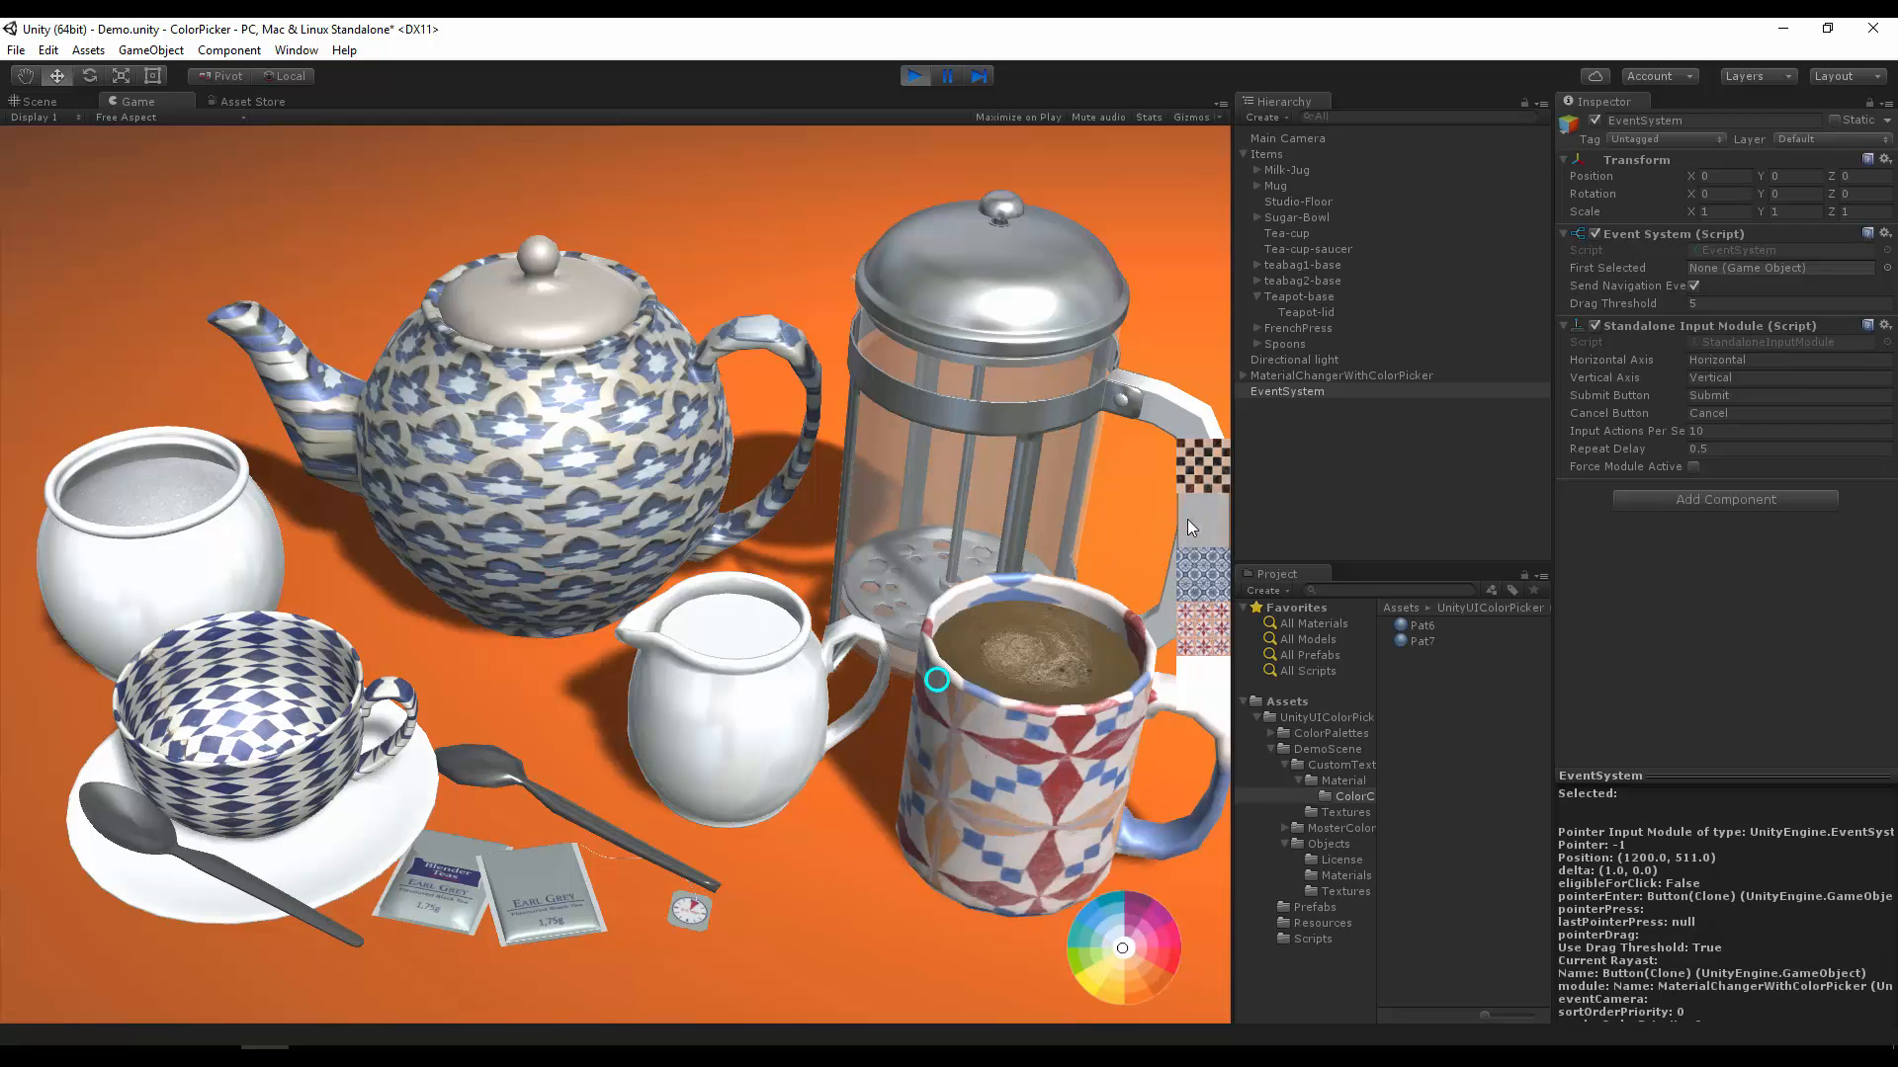
left_click(1202, 572)
left_click(1211, 652)
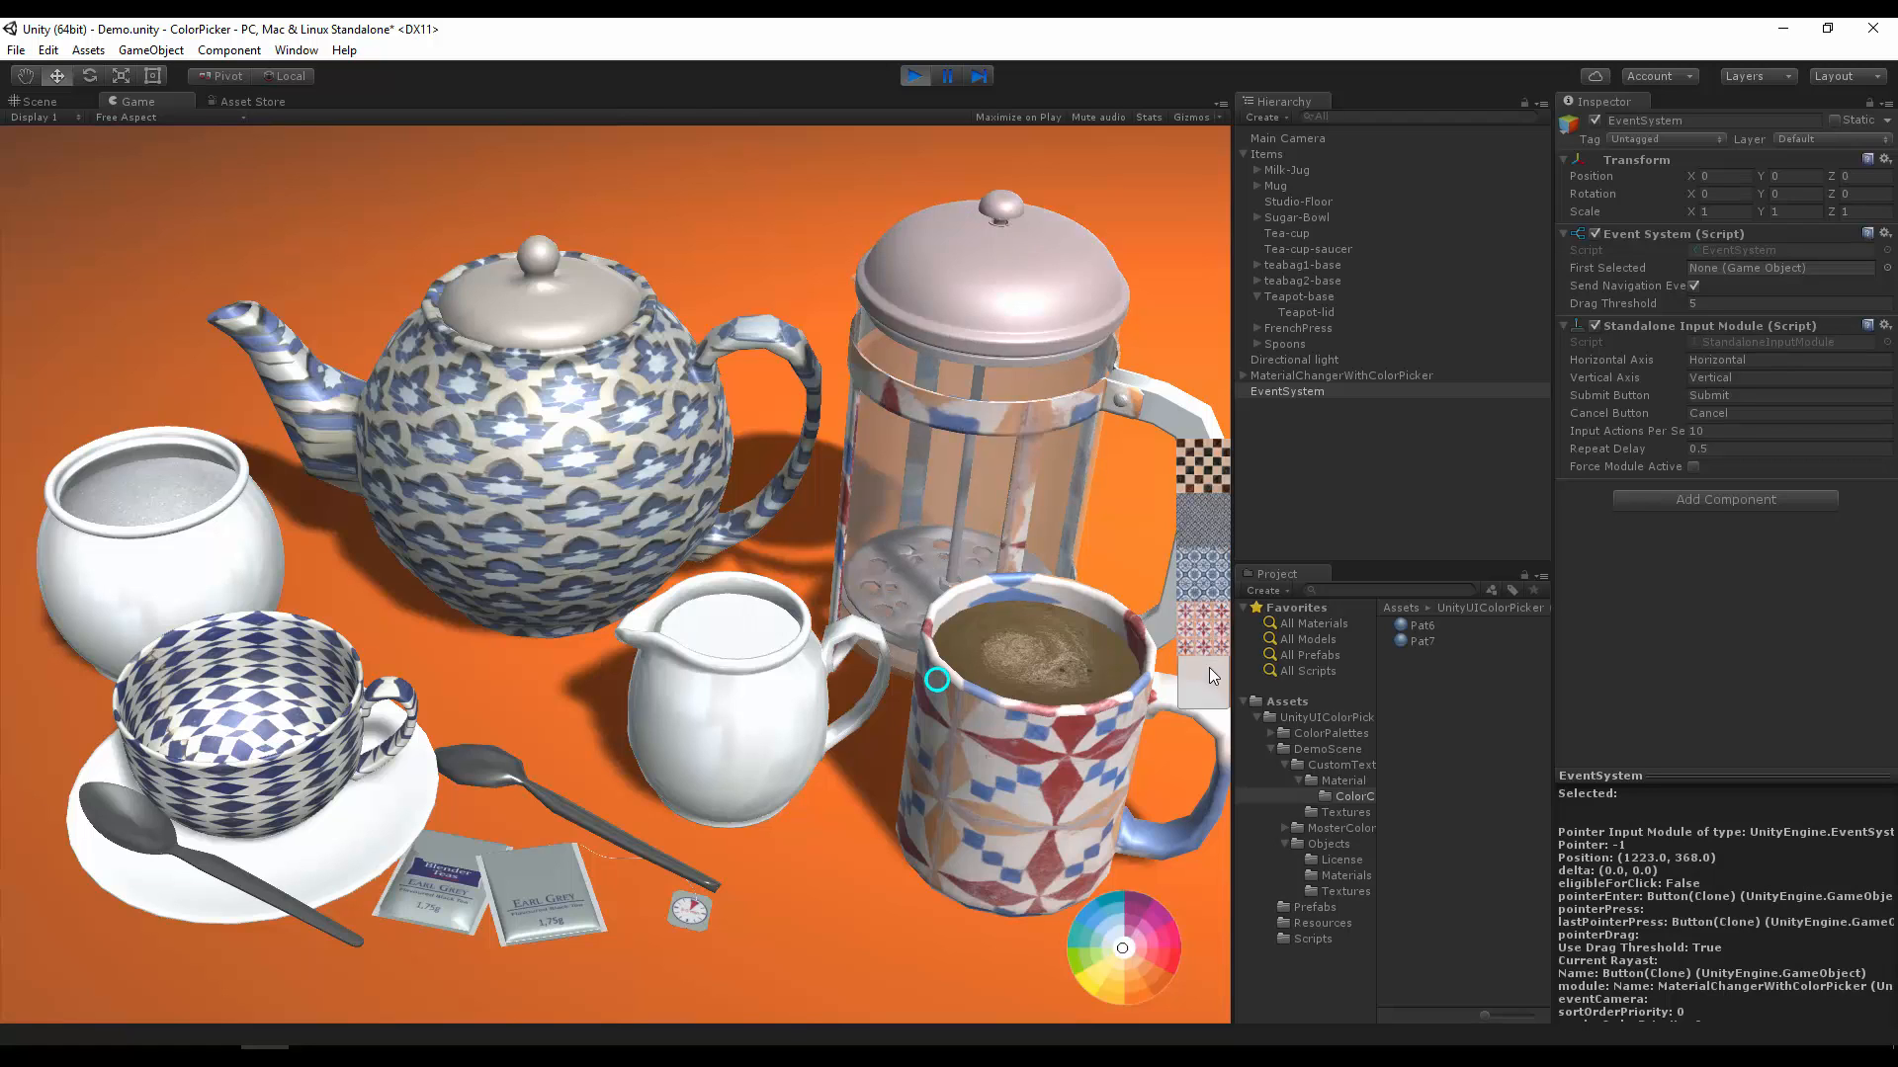